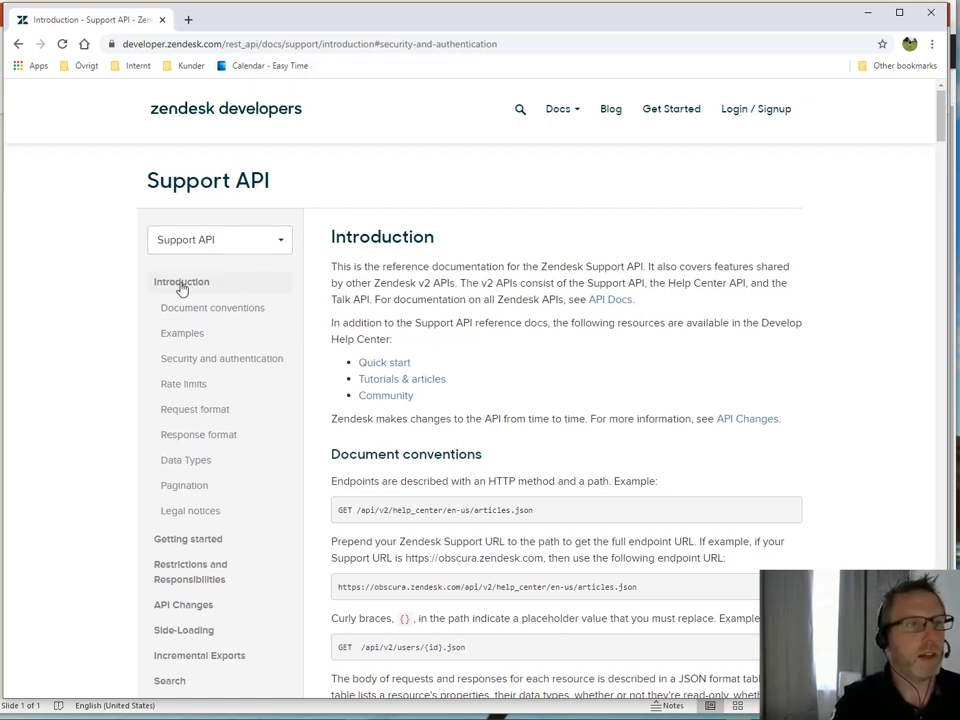
Step: Review the Security and authentication section and the list of available resources in the Zendesk Support API documentation
{"action": "left_click", "coordinate": [253, 362]}
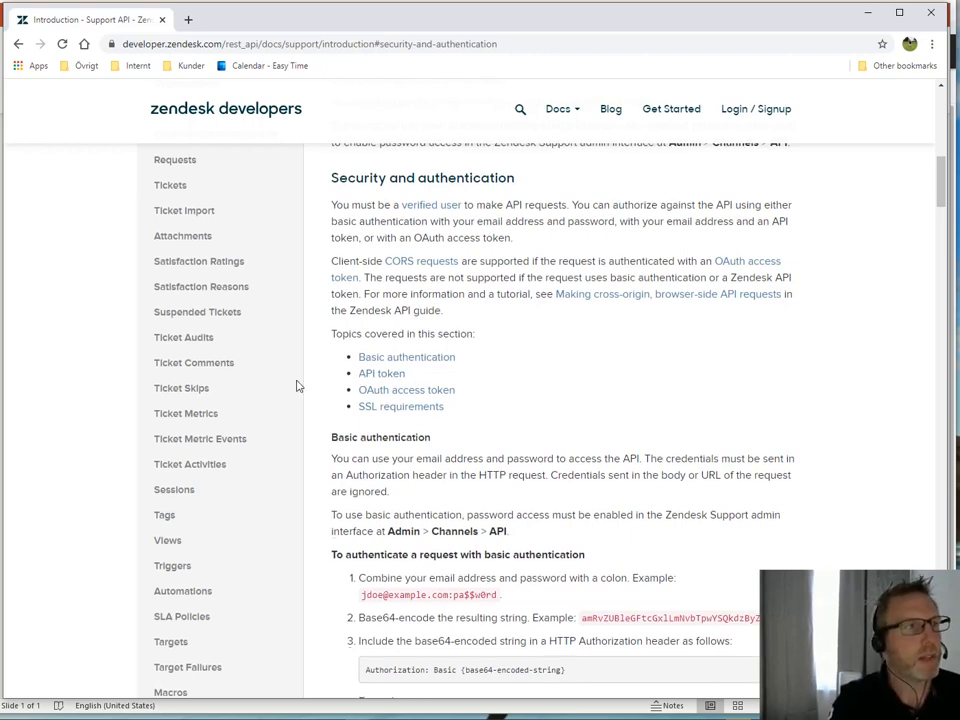
{"action": "scroll", "coordinate": [296, 386], "scroll_direction": "up", "scroll_amount": 6}
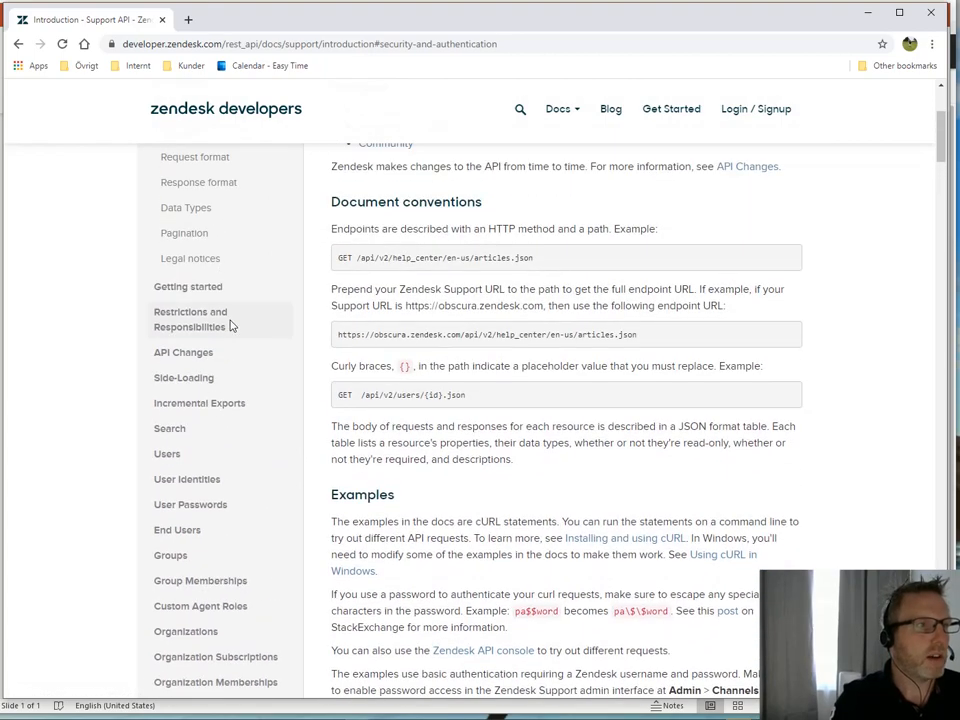
{"action": "scroll", "coordinate": [229, 325], "scroll_direction": "up", "scroll_amount": 3}
{"action": "scroll", "coordinate": [229, 325], "scroll_direction": "down", "scroll_amount": 7}
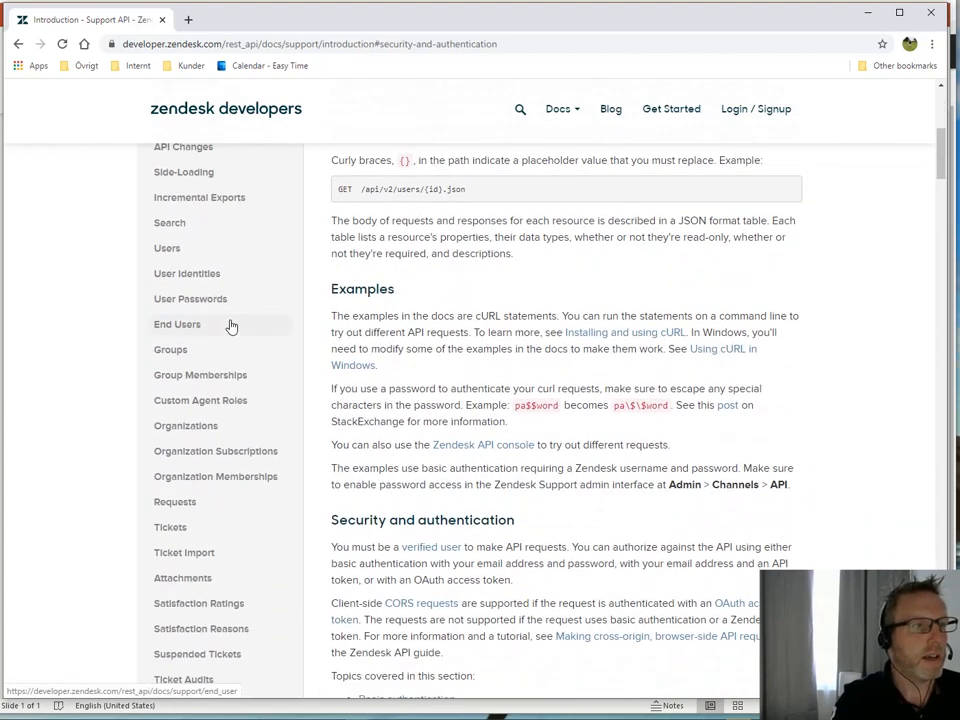
{"action": "scroll", "coordinate": [229, 325], "scroll_direction": "up", "scroll_amount": 3}
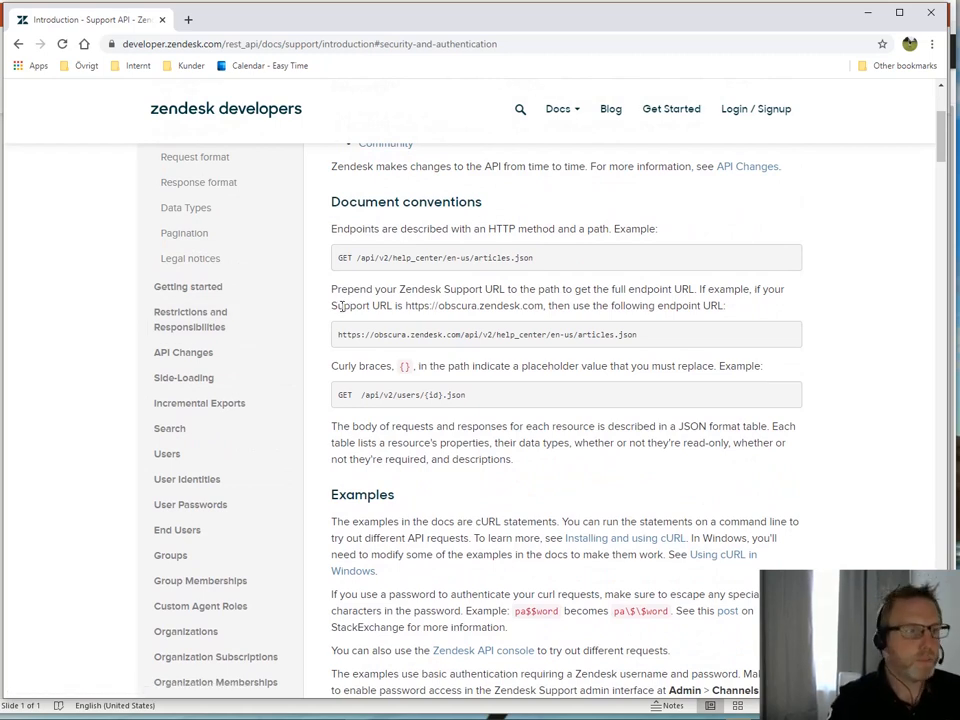
Step: Open the End Users reference and highlight the Show User endpoint, GET /api/v2/end_users/{id}.json
{"action": "left_click", "coordinate": [189, 529]}
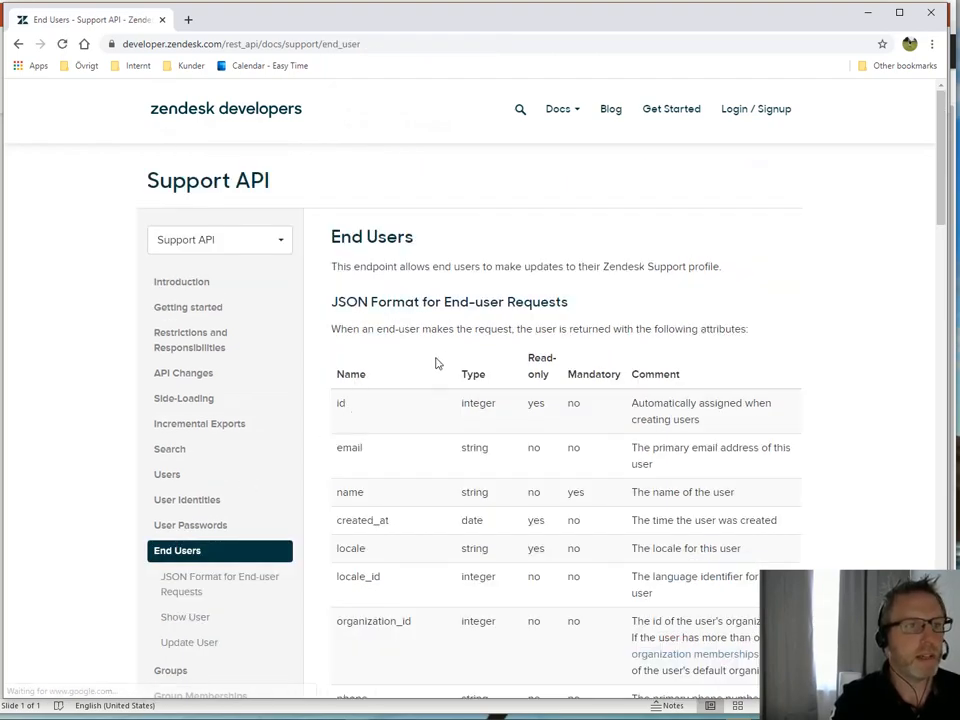
{"action": "scroll", "coordinate": [437, 362], "scroll_direction": "down", "scroll_amount": 10}
{"action": "scroll", "coordinate": [437, 362], "scroll_direction": "down", "scroll_amount": 8}
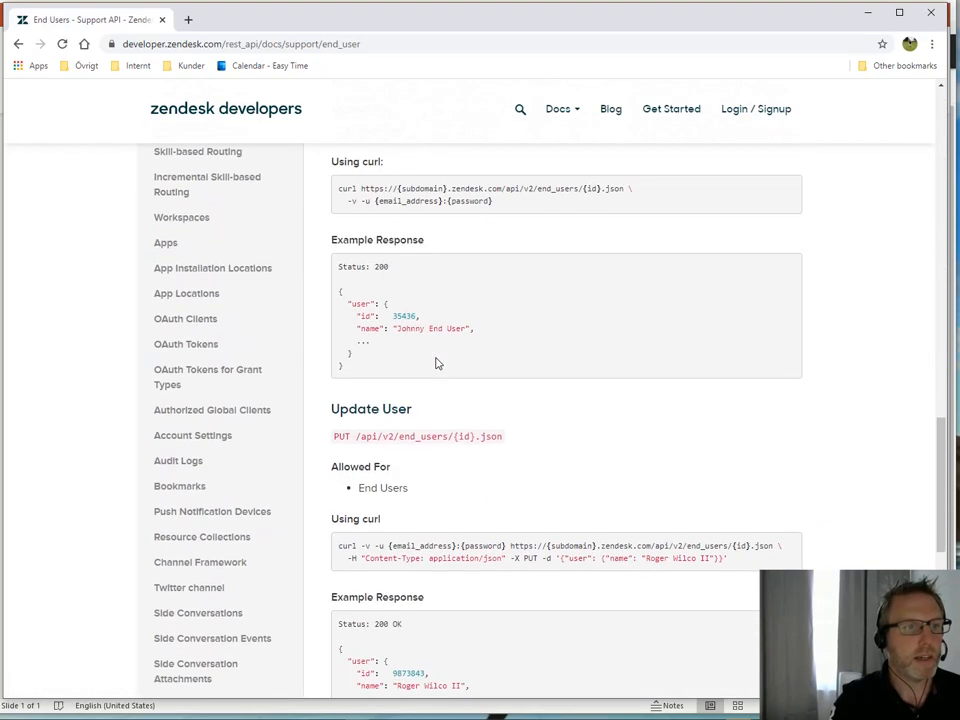
{"action": "scroll", "coordinate": [437, 362], "scroll_direction": "up", "scroll_amount": 2}
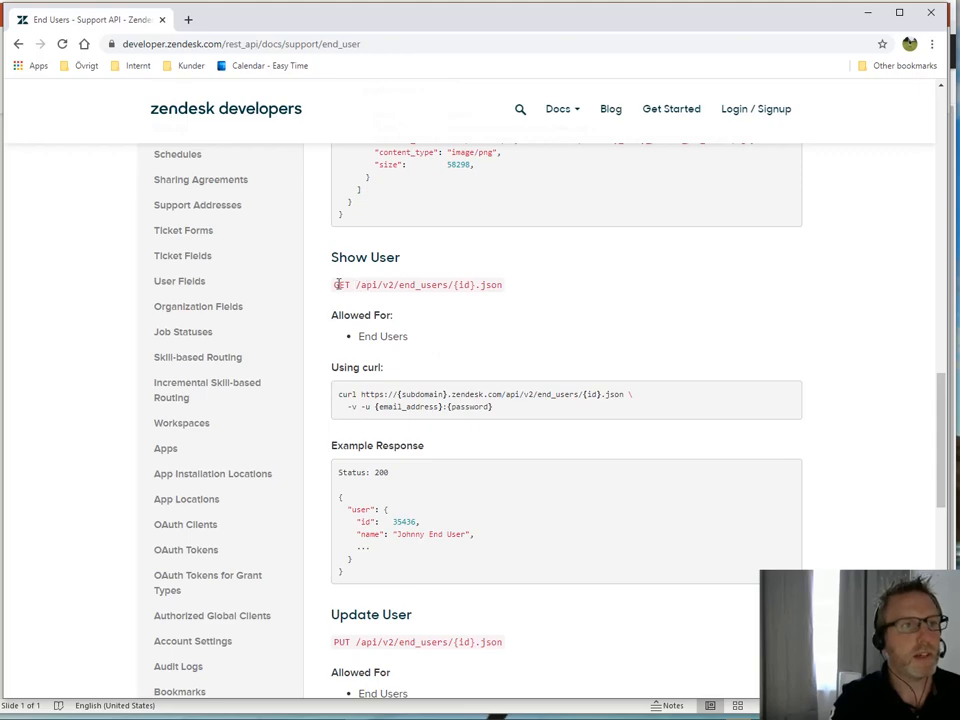
{"action": "left_click_drag", "start_coordinate": [335, 284], "coordinate": [529, 287]}
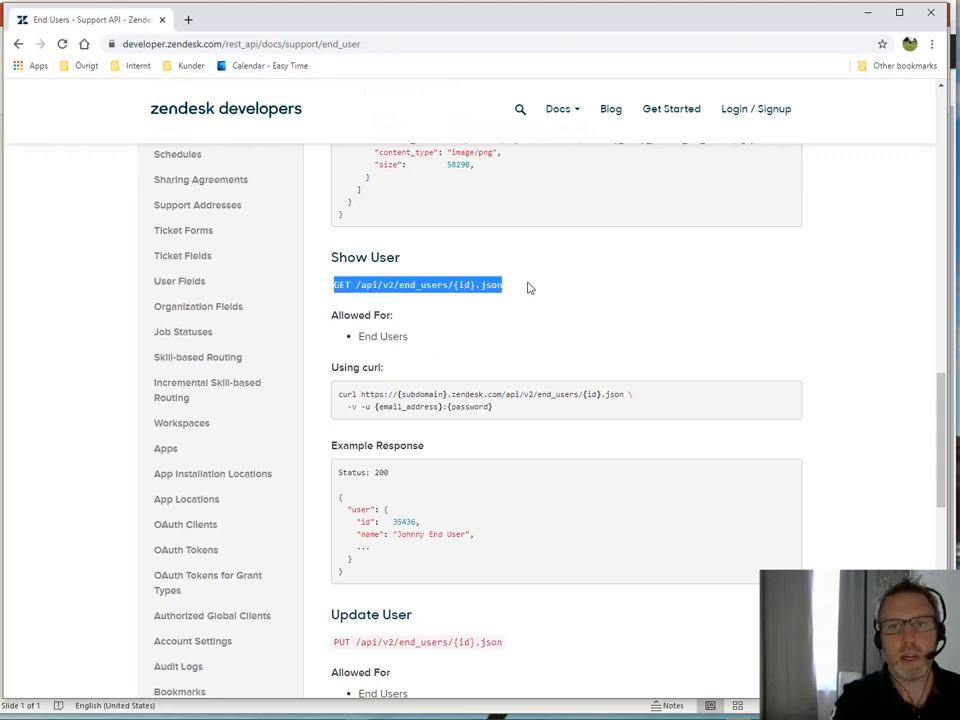
Step: Switch to Postman and examine the JSON response of the Get users request
{"action": "scroll", "coordinate": [529, 287], "scroll_direction": "up", "scroll_amount": 10}
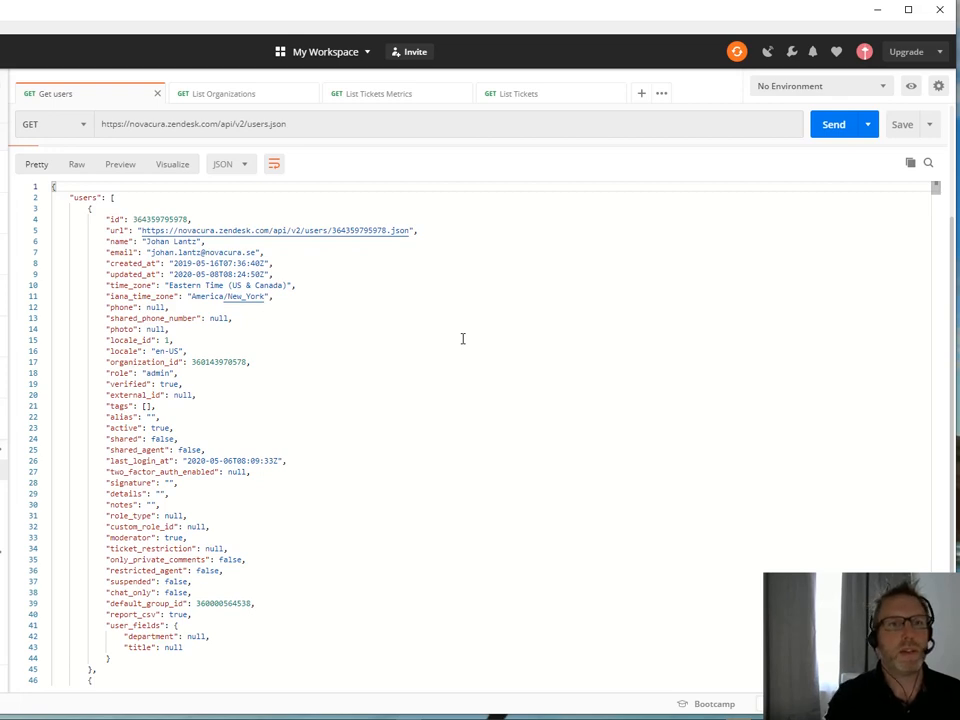
{"action": "scroll", "coordinate": [542, 360], "scroll_direction": "up", "scroll_amount": 2}
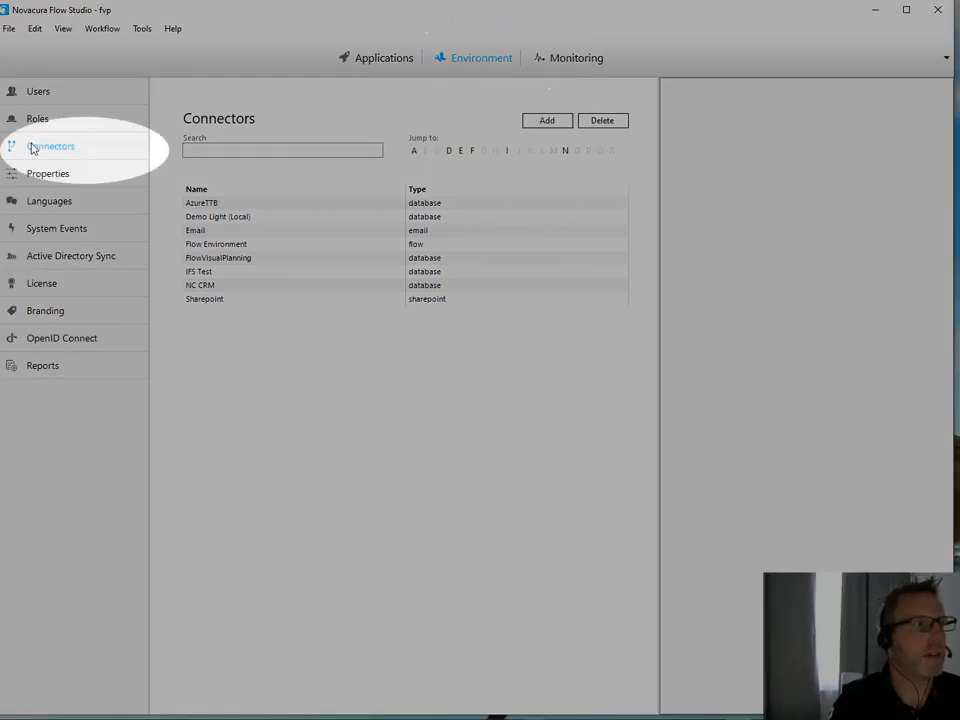
Step: Add a new connector in Novacura Flow Studio named Zendesk, with the type REST Service
{"action": "left_click", "coordinate": [547, 122]}
{"action": "left_click", "coordinate": [770, 117]}
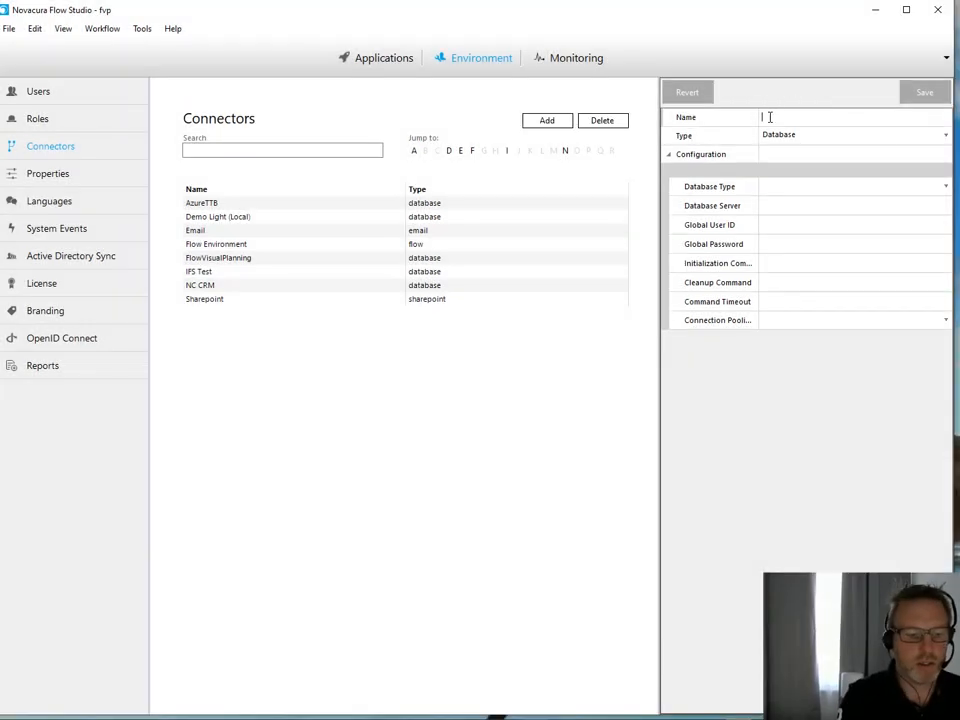
{"action": "type", "text": "Zendesk"}
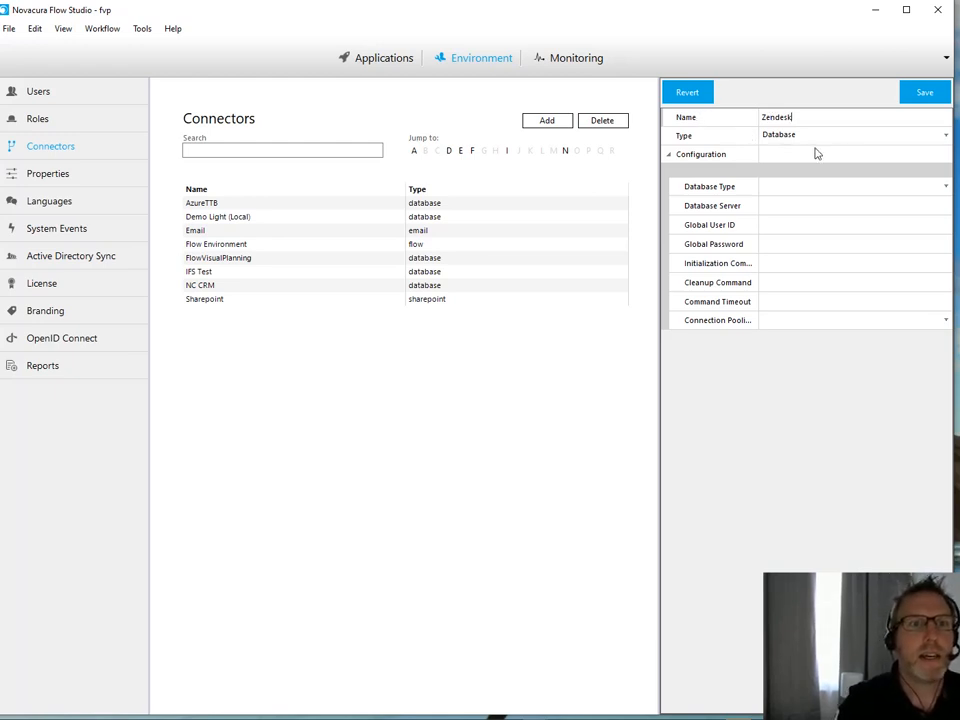
{"action": "left_click", "coordinate": [846, 136]}
{"action": "scroll", "coordinate": [842, 203], "scroll_direction": "down", "scroll_amount": 1}
{"action": "scroll", "coordinate": [842, 203], "scroll_direction": "down", "scroll_amount": 4}
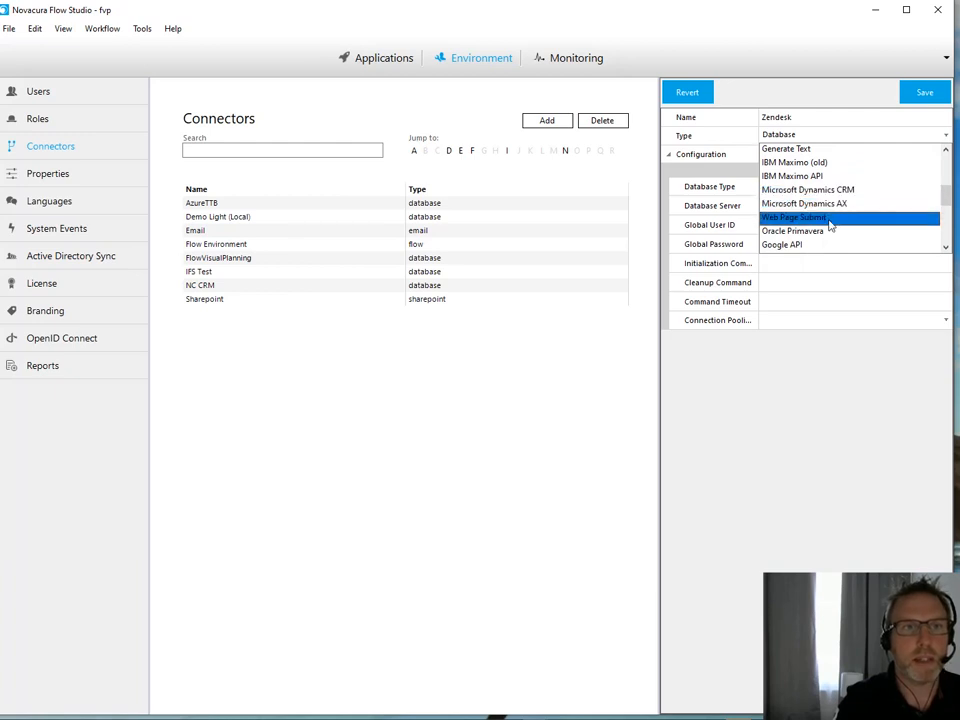
{"action": "scroll", "coordinate": [829, 220], "scroll_direction": "down", "scroll_amount": 3}
{"action": "left_click", "coordinate": [800, 176]}
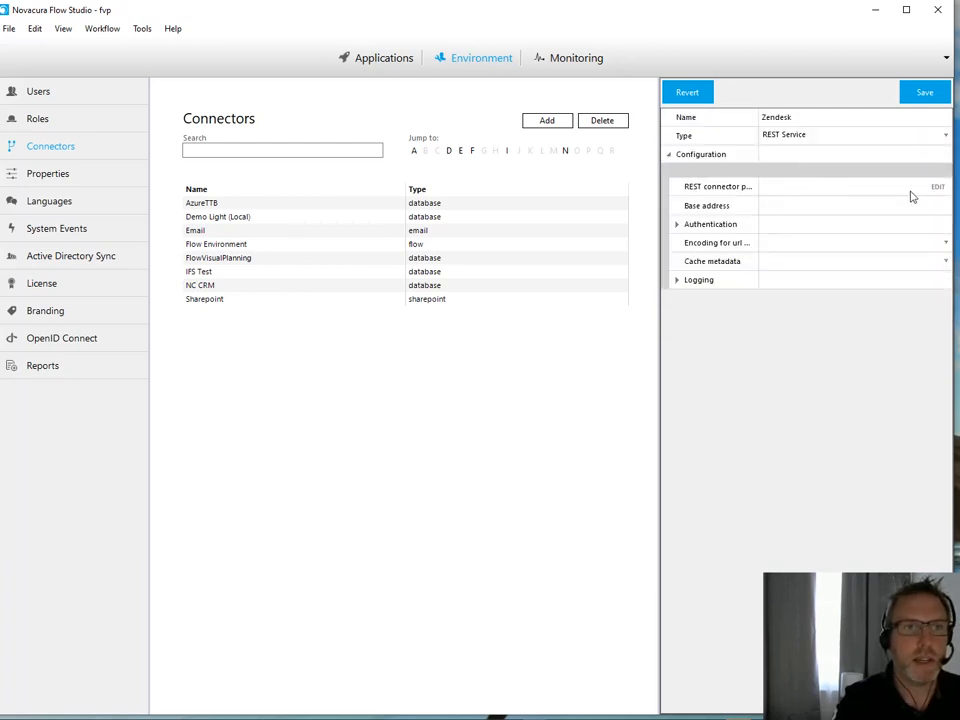
{"action": "left_click", "coordinate": [766, 205]}
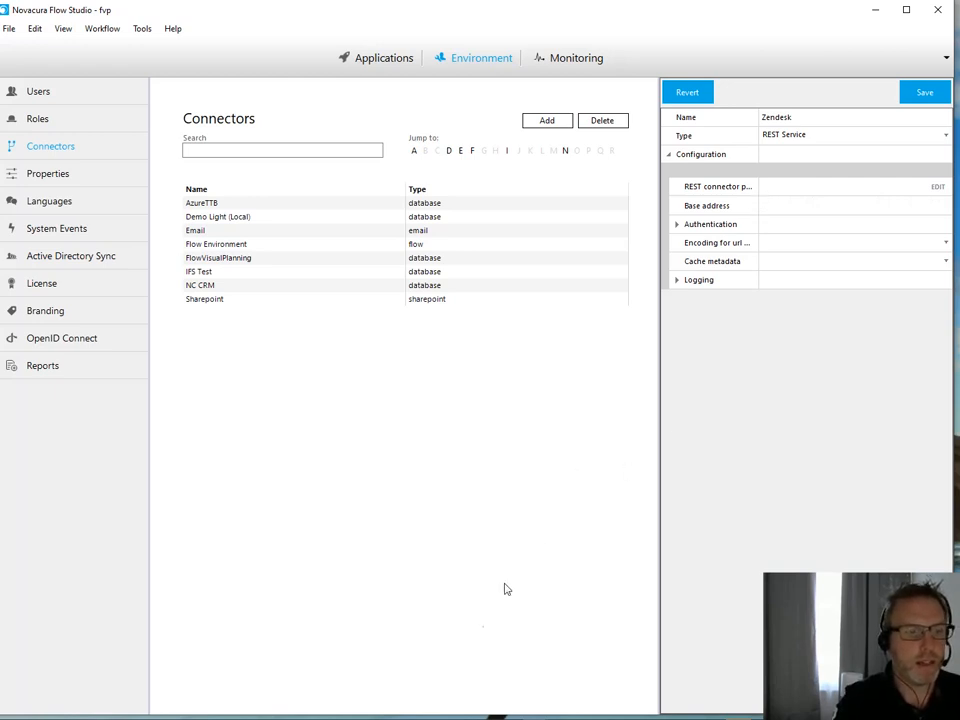
{"action": "type", "text": "https://novacura.zendesk.com"}
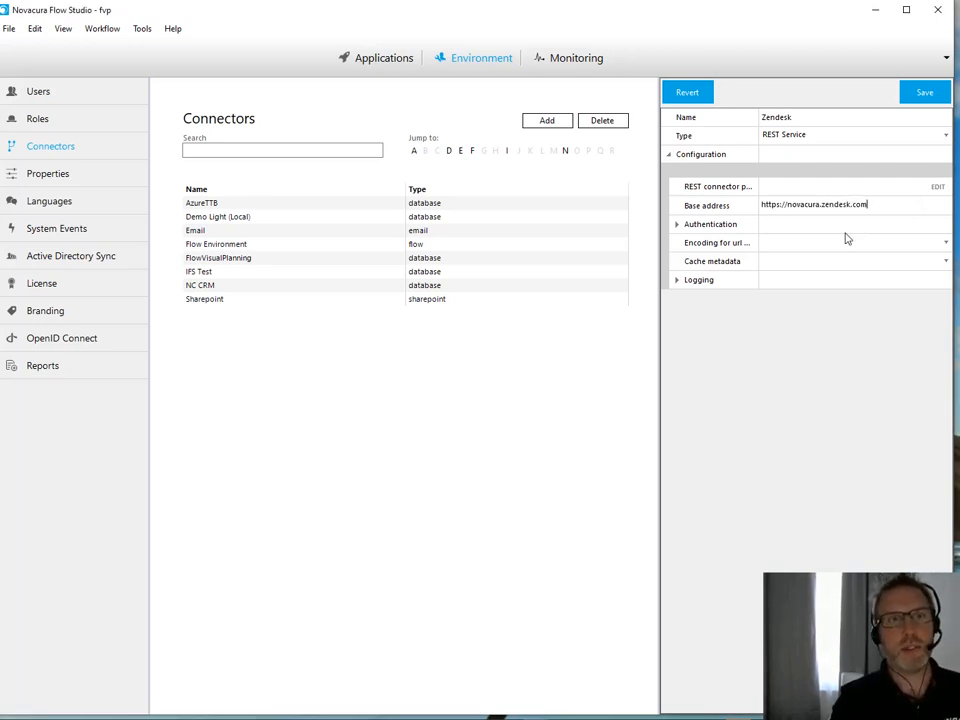
{"action": "left_click", "coordinate": [676, 226]}
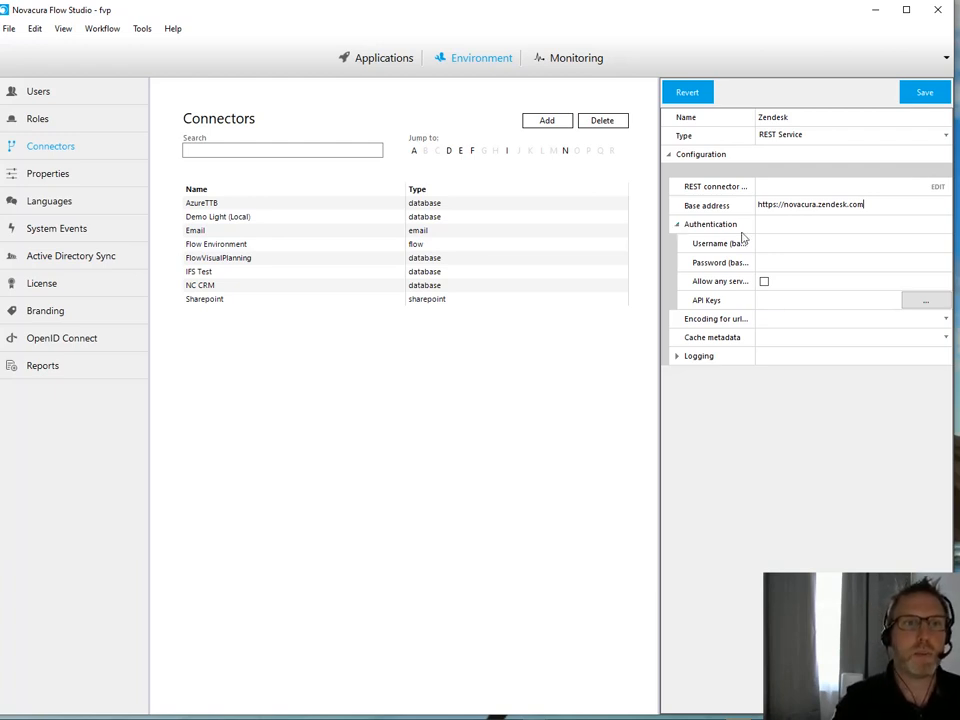
{"action": "left_click", "coordinate": [677, 226]}
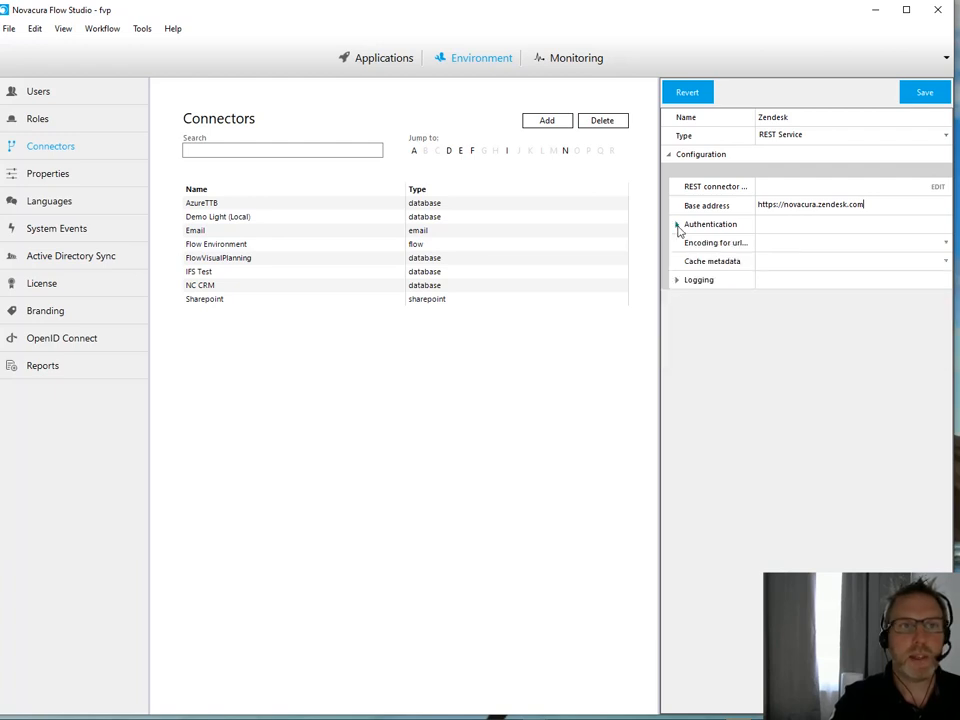
Step: Try to save the Zendesk connector without a REST connector project
{"action": "left_click", "coordinate": [922, 100]}
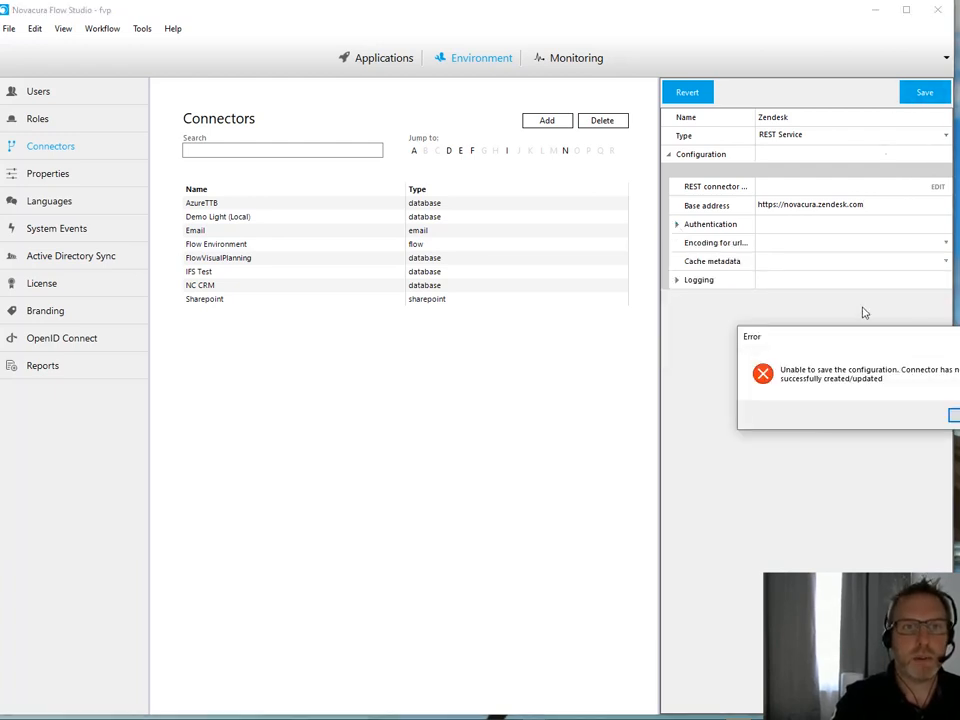
{"action": "left_click_drag", "start_coordinate": [864, 341], "coordinate": [741, 327]}
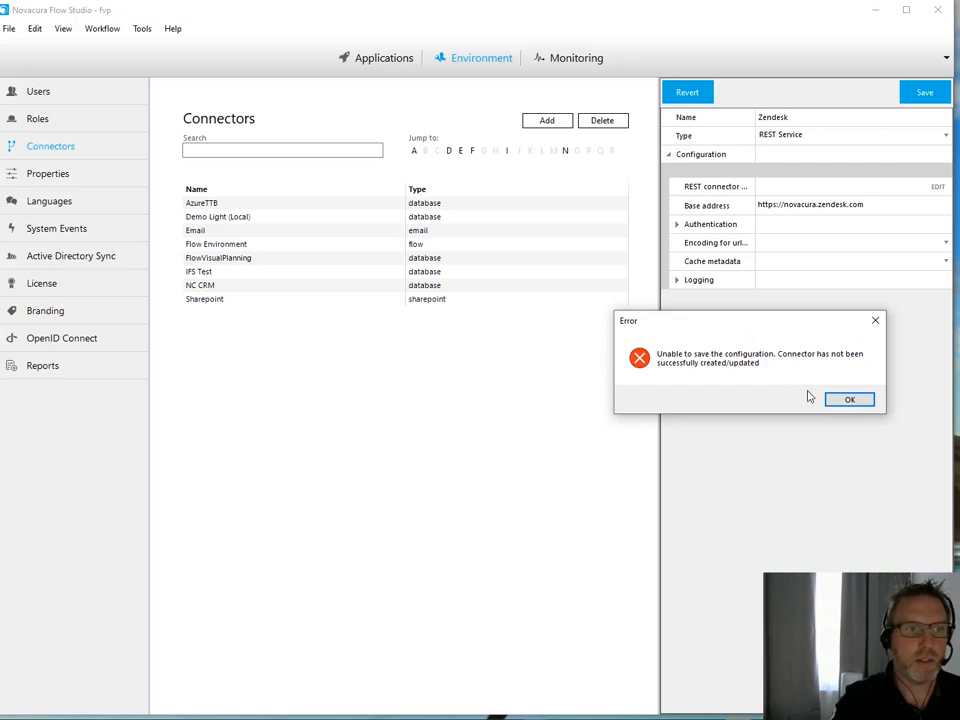
{"action": "left_click", "coordinate": [848, 400]}
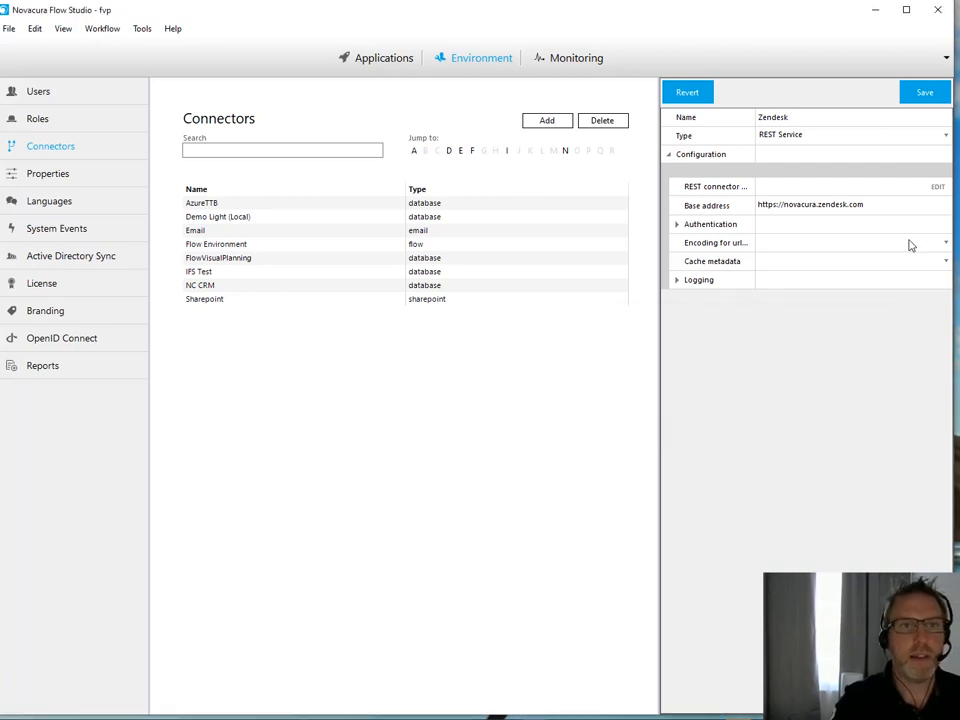
Step: Create the Zendesk connector's REST connector project with its default settings and save the connector
{"action": "left_click", "coordinate": [936, 189]}
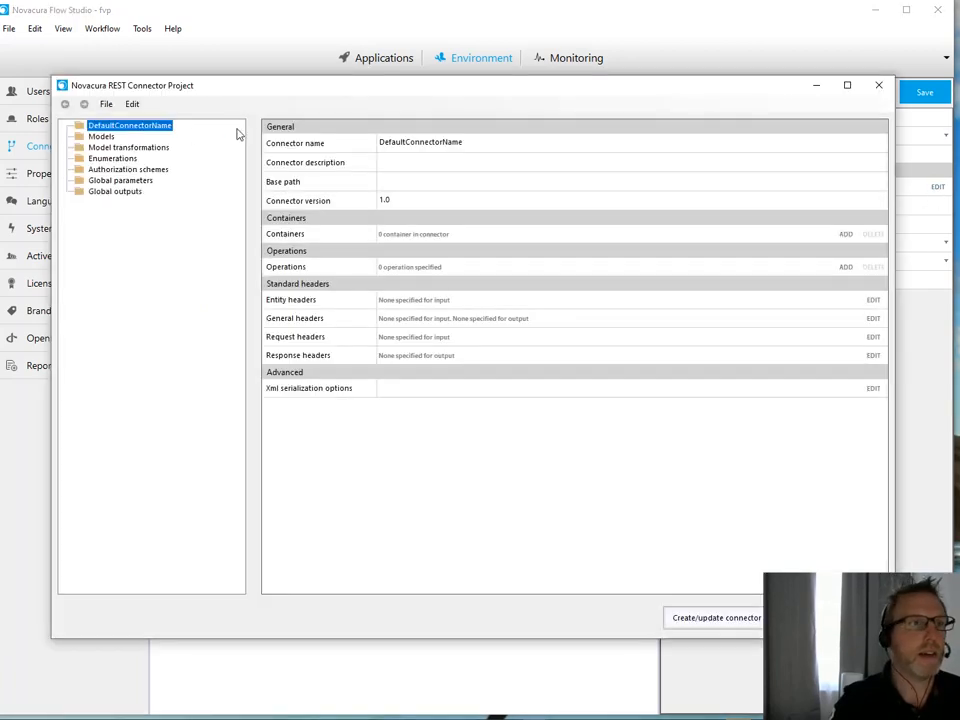
{"action": "left_click_drag", "start_coordinate": [262, 88], "coordinate": [280, 78]}
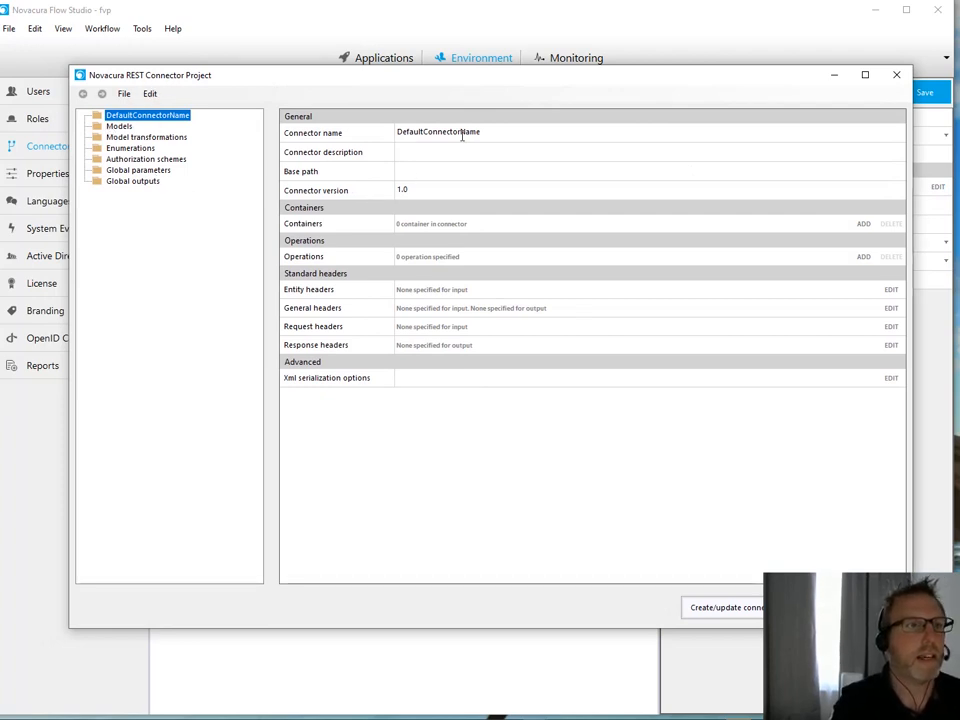
{"action": "left_click_drag", "start_coordinate": [433, 82], "coordinate": [423, 72]}
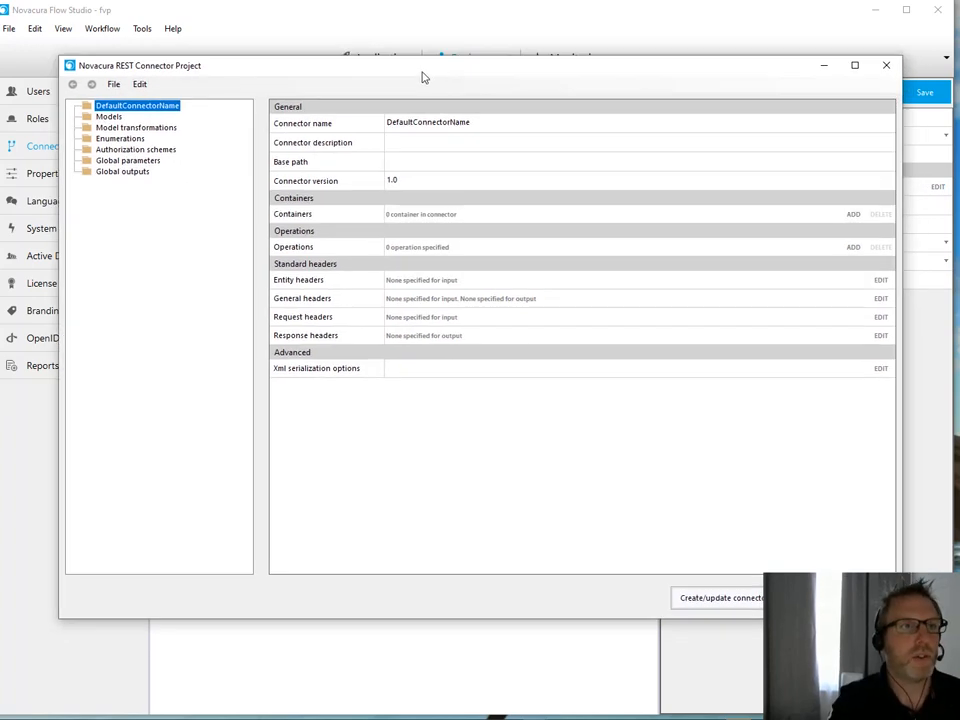
{"action": "left_click", "coordinate": [720, 599]}
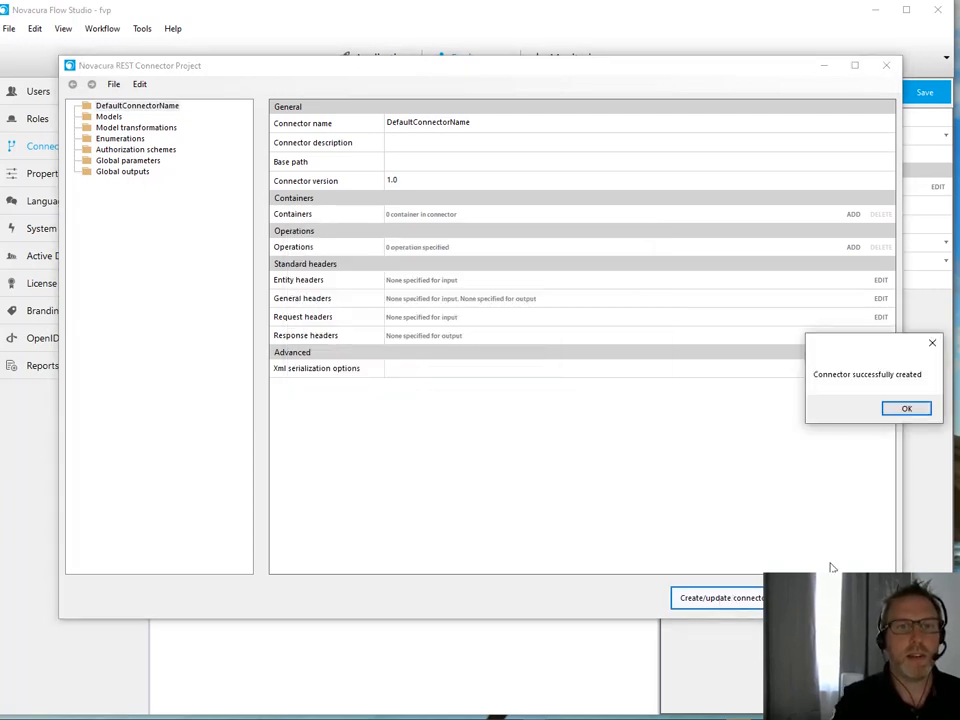
{"action": "left_click", "coordinate": [906, 408]}
{"action": "left_click", "coordinate": [925, 97]}
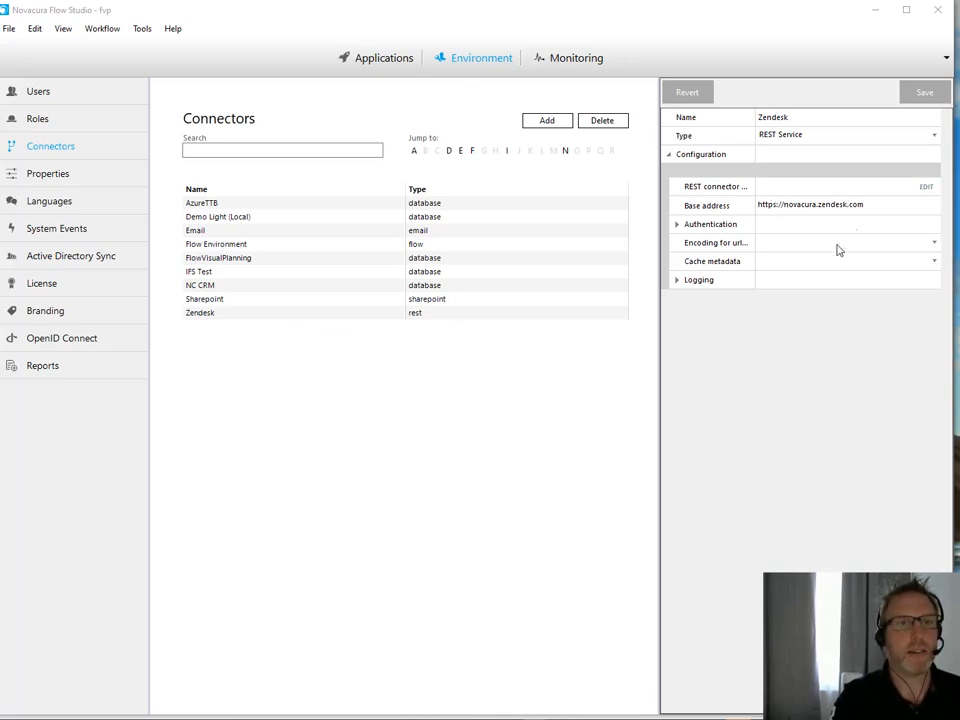
Step: Reopen the Zendesk connector's REST project for editing and show its Models overview
{"action": "left_click", "coordinate": [925, 188]}
{"action": "left_click_drag", "start_coordinate": [319, 89], "coordinate": [296, 89]}
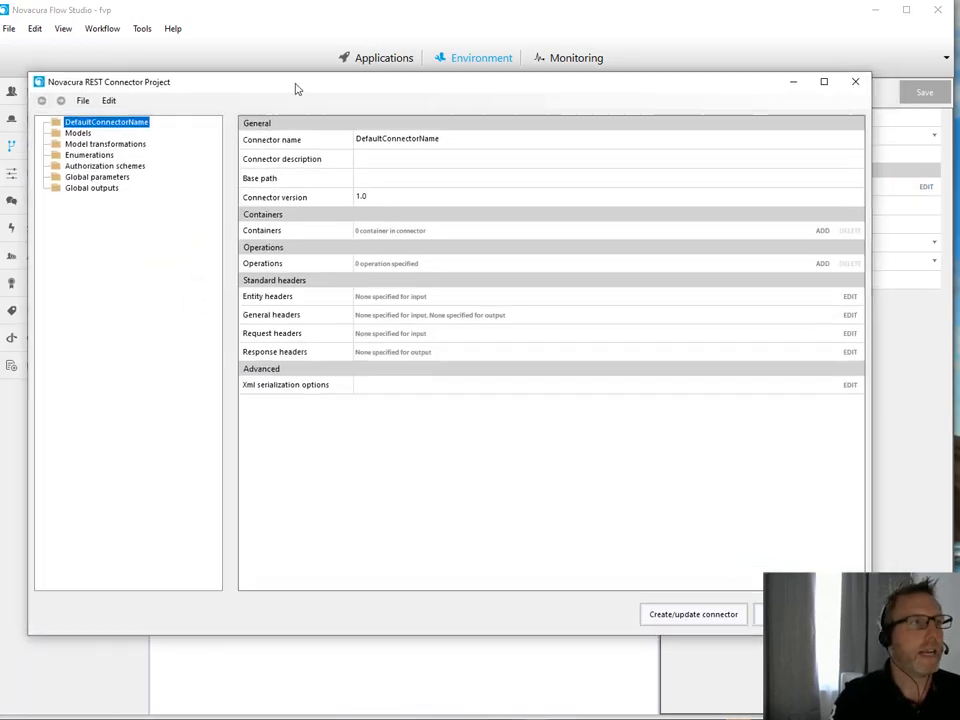
{"action": "left_click", "coordinate": [80, 133]}
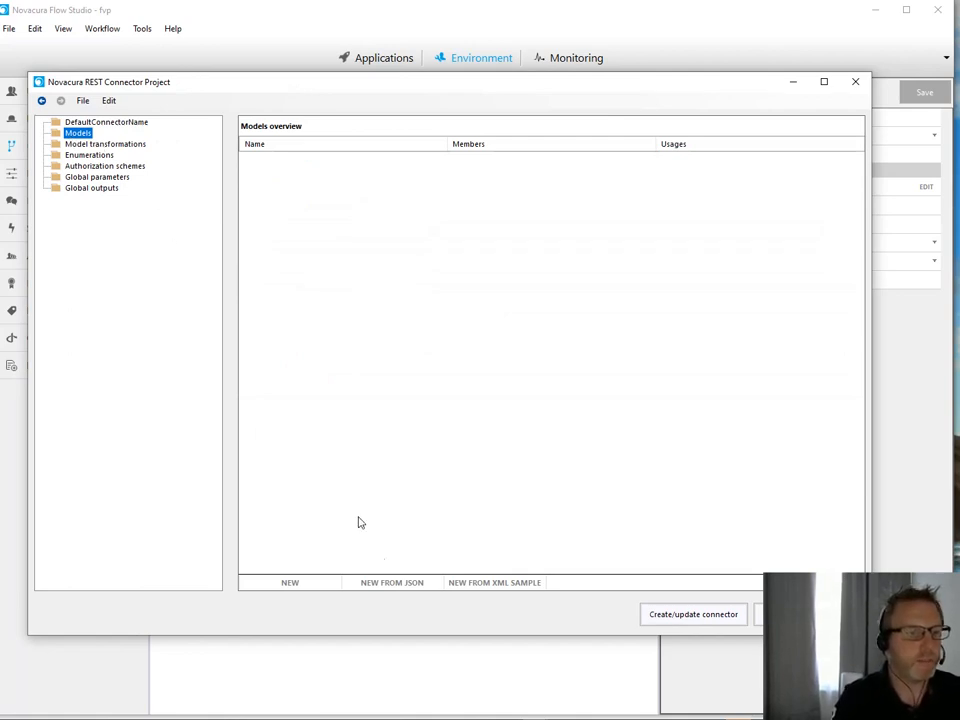
Step: Switch to Postman and examine the List Tickets request's URL and its start_time query parameter
{"action": "left_click", "coordinate": [420, 718]}
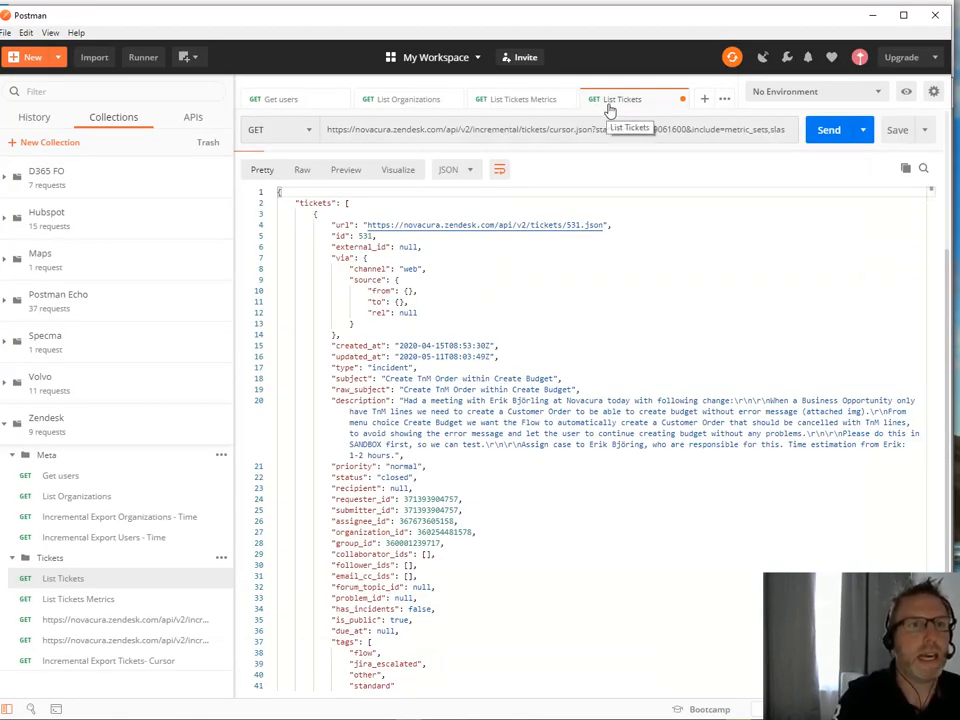
{"action": "left_click_drag", "start_coordinate": [948, 260], "coordinate": [957, 113]}
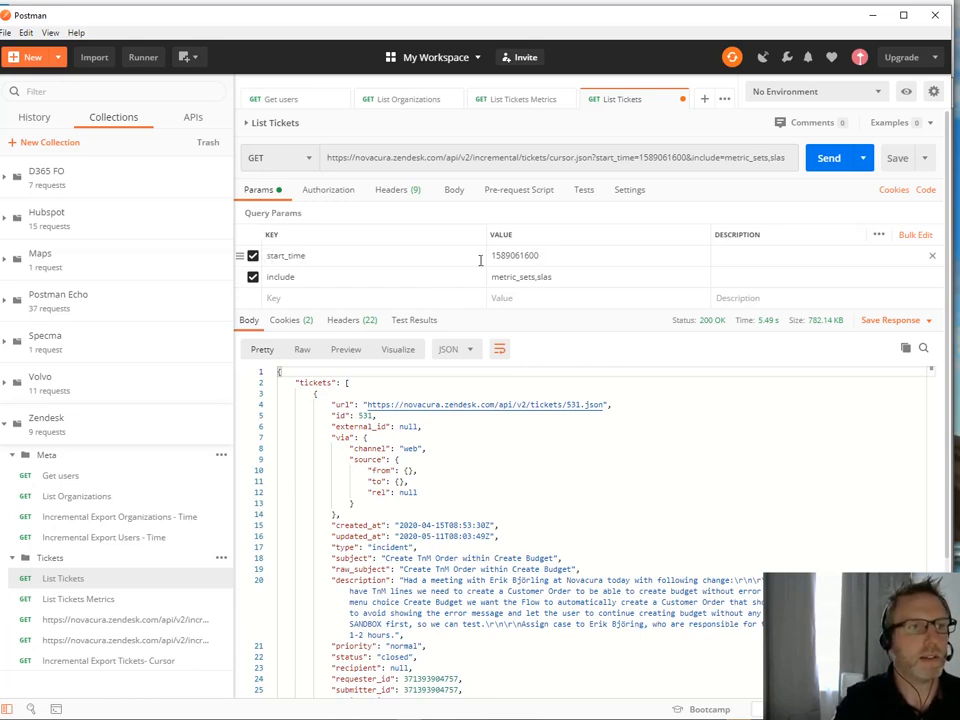
{"action": "left_click", "coordinate": [545, 256]}
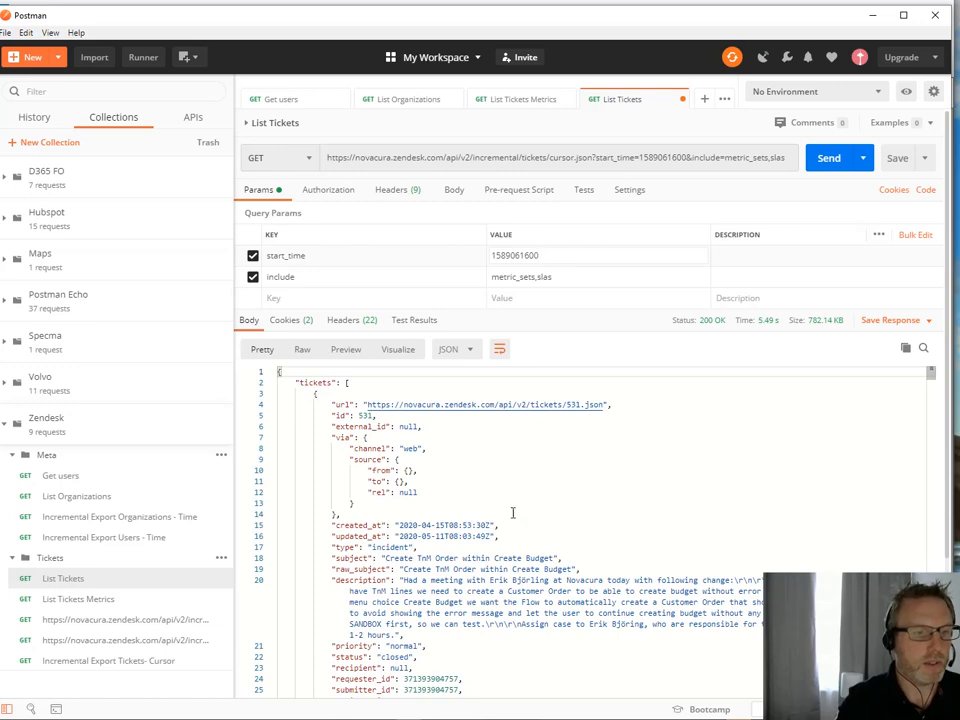
Step: Check the start date's epoch conversion in the FreeFormatter web page, and return to Postman to examine the List Tickets include parameter
{"action": "mouse_move", "coordinate": [381, 710]}
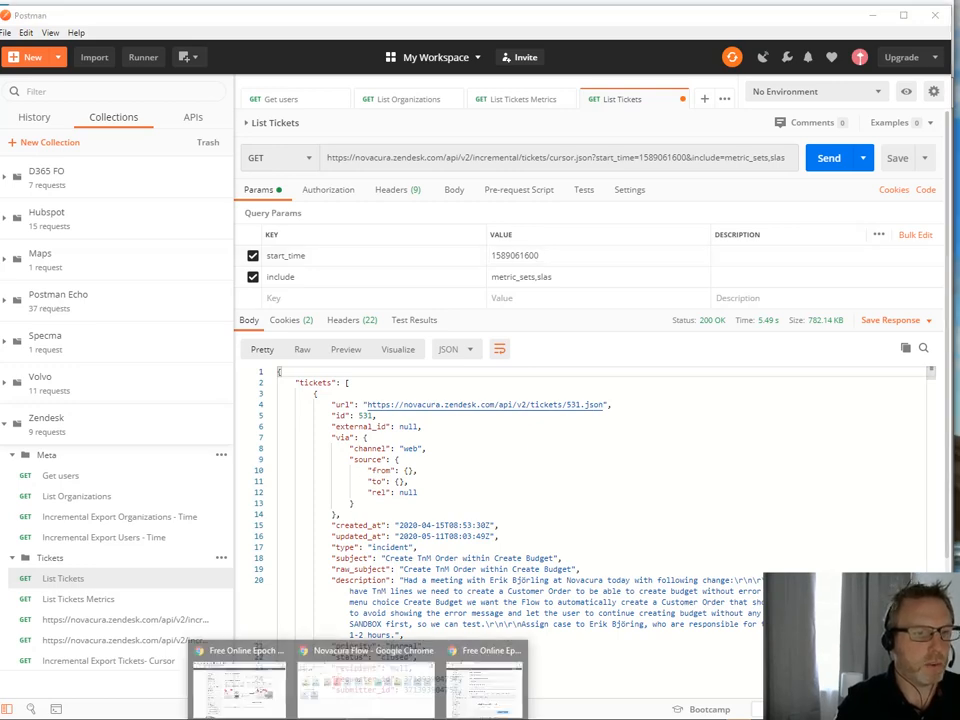
{"action": "left_click", "coordinate": [487, 685]}
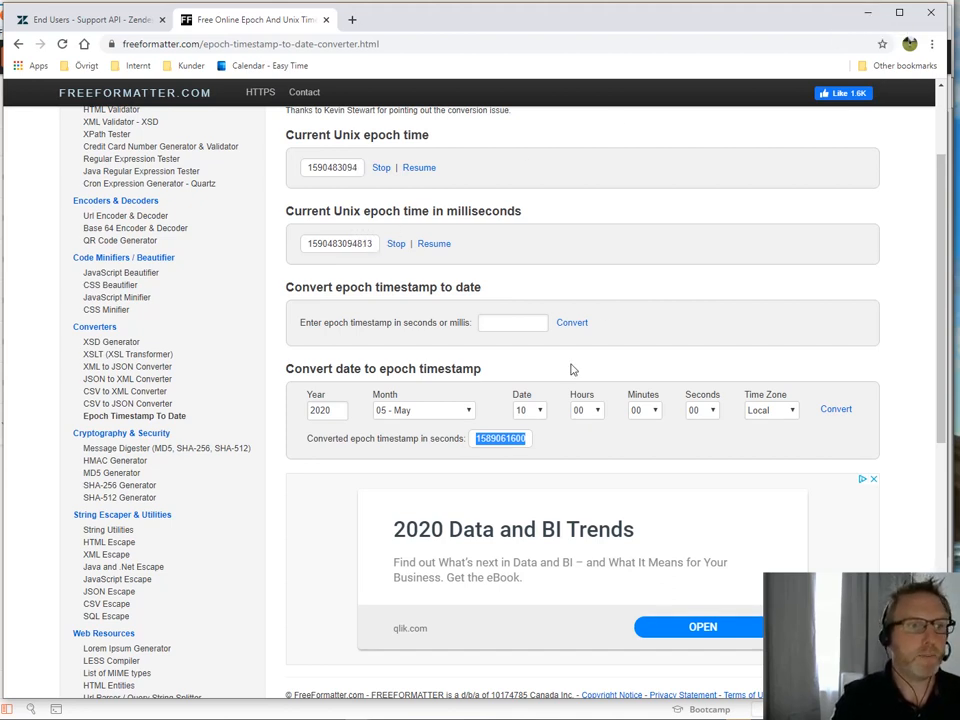
{"action": "left_click", "coordinate": [868, 13]}
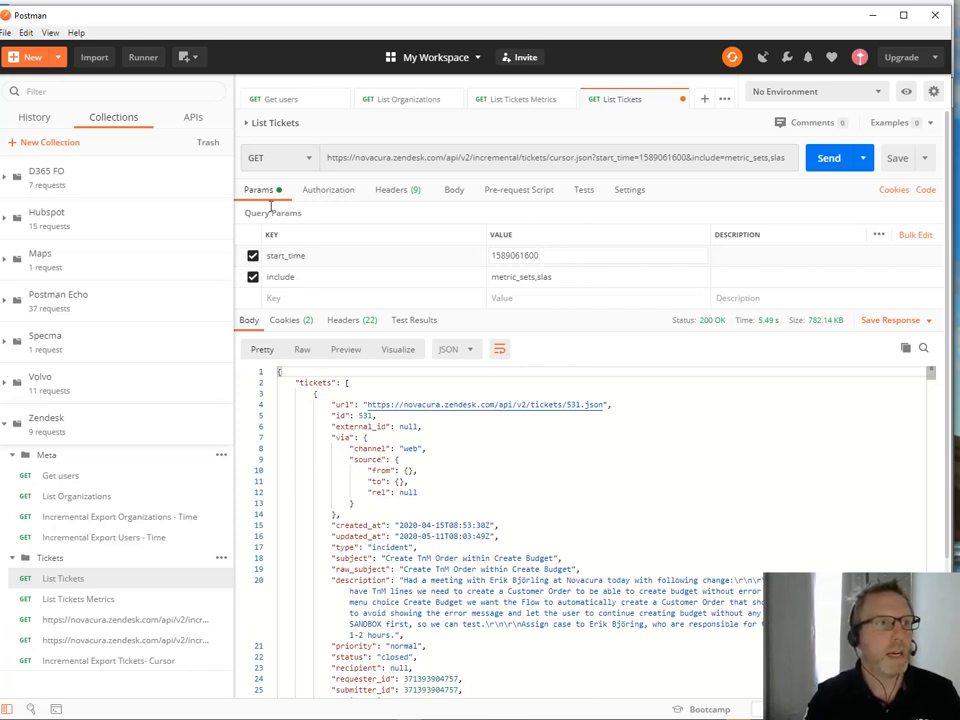
{"action": "left_click", "coordinate": [542, 276]}
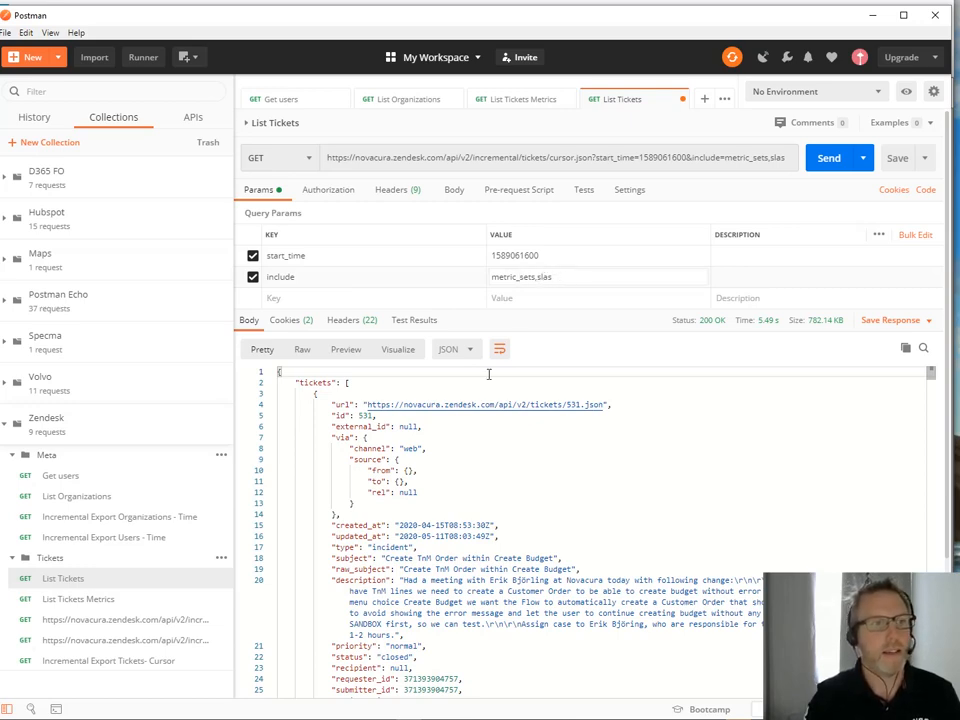
Step: Examine the List Tickets JSON response down to a ticket's custom_fields and its included metric_set data
{"action": "scroll", "coordinate": [460, 450], "scroll_direction": "down", "scroll_amount": 10}
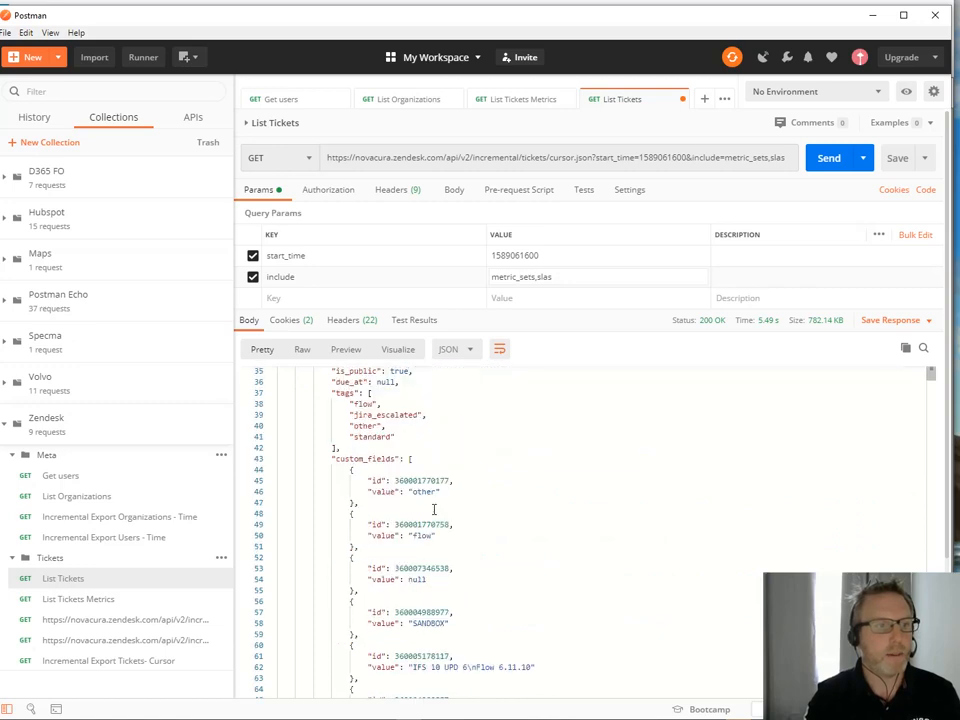
{"action": "scroll", "coordinate": [434, 510], "scroll_direction": "down", "scroll_amount": 20}
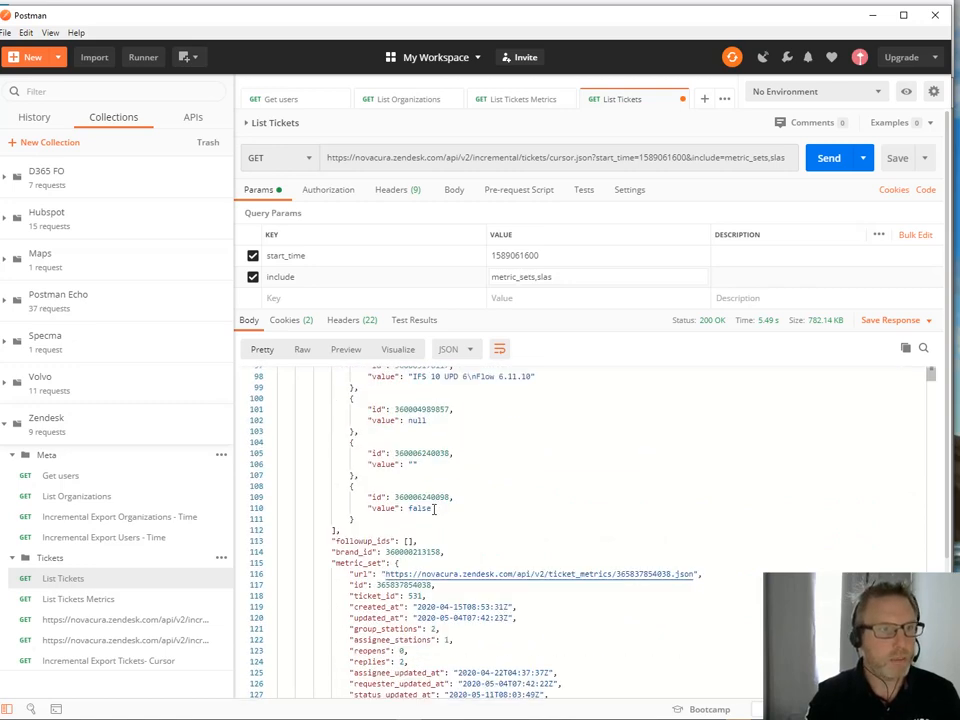
{"action": "scroll", "coordinate": [433, 508], "scroll_direction": "down", "scroll_amount": 3}
{"action": "left_click_drag", "start_coordinate": [333, 477], "coordinate": [506, 597]}
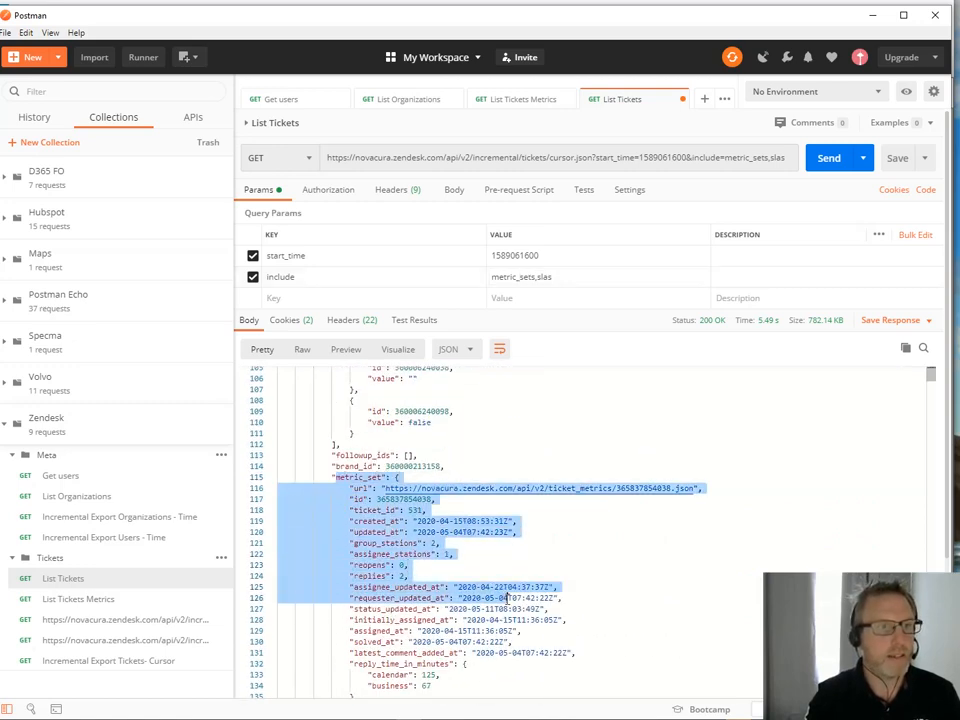
{"action": "scroll", "coordinate": [507, 597], "scroll_direction": "down", "scroll_amount": 3}
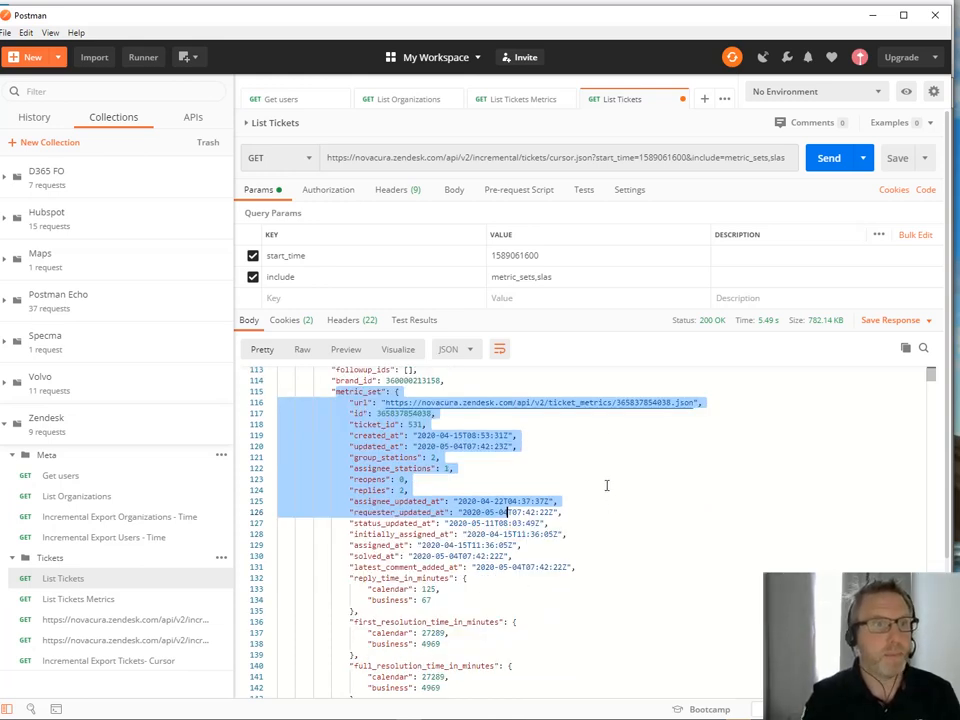
{"action": "left_click", "coordinate": [628, 424]}
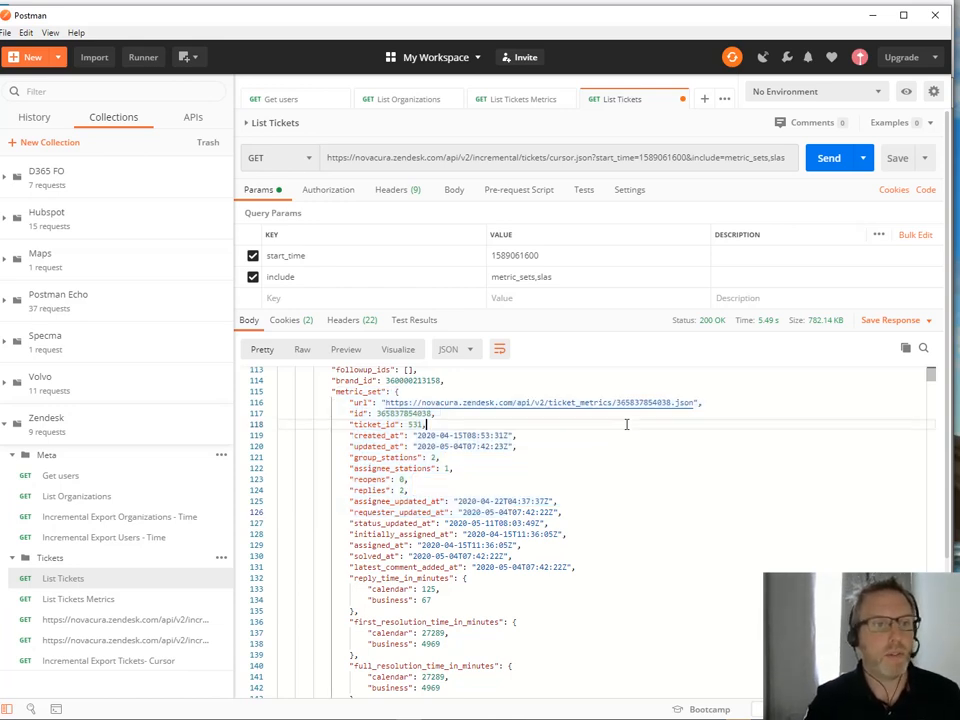
{"action": "scroll", "coordinate": [572, 489], "scroll_direction": "up", "scroll_amount": 2}
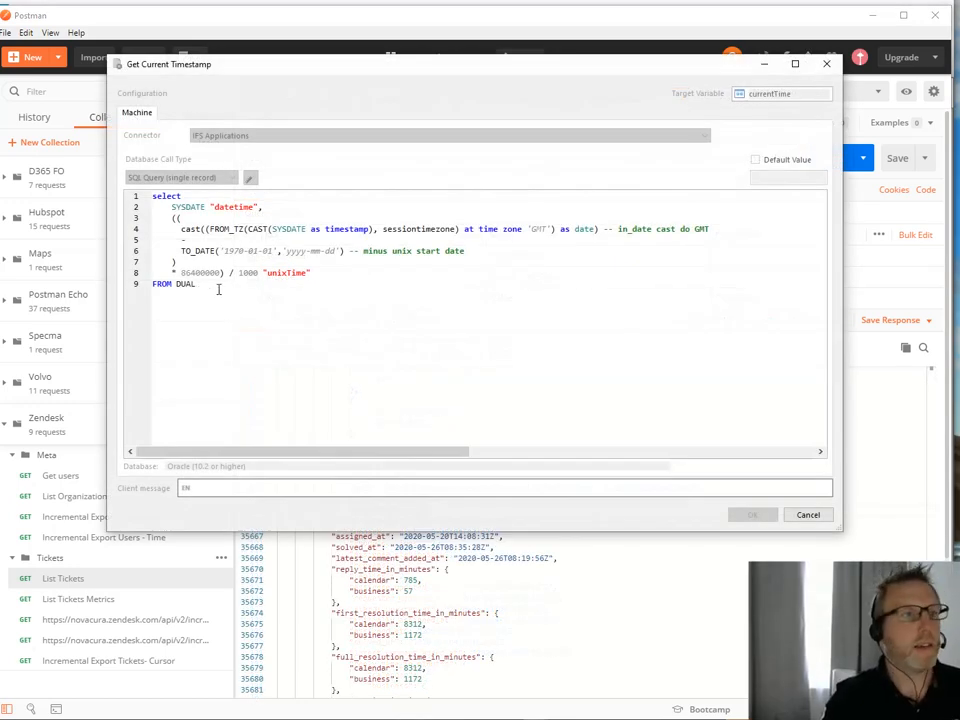
Step: Examine the Get Current Timestamp SQL query, including the 1970-01-01 subtraction, the 86400000 factor and the division by 1000 for unixTime
{"action": "left_click", "coordinate": [210, 195]}
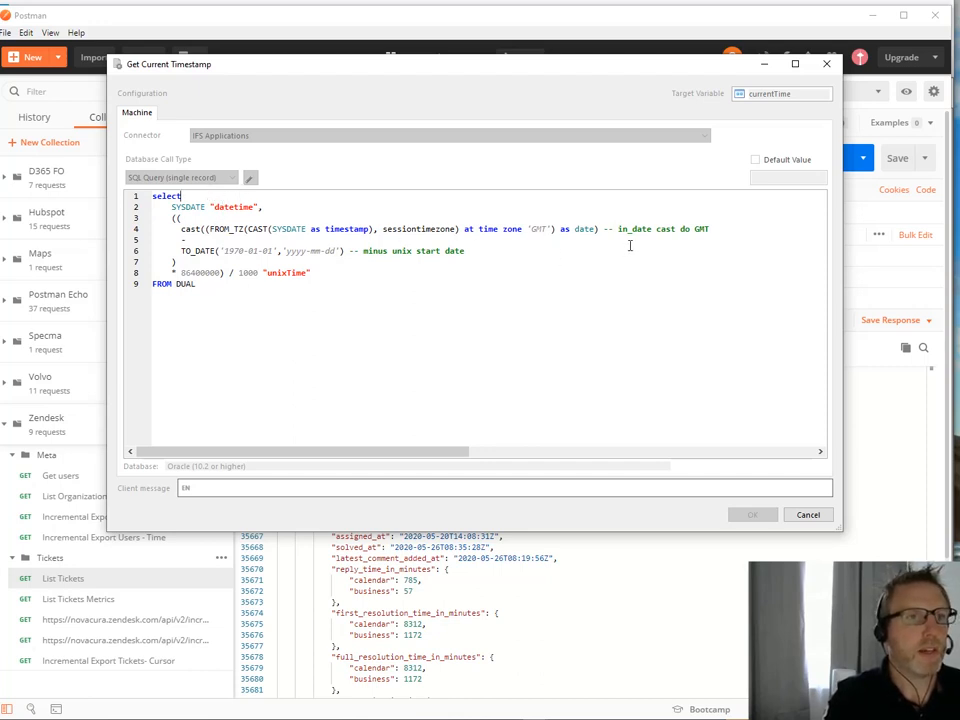
{"action": "left_click_drag", "start_coordinate": [483, 252], "coordinate": [300, 251]}
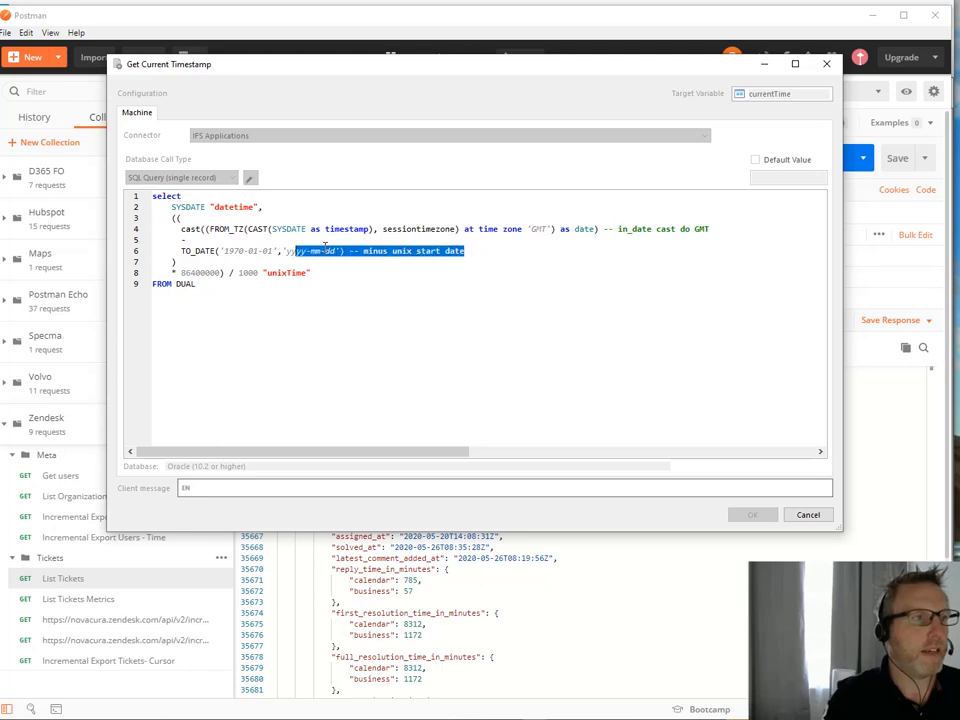
{"action": "left_click", "coordinate": [240, 272]}
{"action": "left_click", "coordinate": [329, 274]}
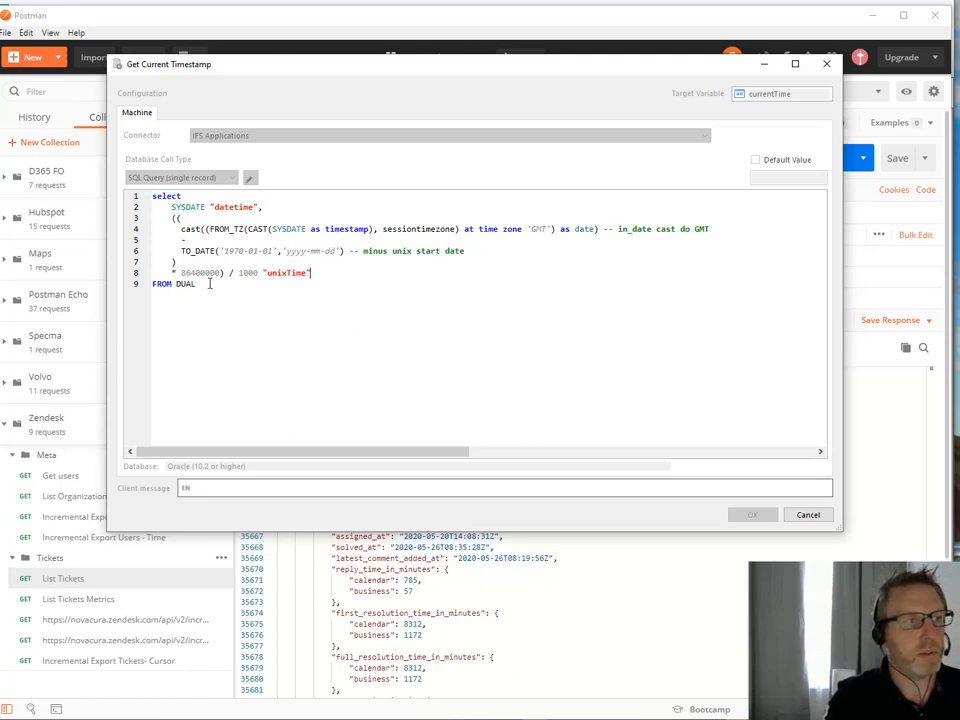
{"action": "left_click_drag", "start_coordinate": [221, 273], "coordinate": [176, 272]}
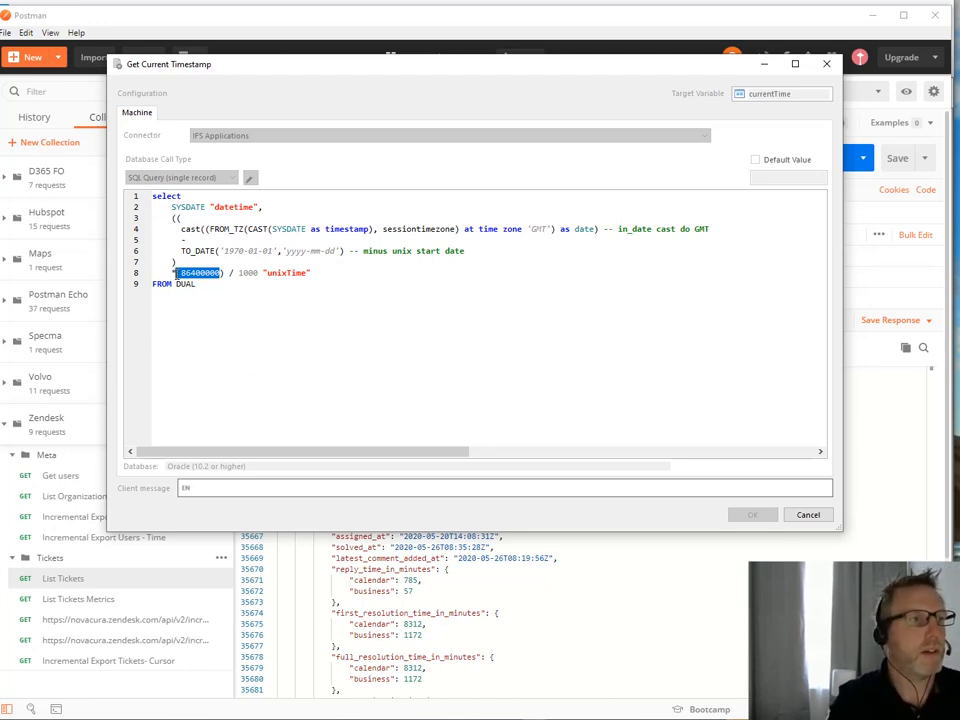
{"action": "left_click", "coordinate": [250, 272]}
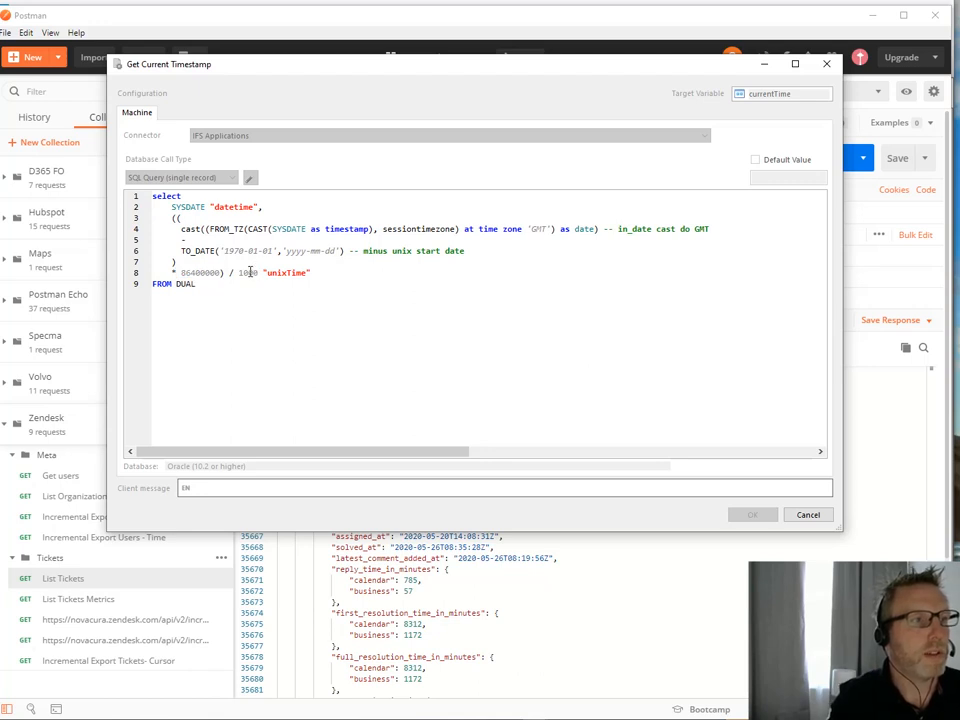
{"action": "left_click_drag", "start_coordinate": [239, 273], "coordinate": [261, 273]}
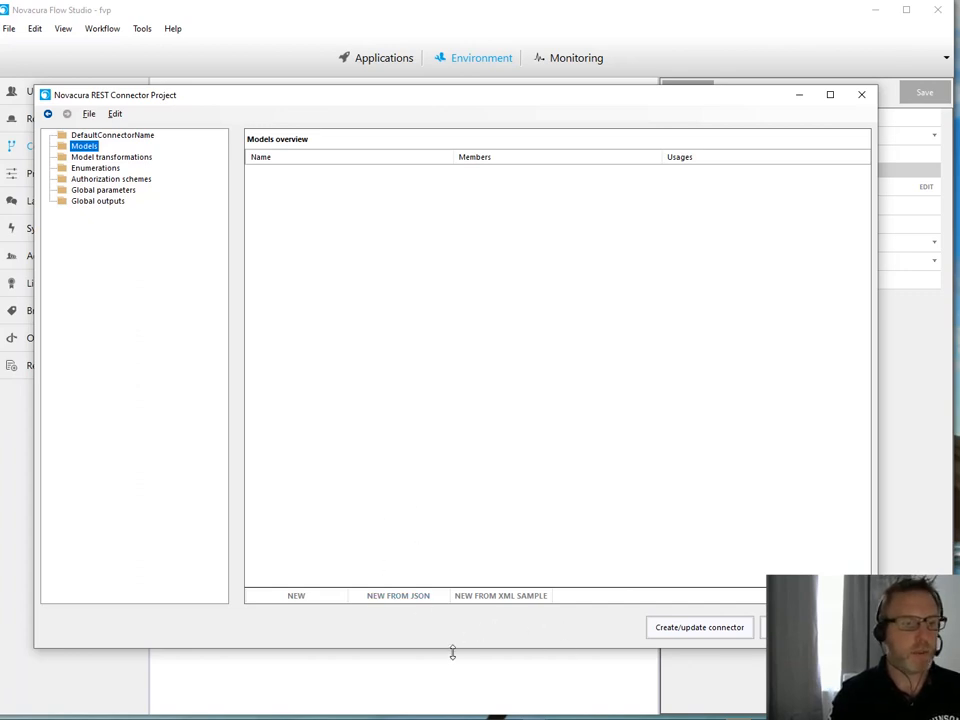
Step: Take the List Tickets response from Postman into the Novacura REST connector project as the JSON sample for a new model named Tickets
{"action": "left_click", "coordinate": [413, 718]}
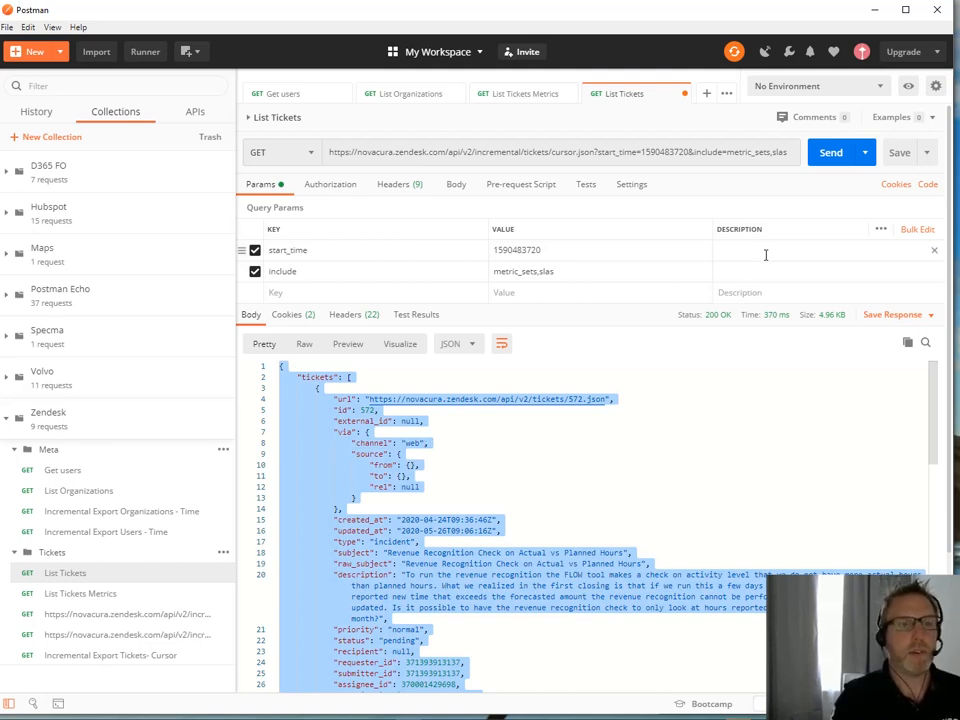
{"action": "left_click", "coordinate": [533, 718]}
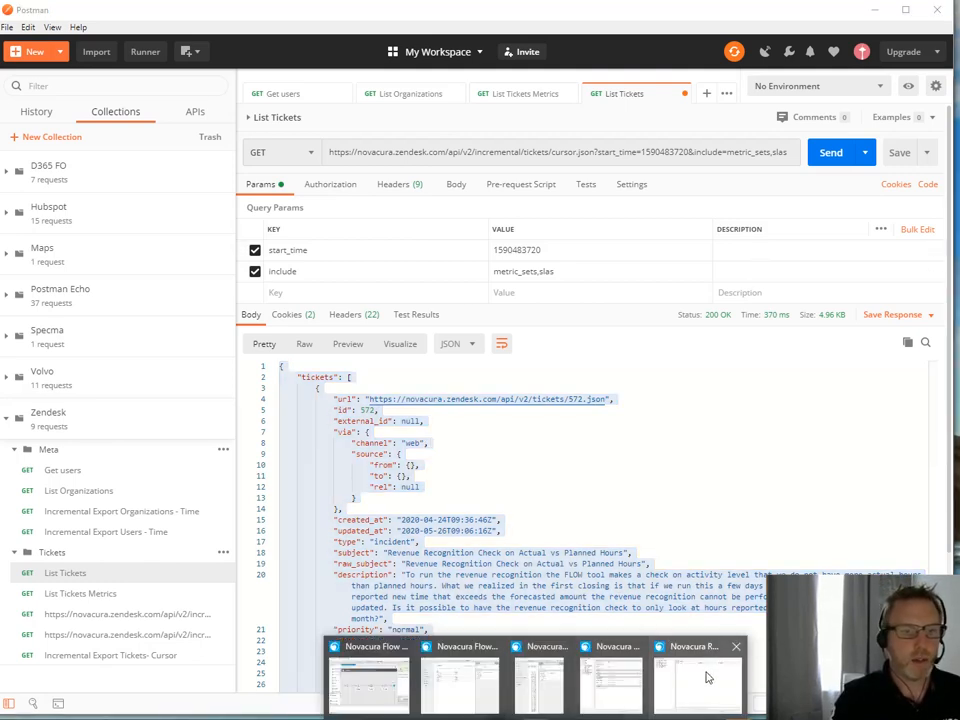
{"action": "left_click", "coordinate": [709, 677]}
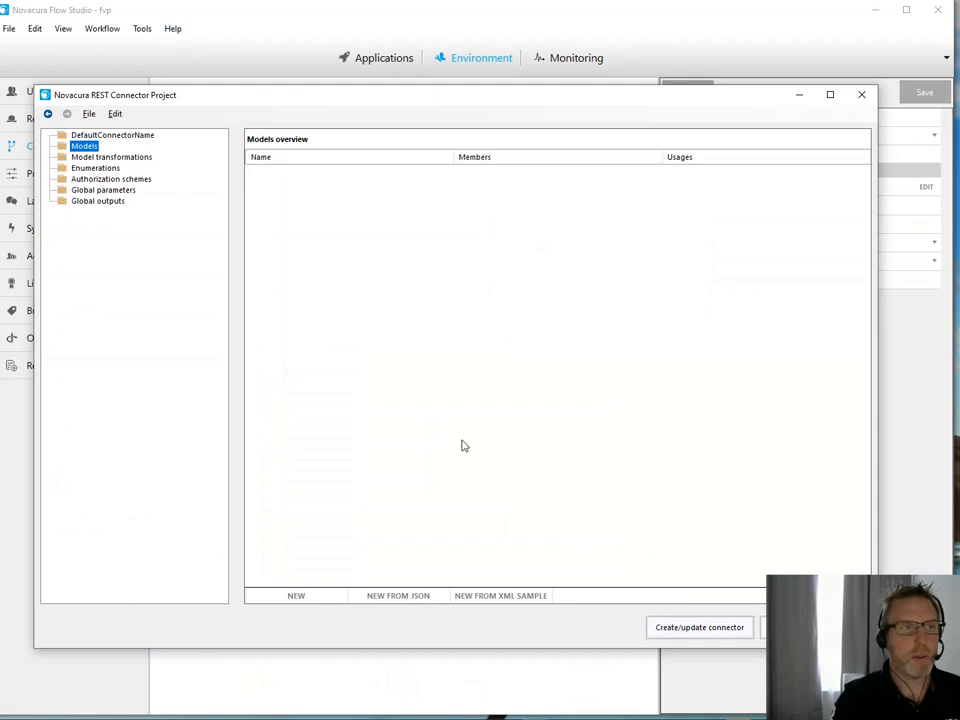
{"action": "left_click", "coordinate": [399, 596]}
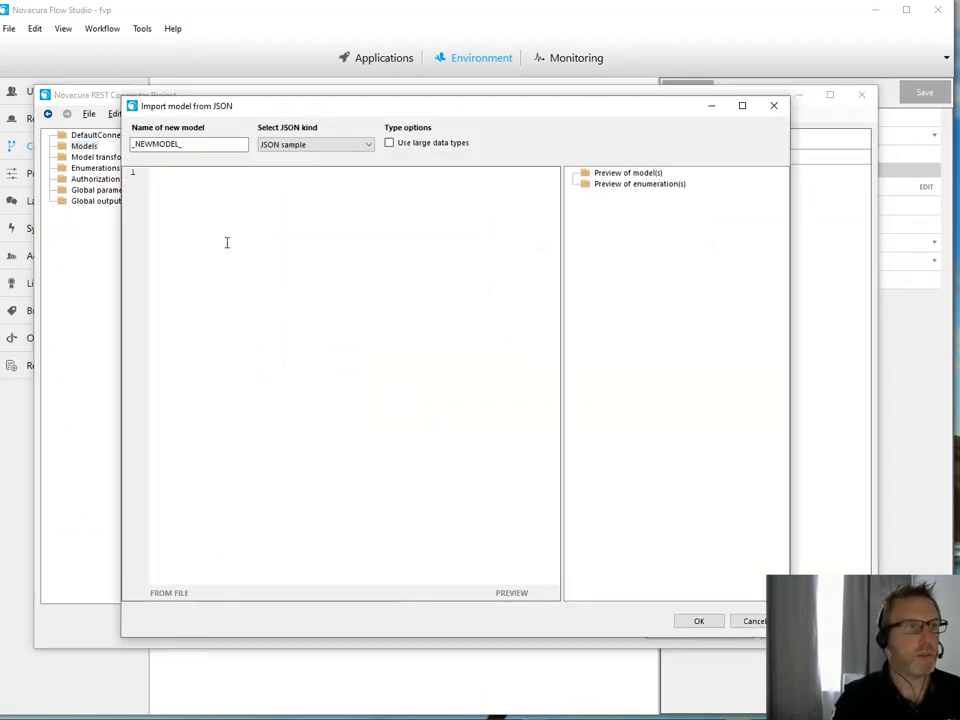
{"action": "key", "text": "ctrl+v"}
{"action": "double_click", "coordinate": [155, 144]}
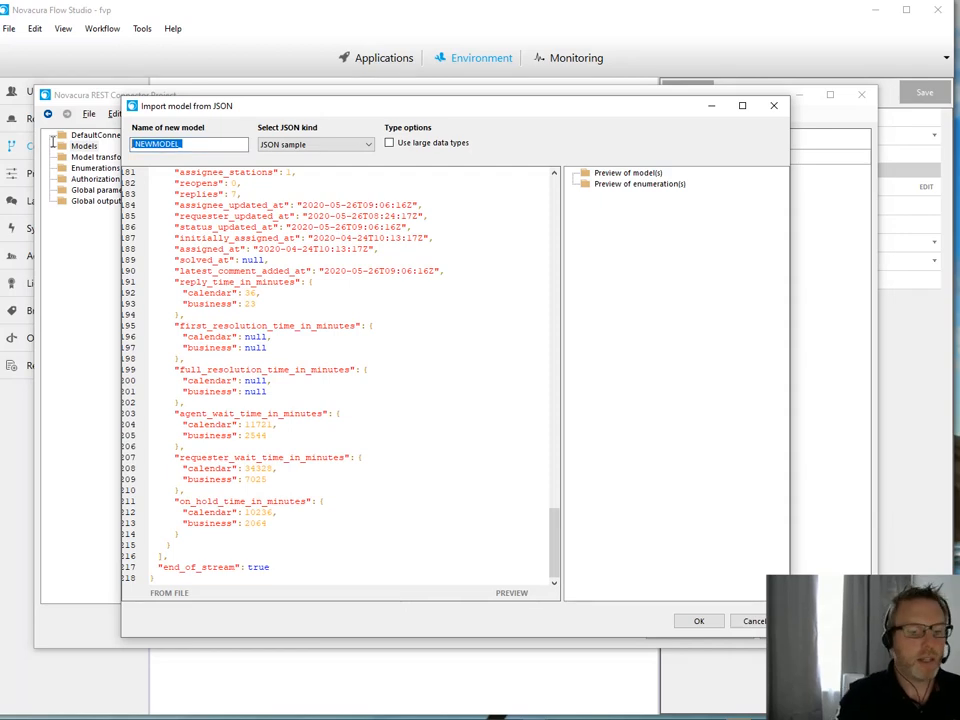
{"action": "type", "text": "Tickets"}
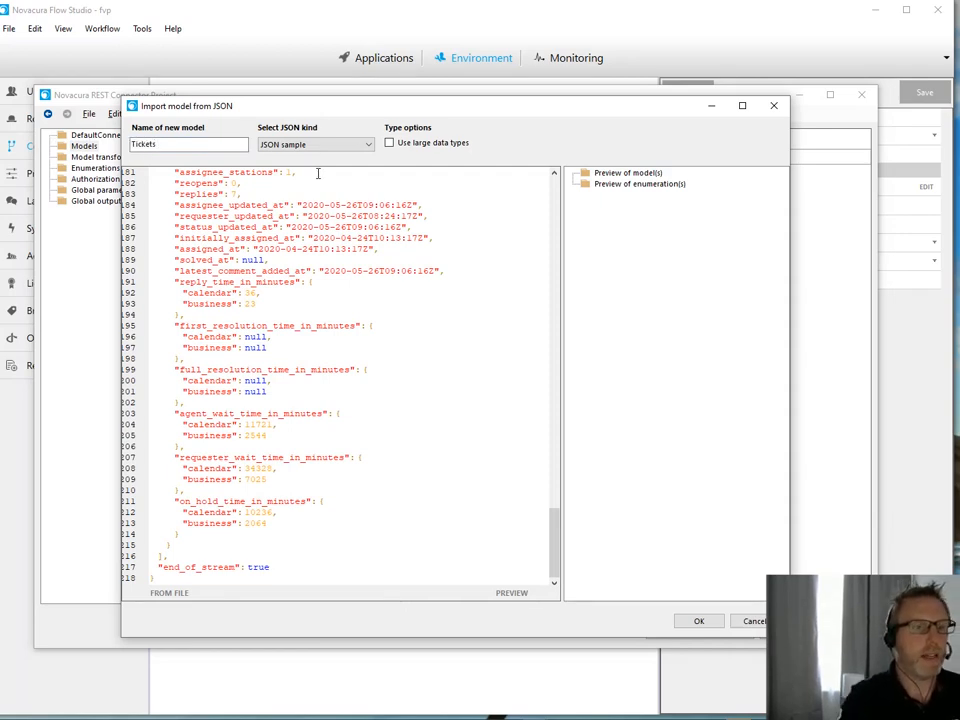
Step: Generate the Tickets model preview from the JSON sample and expand its tickets array beside the start of the sample
{"action": "left_click_drag", "start_coordinate": [553, 540], "coordinate": [516, 596]}
{"action": "left_click", "coordinate": [512, 596]}
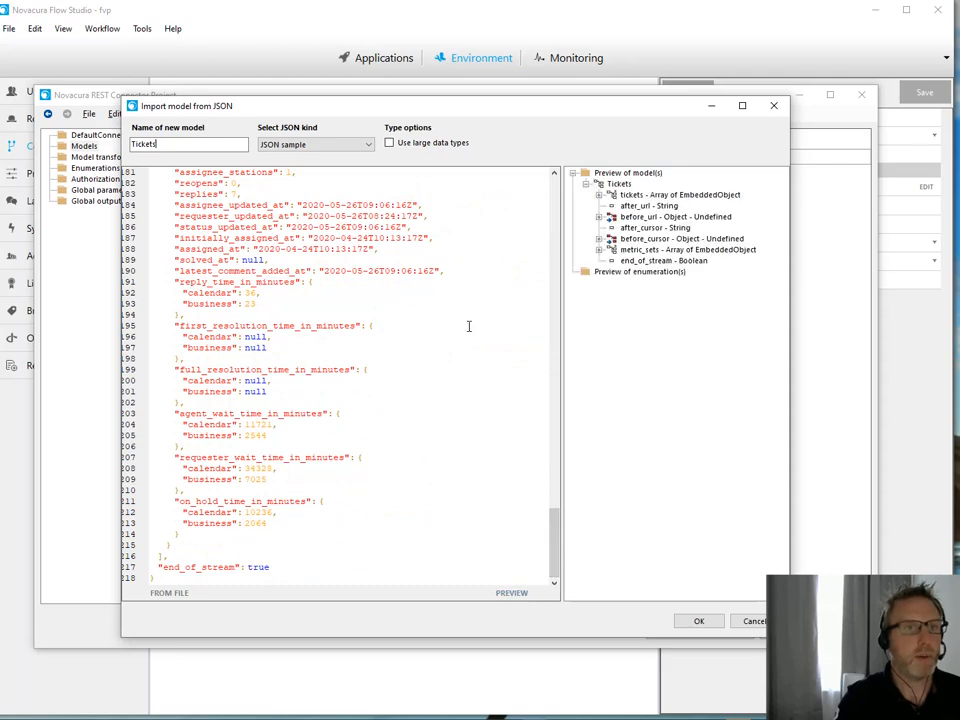
{"action": "scroll", "coordinate": [405, 288], "scroll_direction": "up", "scroll_amount": 20}
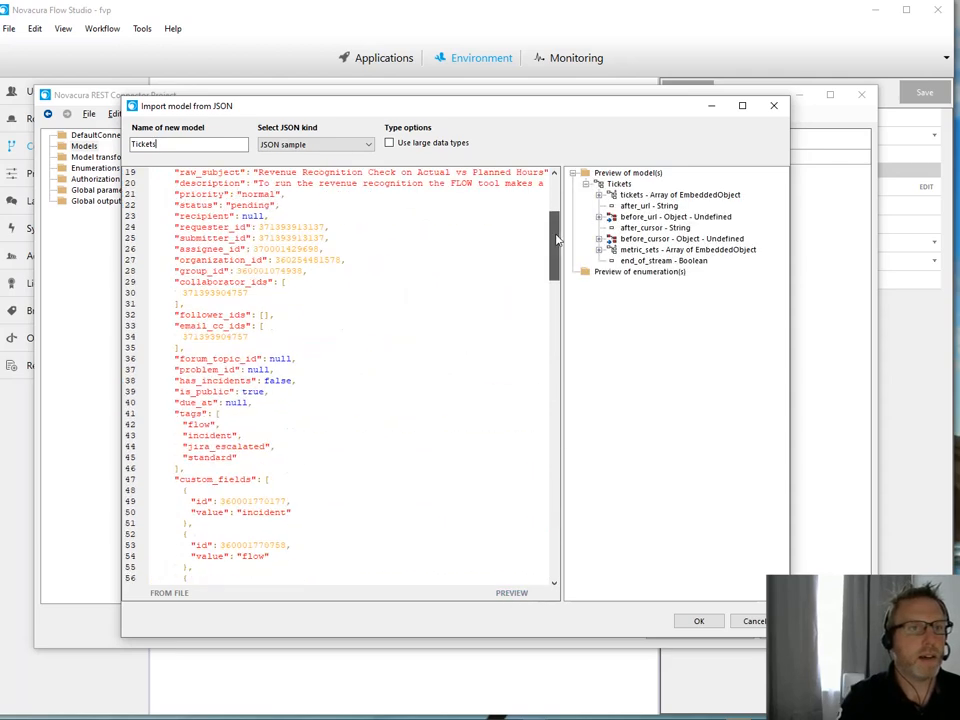
{"action": "left_click", "coordinate": [598, 195]}
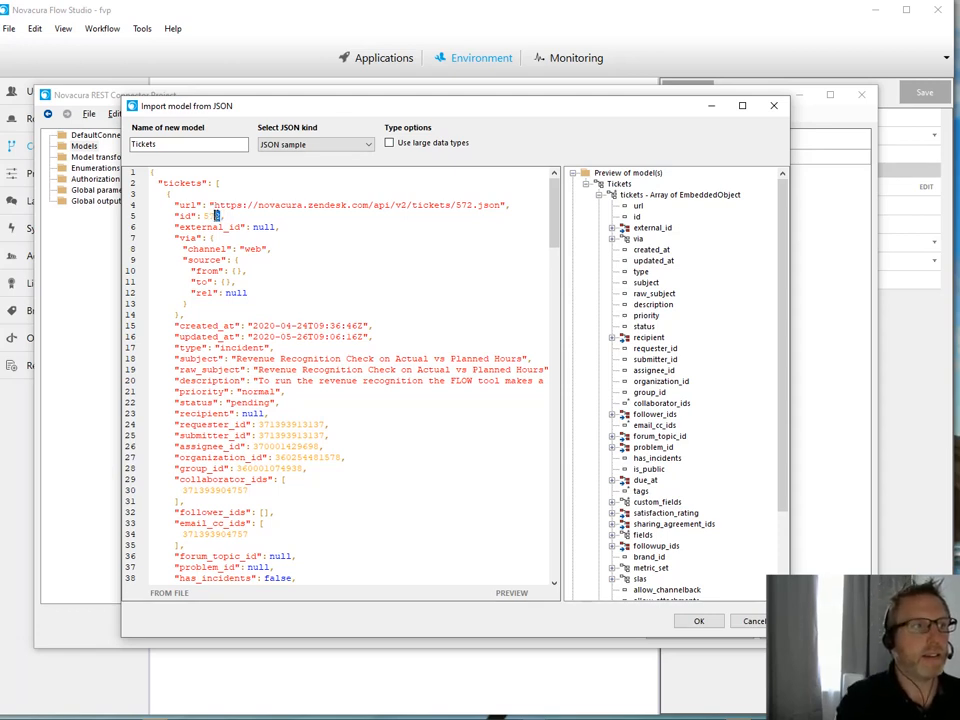
Step: Turn the ticket's id value into the string "572" in the JSON sample, refresh the model preview and check the id member
{"action": "double_click", "coordinate": [211, 216]}
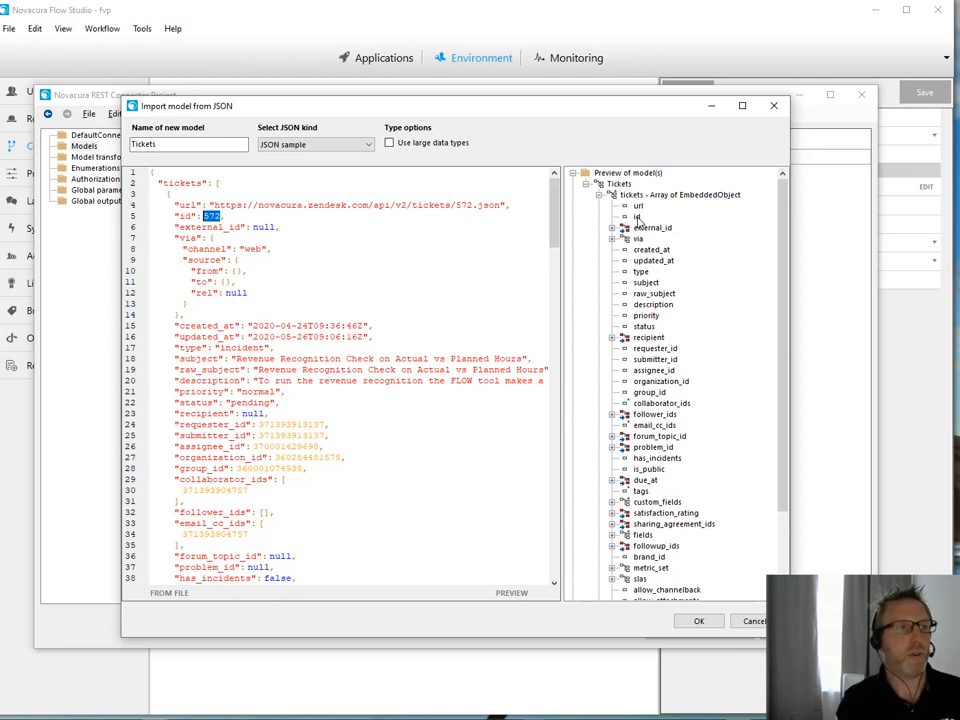
{"action": "left_click", "coordinate": [204, 216]}
{"action": "type", "text": "\""}
{"action": "left_click", "coordinate": [226, 216]}
{"action": "type", "text": "\""}
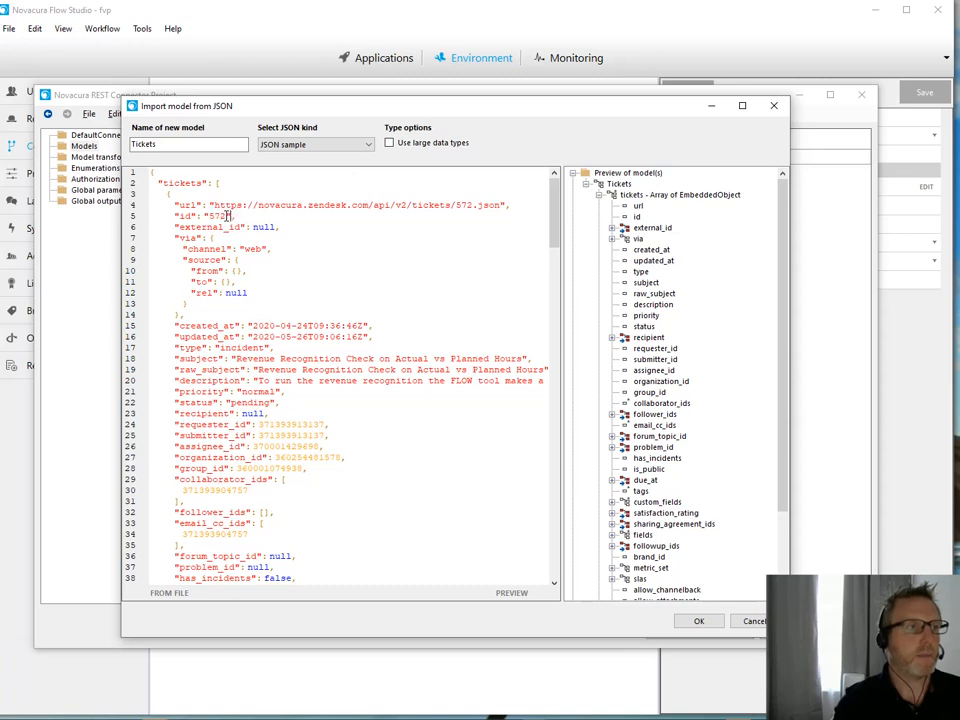
{"action": "left_click", "coordinate": [510, 593]}
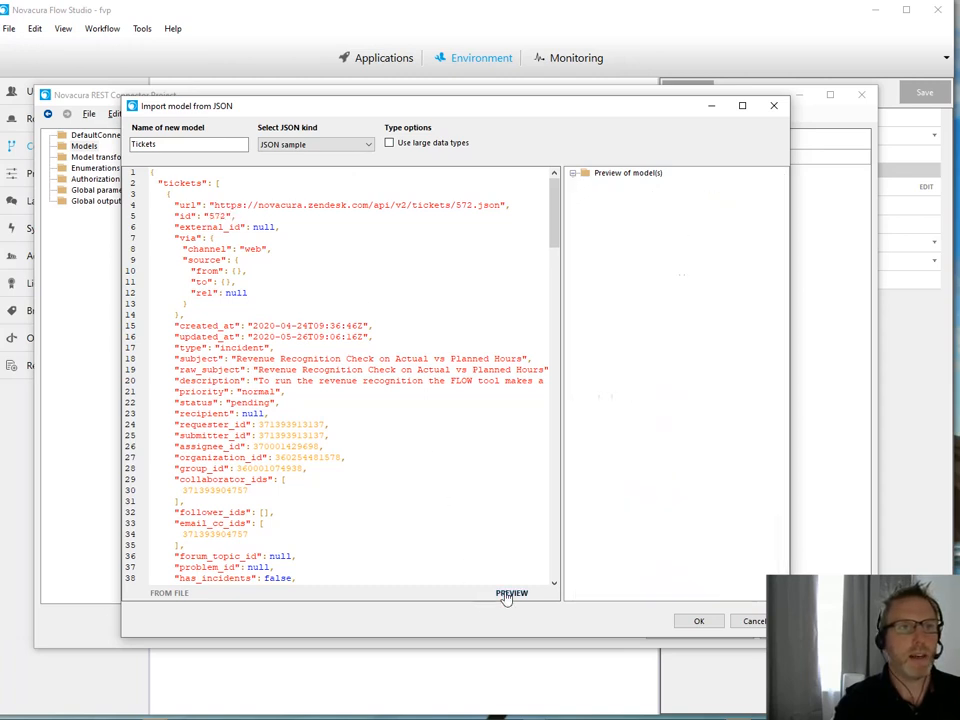
{"action": "left_click", "coordinate": [598, 194]}
{"action": "left_click", "coordinate": [637, 194]}
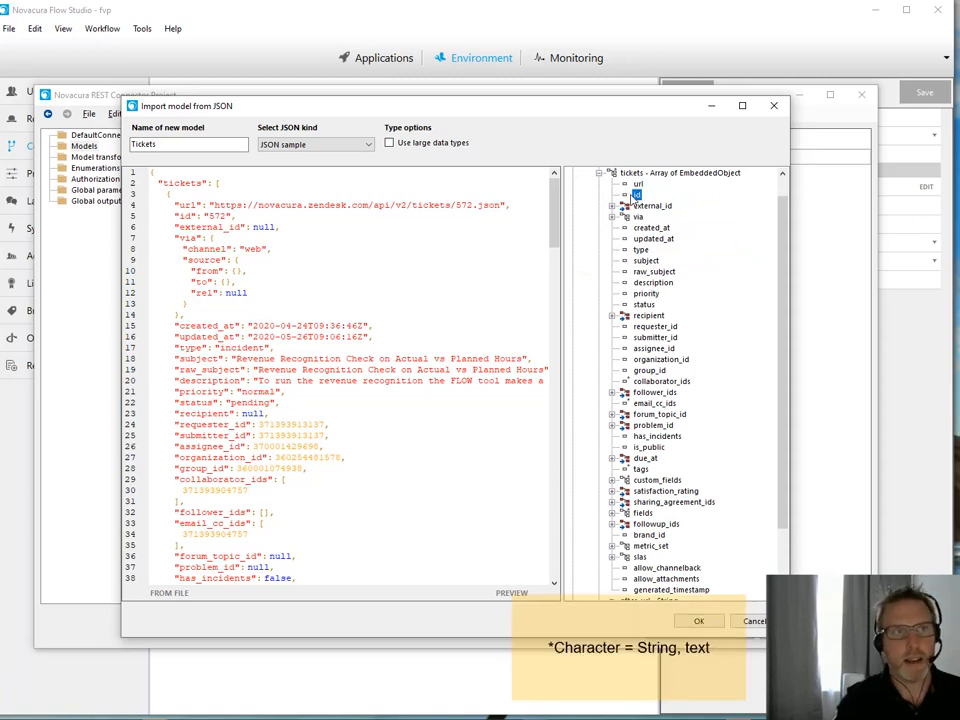
Step: Replace the null value of external_id with an empty string in the JSON sample, then refresh the preview and check that member
{"action": "left_click_drag", "start_coordinate": [596, 107], "coordinate": [618, 106]}
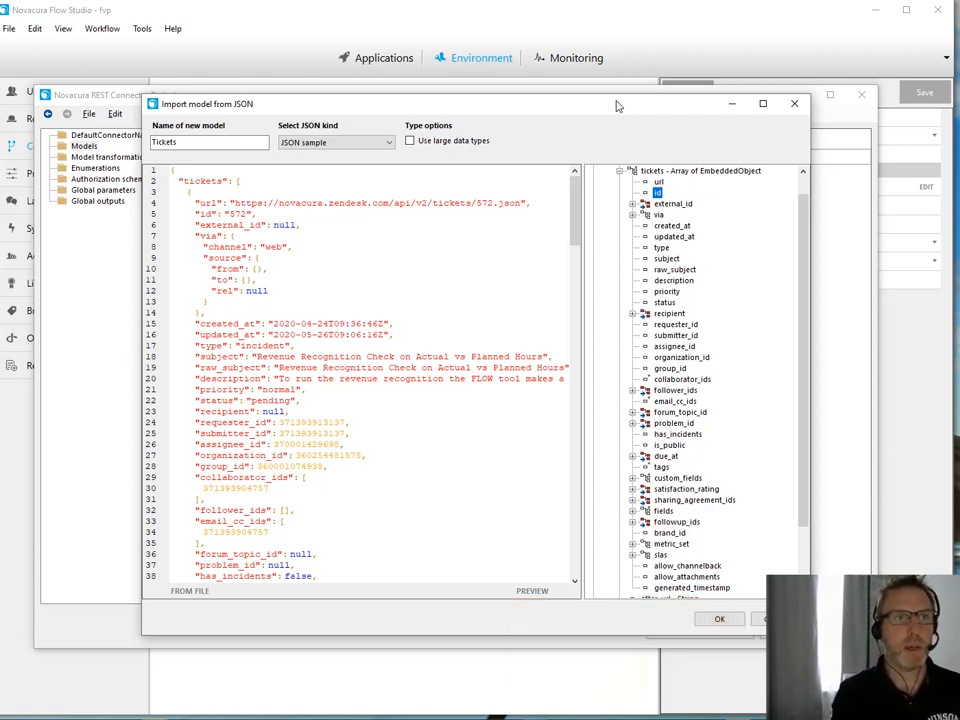
{"action": "left_click_drag", "start_coordinate": [618, 106], "coordinate": [637, 108]}
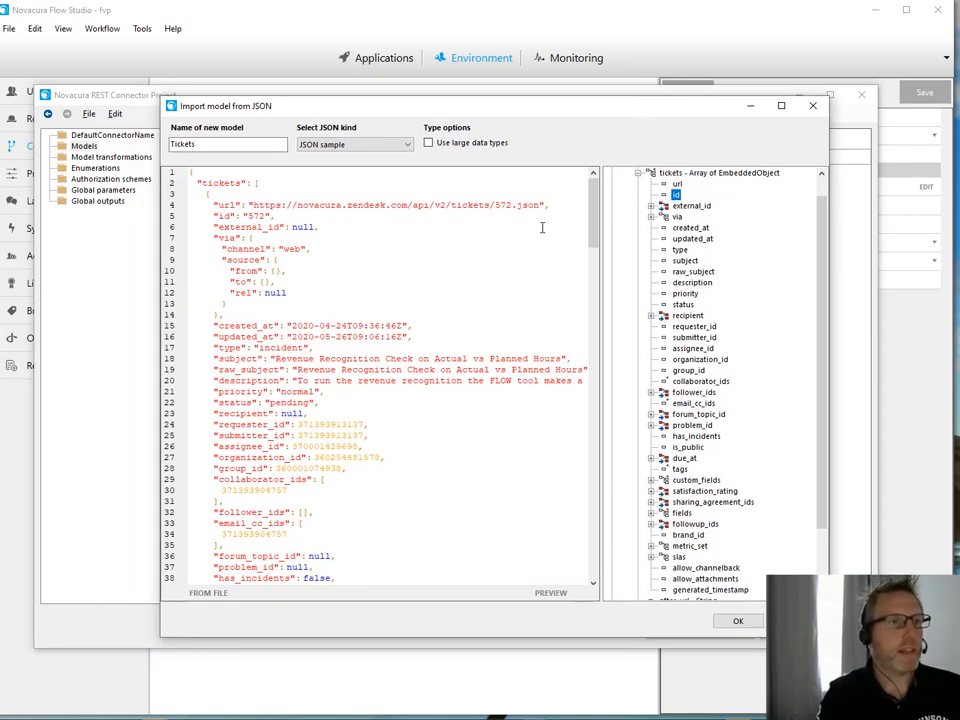
{"action": "left_click", "coordinate": [650, 206]}
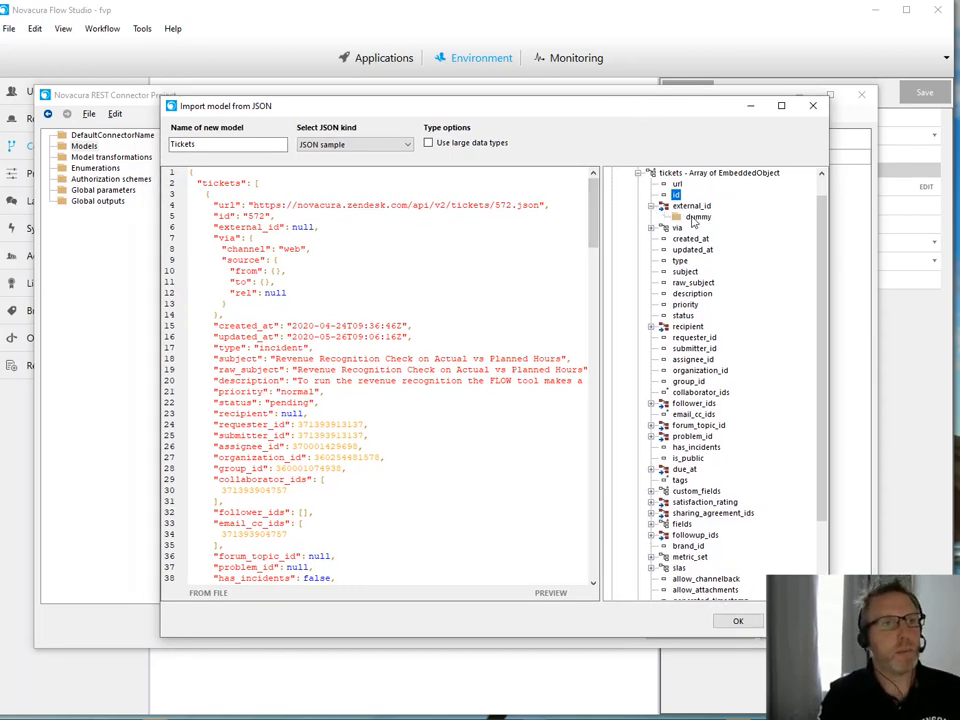
{"action": "double_click", "coordinate": [299, 227]}
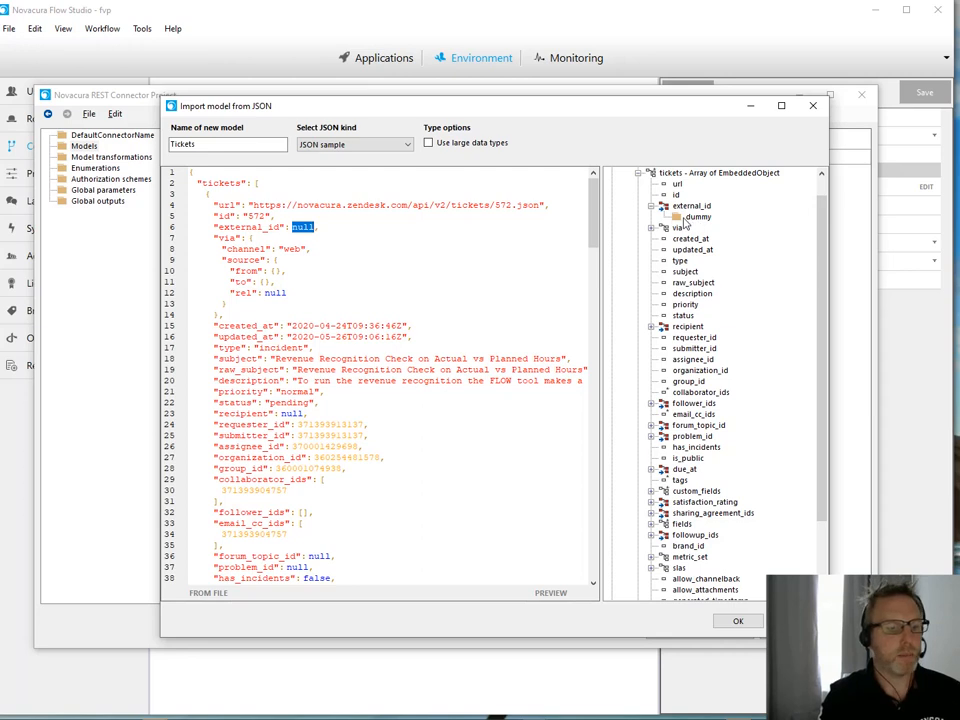
{"action": "type", "text": "\"\""}
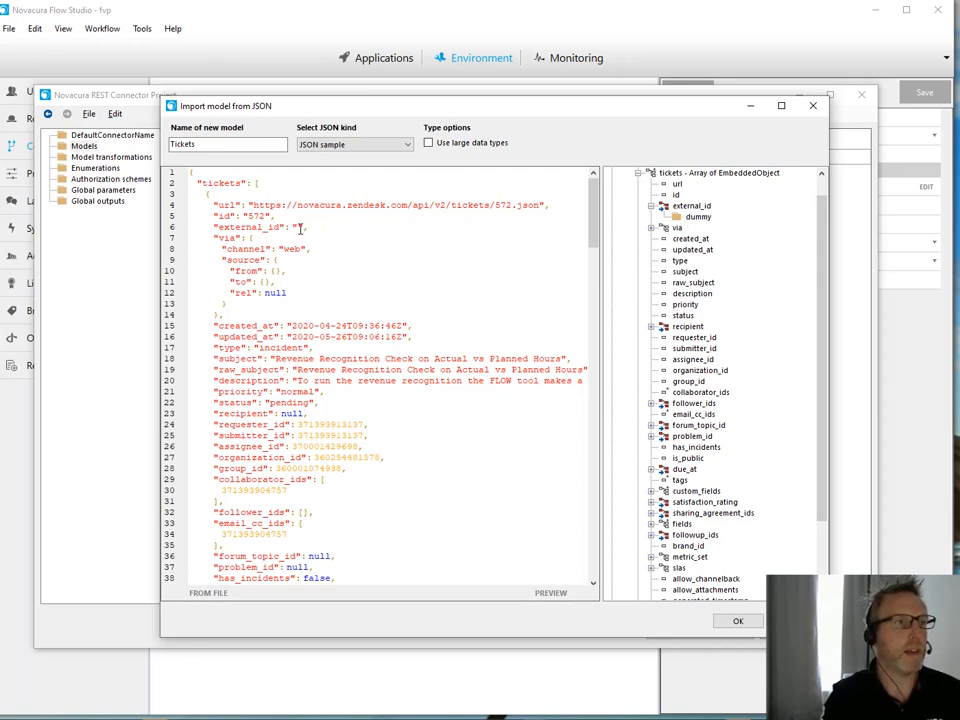
{"action": "left_click", "coordinate": [550, 592]}
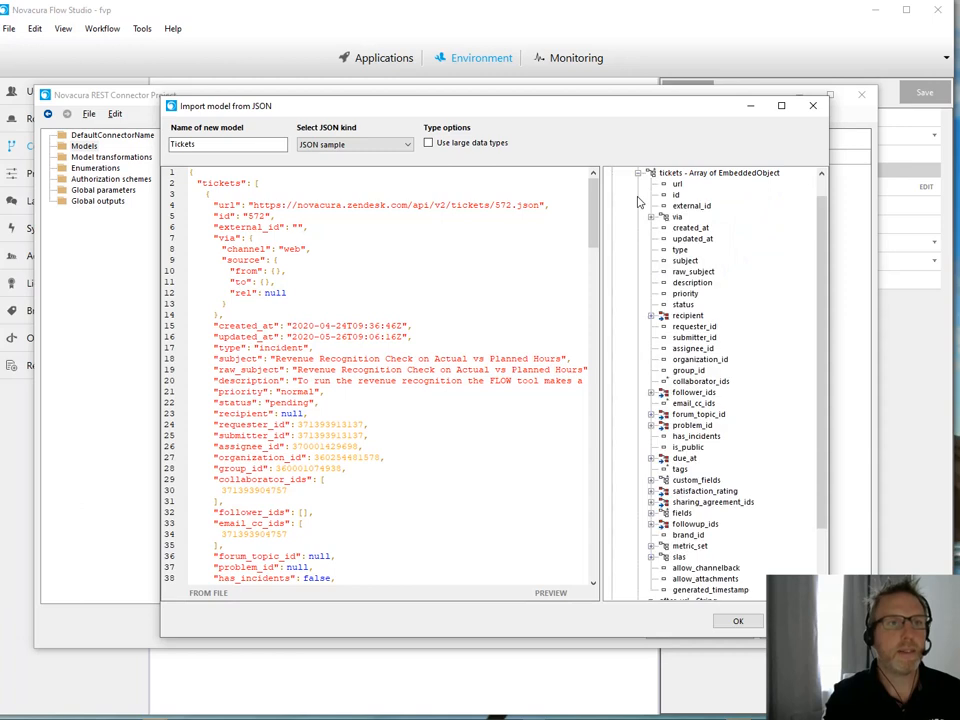
{"action": "left_click", "coordinate": [703, 206]}
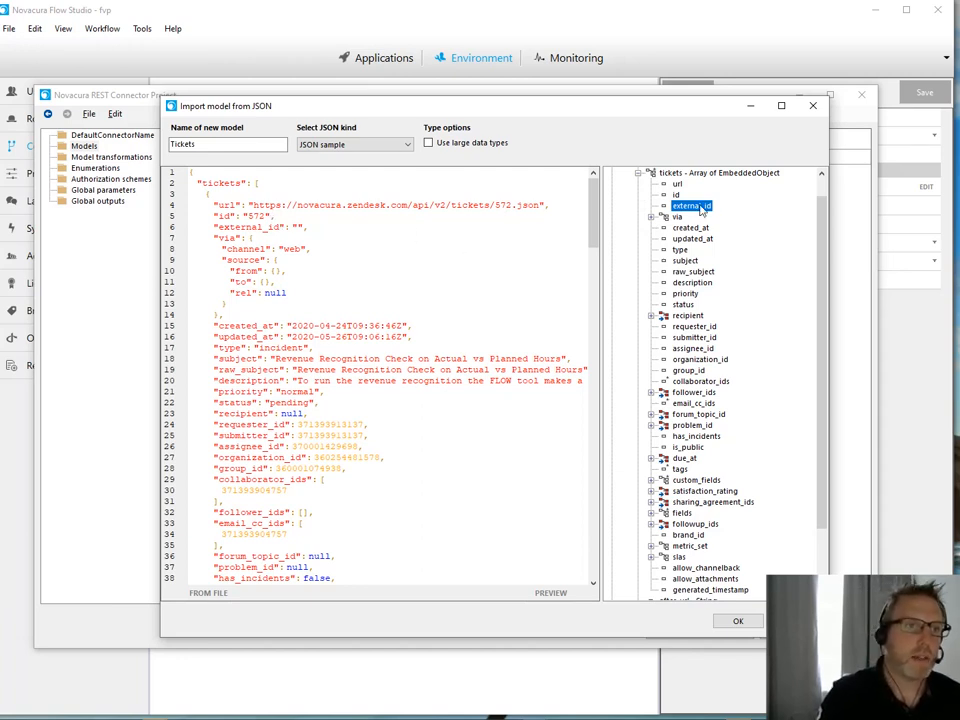
Step: Examine the via object in the JSON sample, including its channel and nested source with from, to and rel
{"action": "left_click", "coordinate": [295, 260]}
{"action": "left_click", "coordinate": [293, 269]}
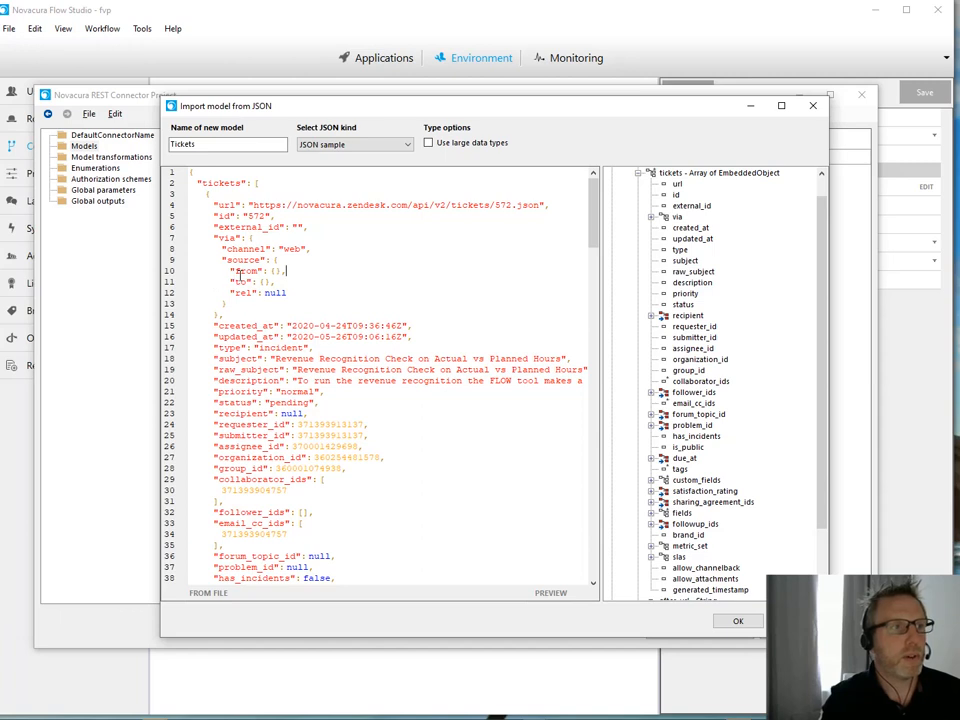
{"action": "left_click_drag", "start_coordinate": [212, 238], "coordinate": [325, 296]}
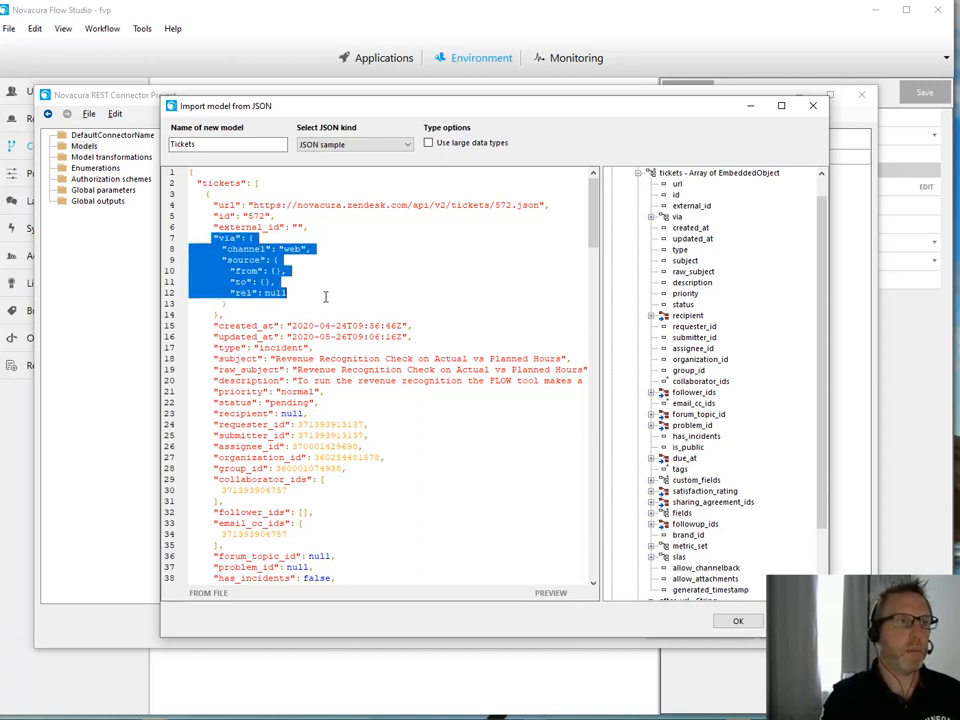
{"action": "left_click", "coordinate": [300, 251]}
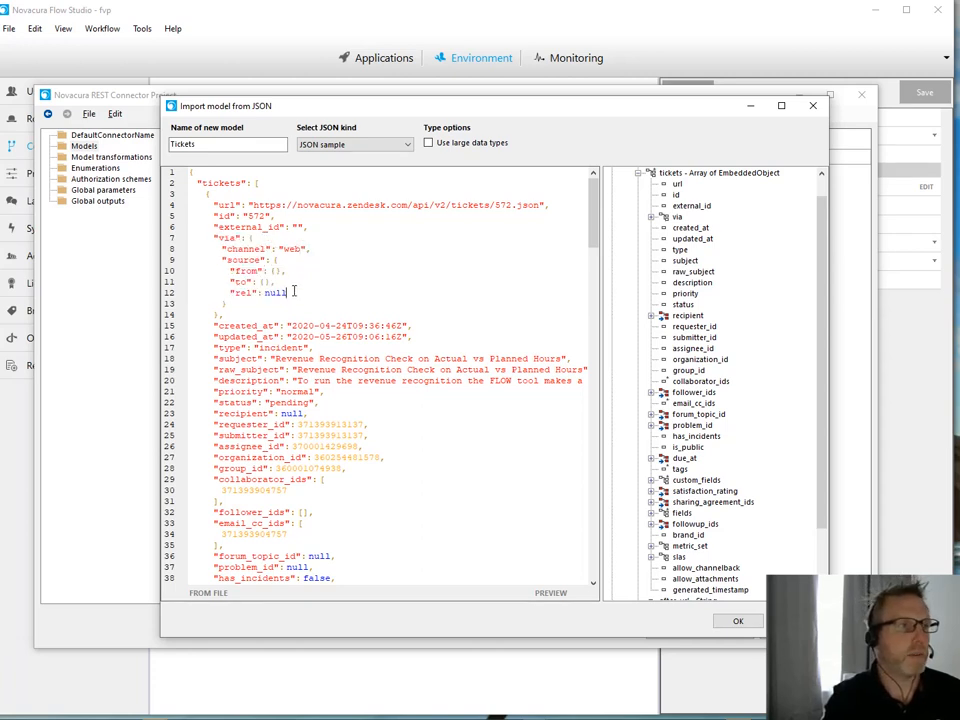
Step: Remove the nested source object from via in the JSON sample, then refresh the model preview and check via's remaining channel member
{"action": "left_click_drag", "start_coordinate": [293, 291], "coordinate": [313, 249]}
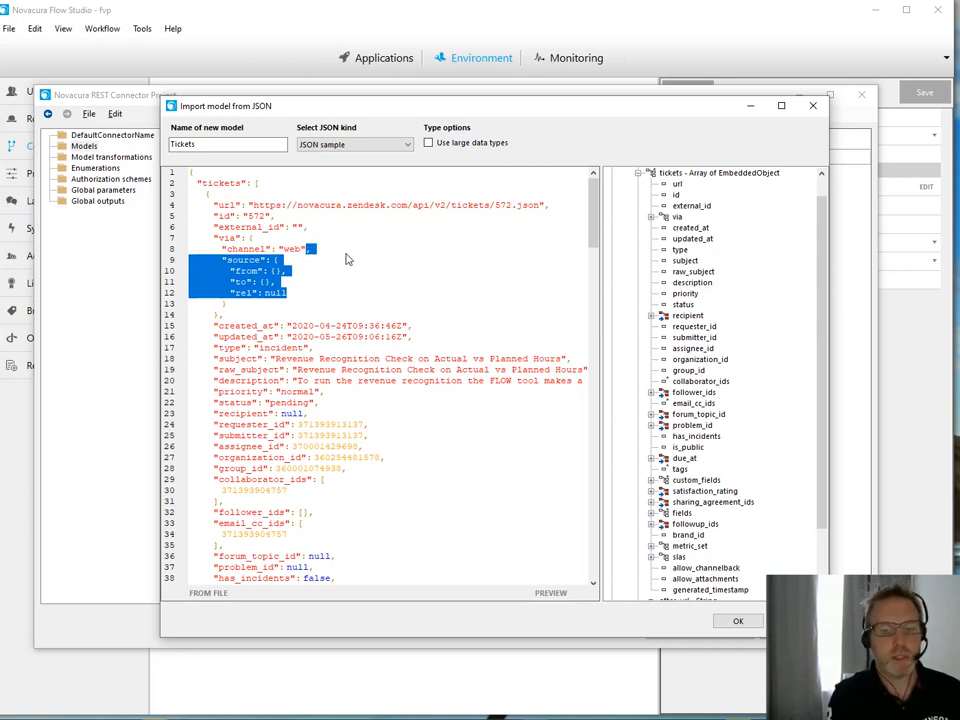
{"action": "key", "text": "BackSpace"}
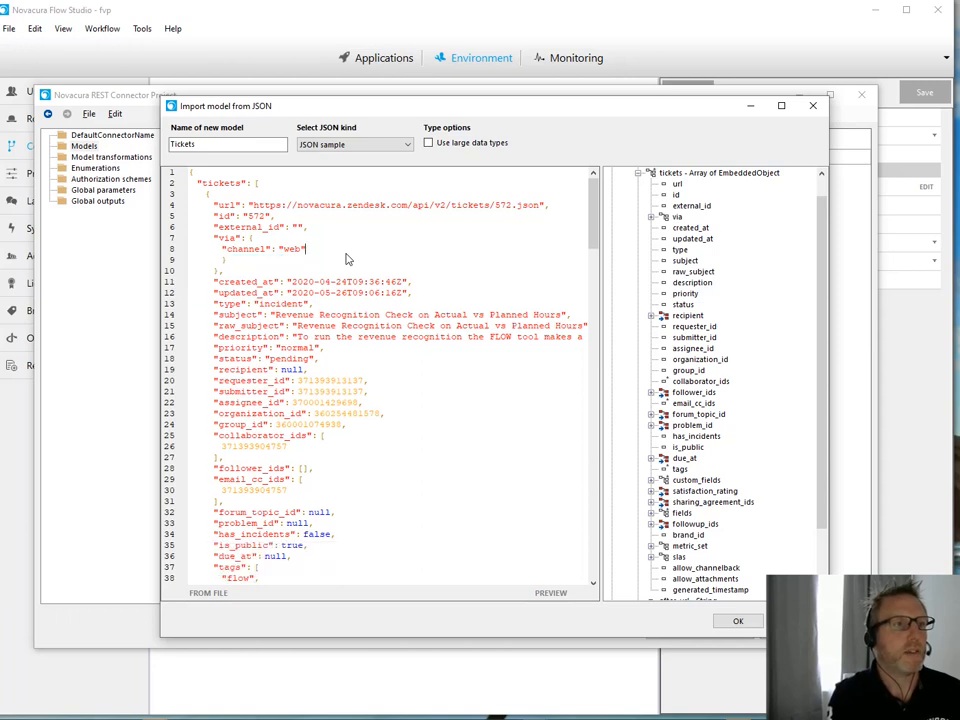
{"action": "left_click", "coordinate": [551, 593]}
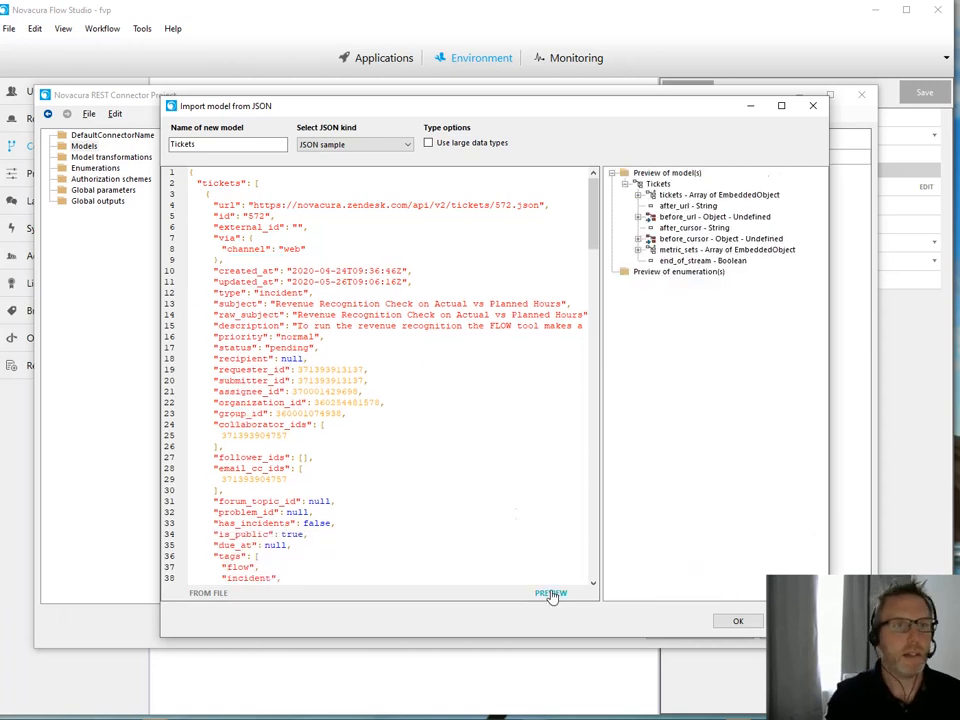
{"action": "left_click", "coordinate": [638, 195]}
{"action": "left_click", "coordinate": [651, 217]}
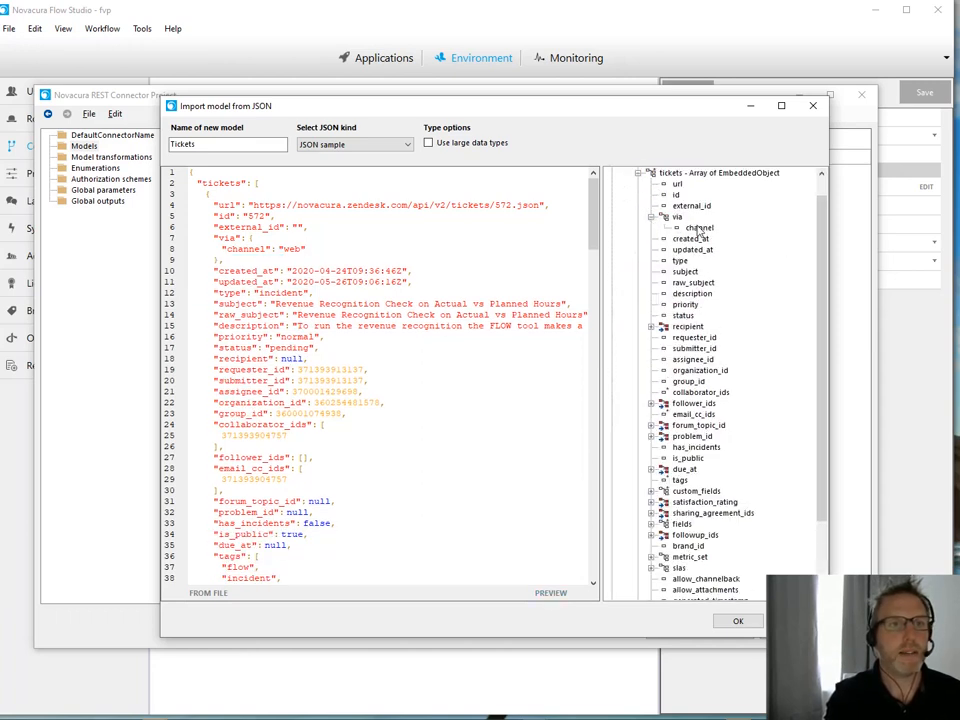
{"action": "left_click", "coordinate": [676, 218]}
{"action": "left_click", "coordinate": [682, 228]}
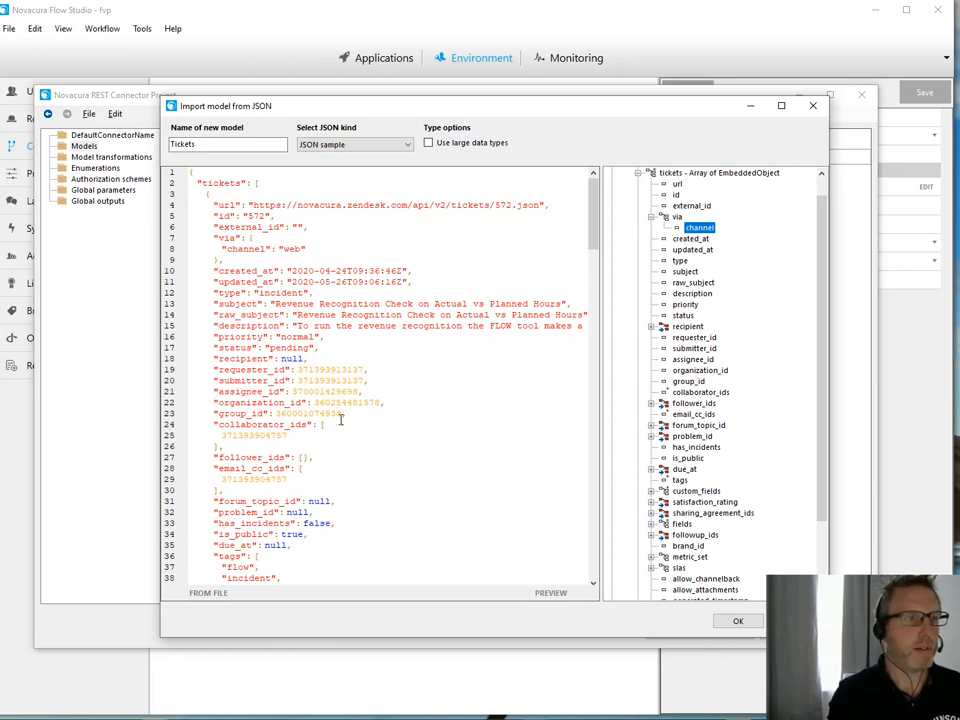
Step: Delete the null recipient line and the raw_subject line from the JSON sample
{"action": "left_click_drag", "start_coordinate": [309, 358], "coordinate": [138, 355]}
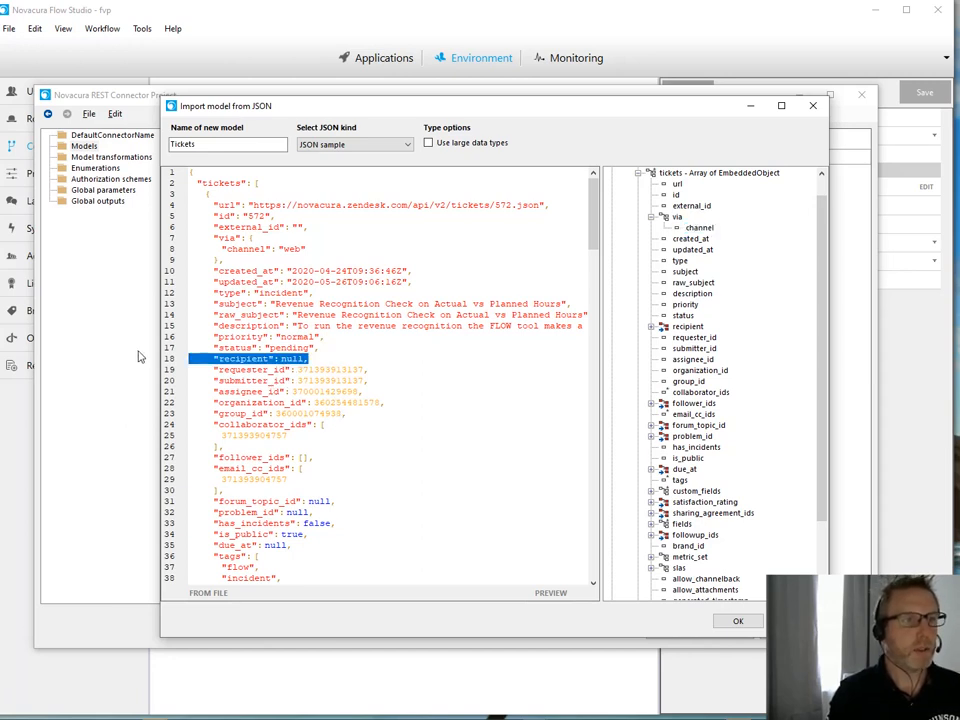
{"action": "key", "text": "BackSpace"}
{"action": "key", "text": "BackSpace"}
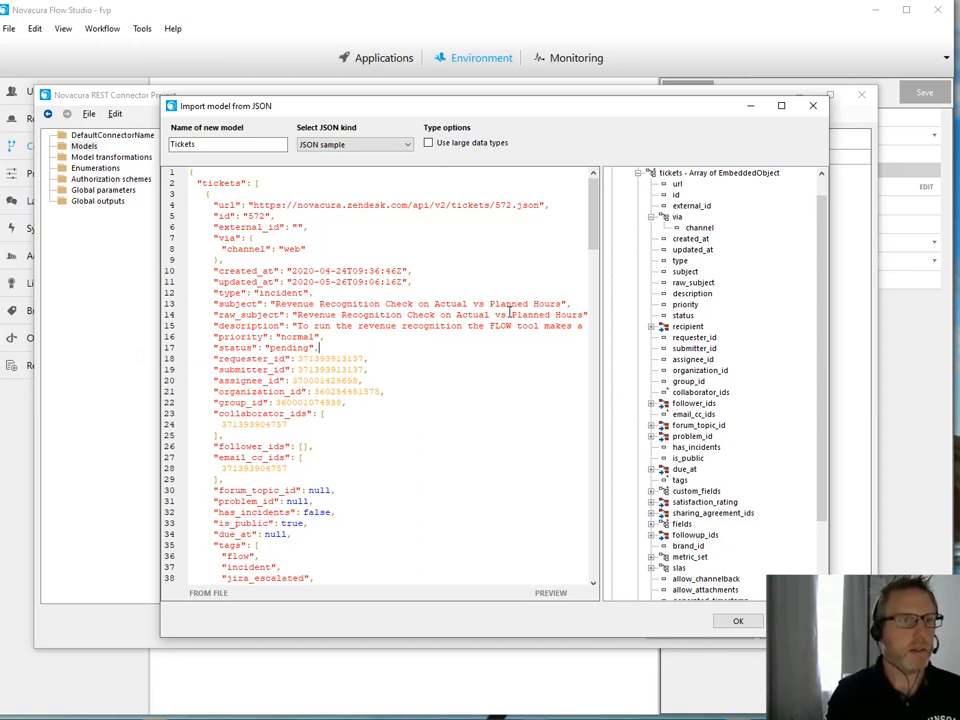
{"action": "triple_click", "coordinate": [207, 315]}
{"action": "key", "text": "BackSpace"}
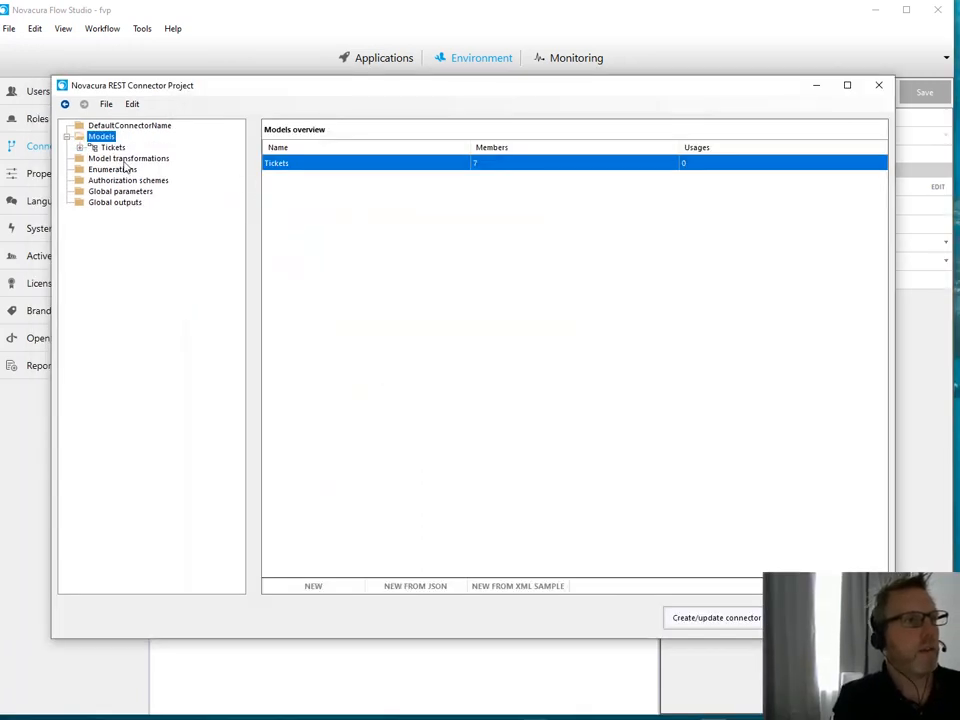
Step: Expand the imported Tickets model and check the members of its tickets array
{"action": "left_click", "coordinate": [79, 147]}
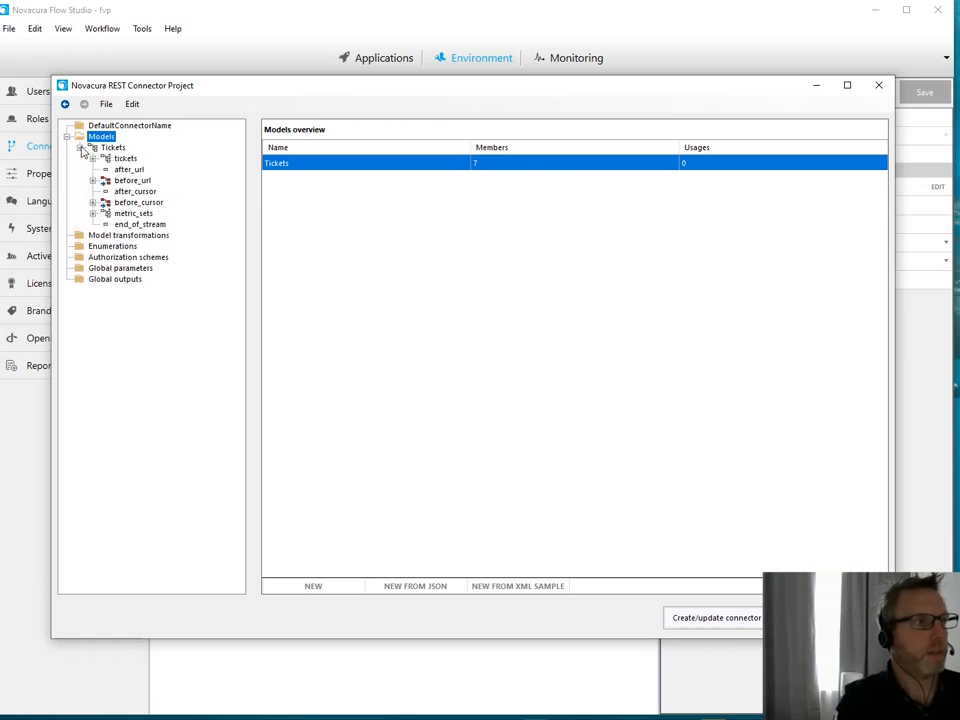
{"action": "left_click", "coordinate": [93, 159]}
{"action": "left_click", "coordinate": [93, 159]}
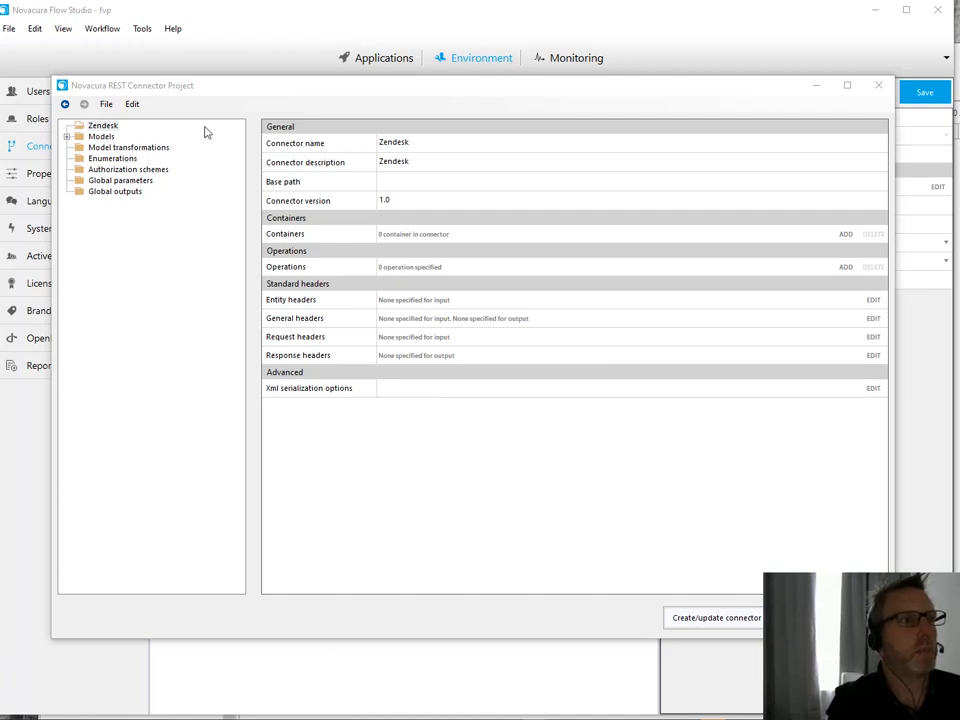
Step: Create a container named V2 with the description V2 under the Zendesk connector
{"action": "left_click", "coordinate": [94, 127]}
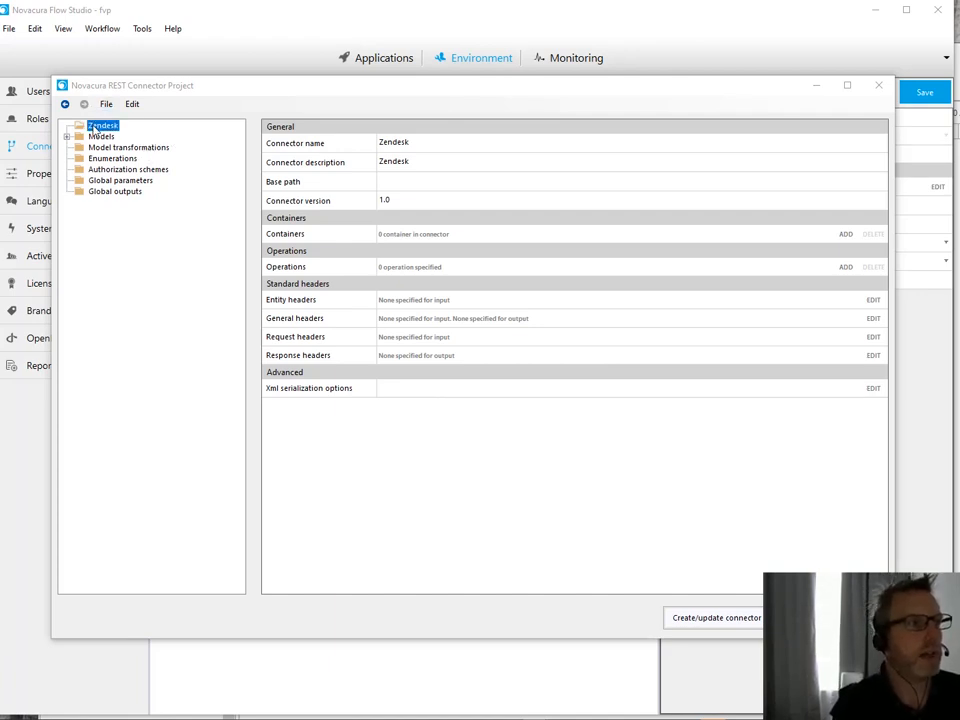
{"action": "right_click", "coordinate": [98, 128]}
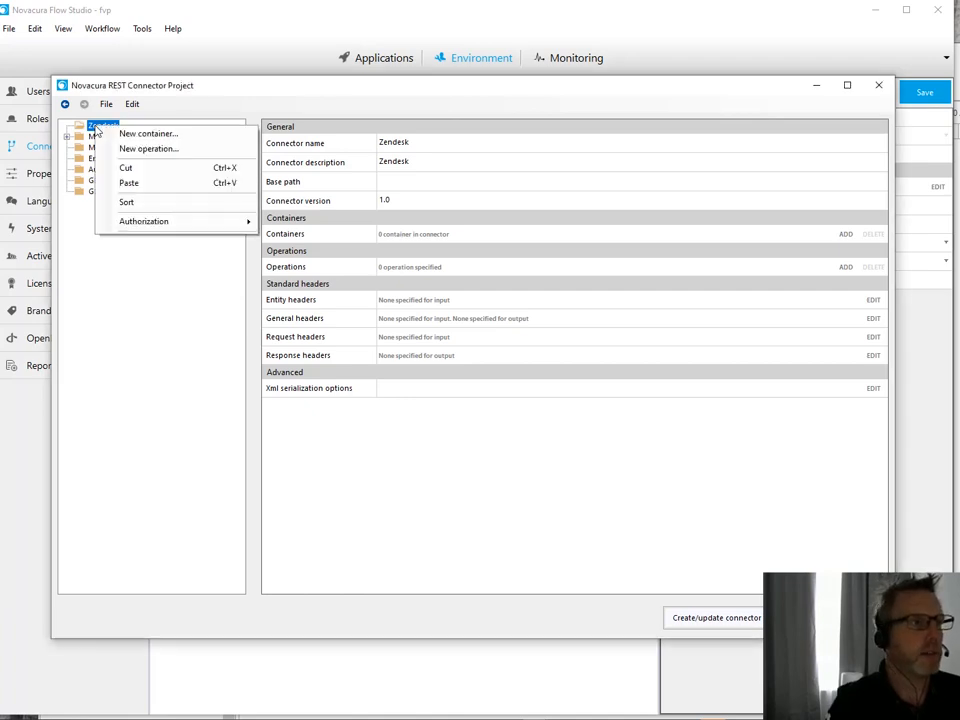
{"action": "left_click", "coordinate": [126, 134]}
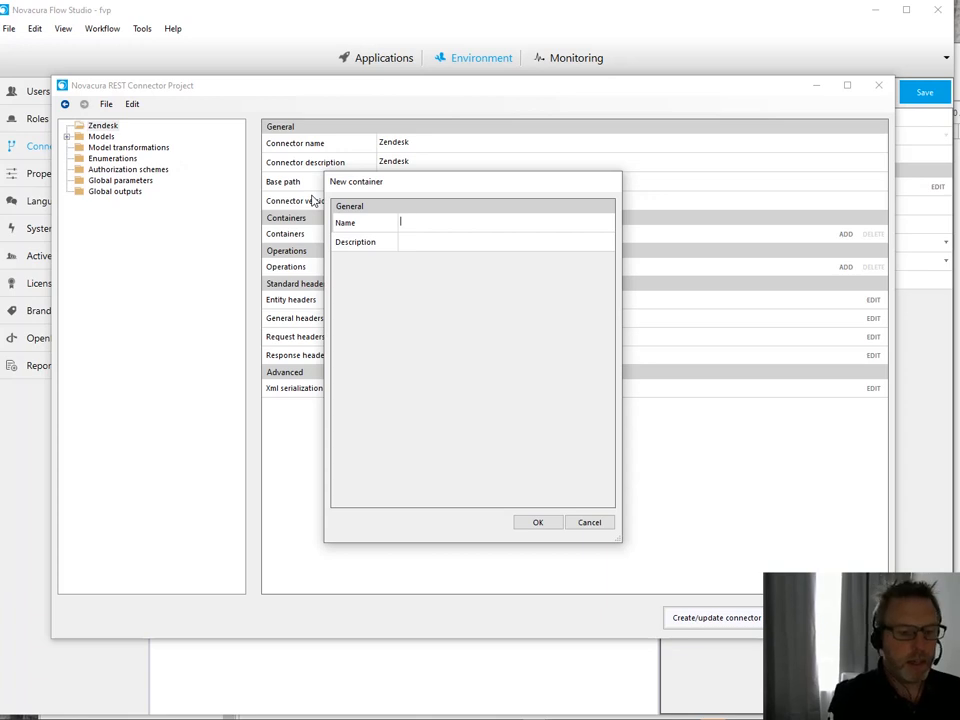
{"action": "key", "text": "Tab"}
{"action": "type", "text": "V"}
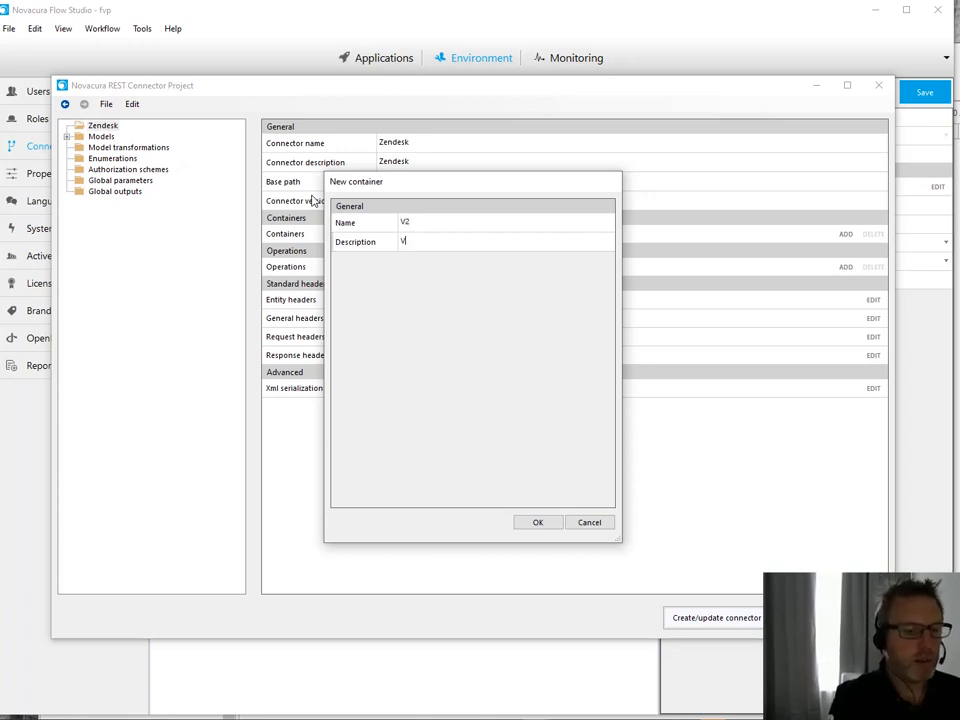
{"action": "type", "text": "2"}
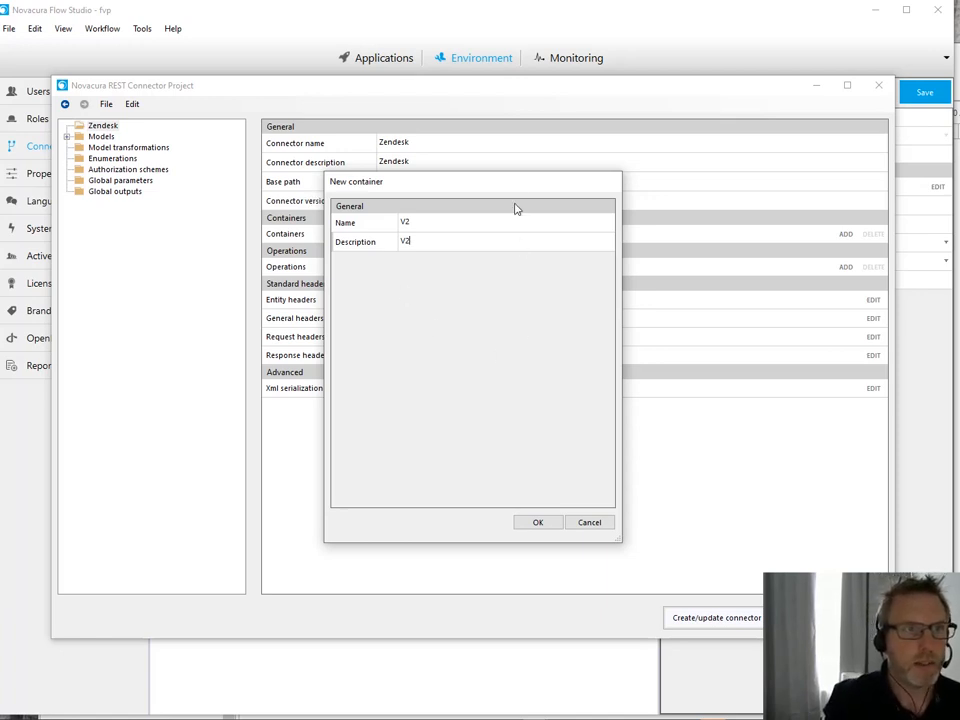
{"action": "left_click_drag", "start_coordinate": [500, 183], "coordinate": [526, 177]}
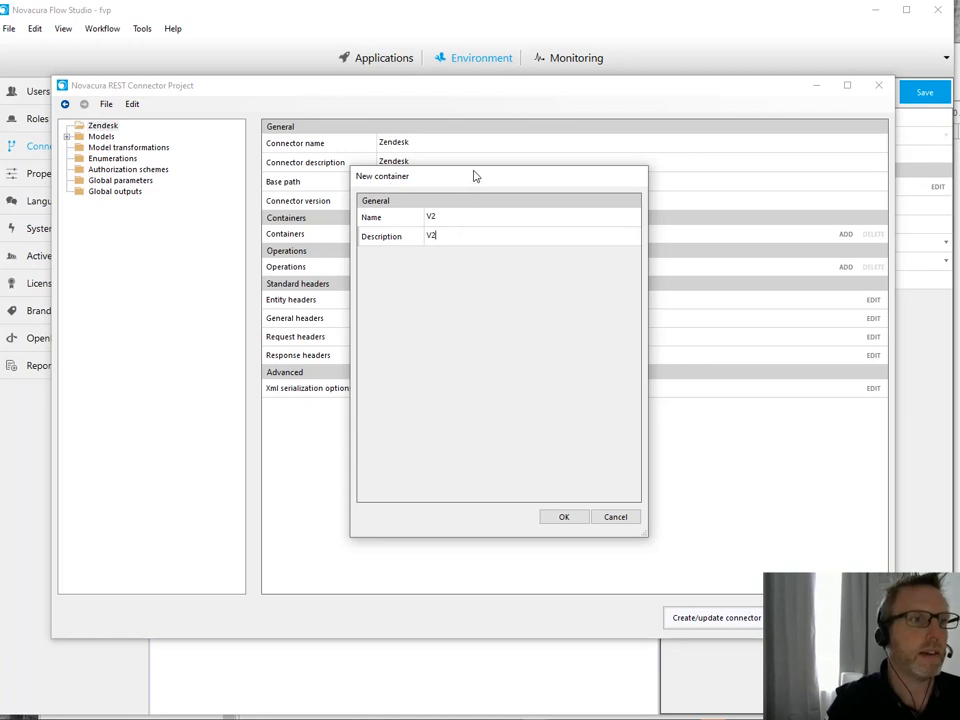
{"action": "left_click", "coordinate": [564, 517]}
Step: Set the V2 container's path to v2/ and compare it with the List Tickets request URL in Postman
{"action": "left_click", "coordinate": [399, 181]}
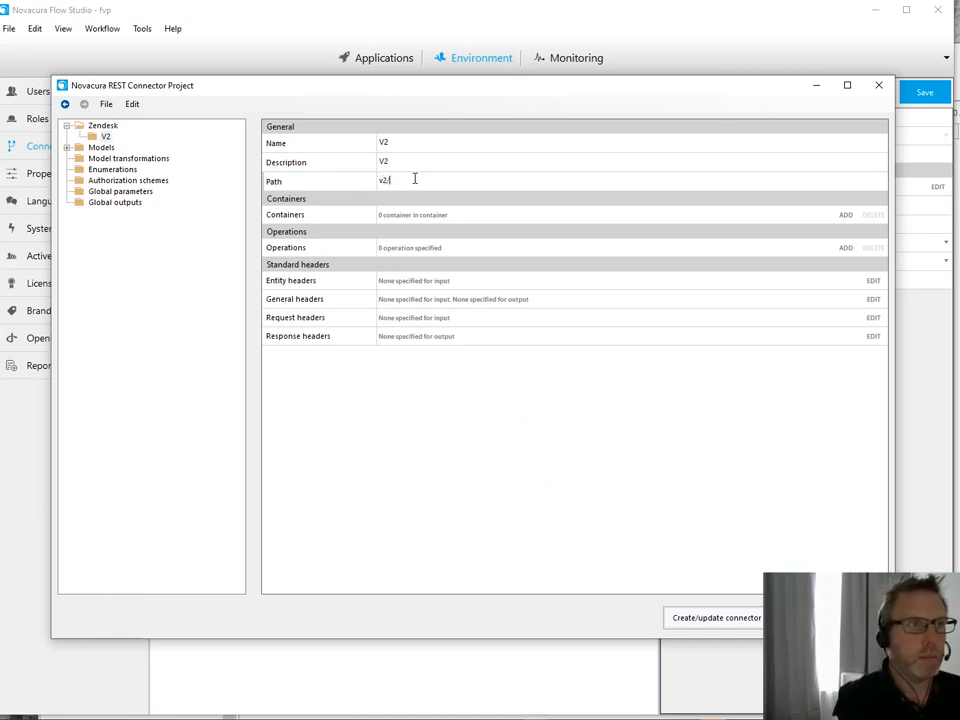
{"action": "left_click", "coordinate": [405, 718]}
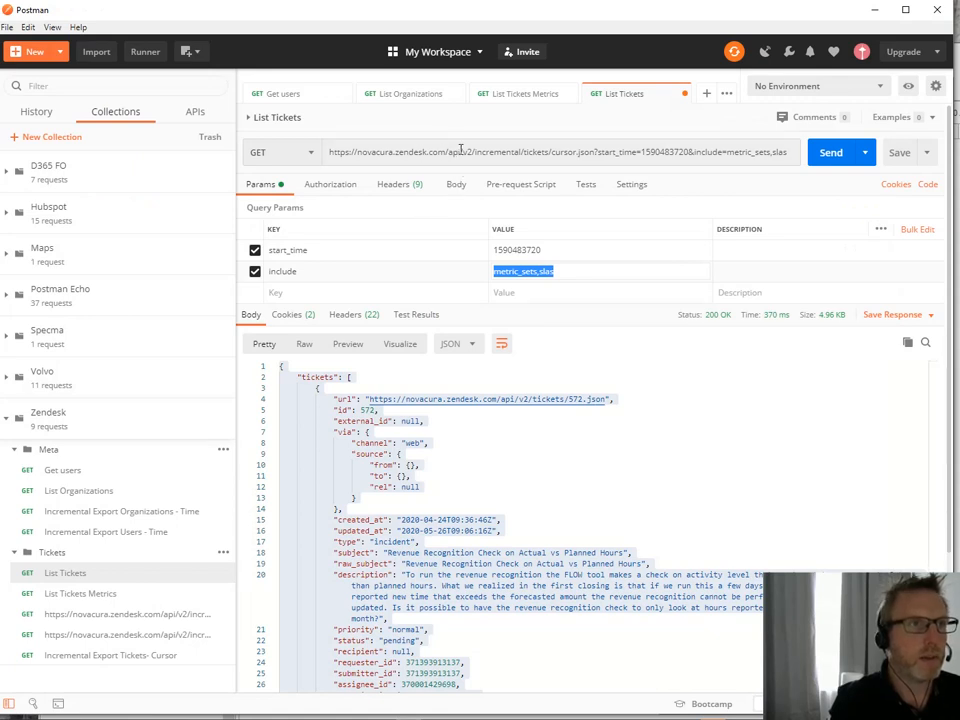
{"action": "left_click", "coordinate": [874, 9]}
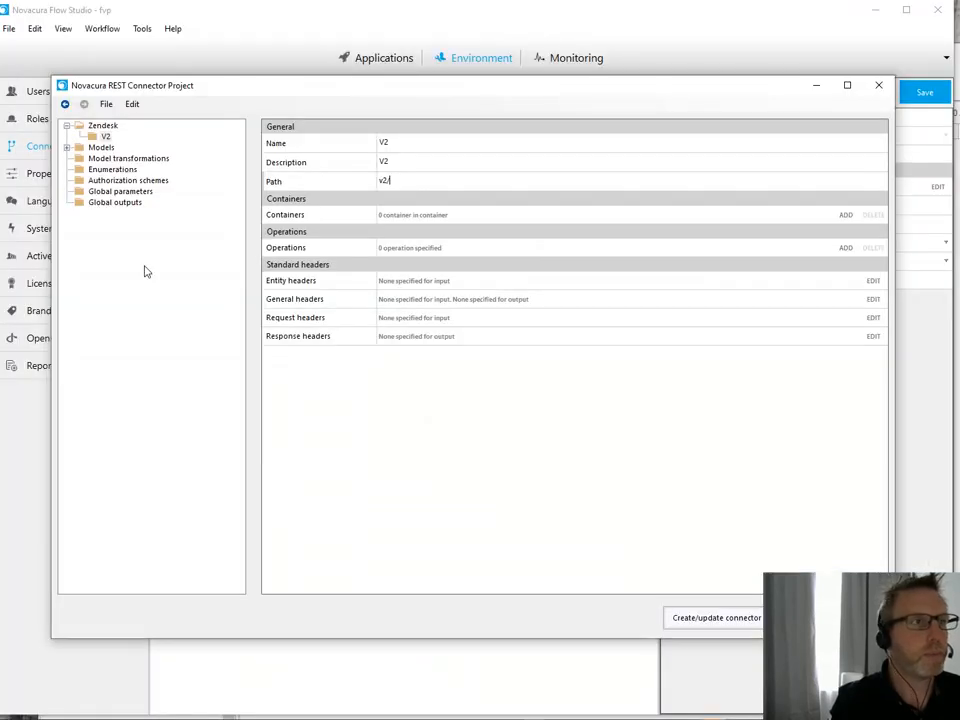
Step: Create a container named Tickets with the description Tickets inside the V2 container
{"action": "left_click", "coordinate": [105, 136]}
{"action": "right_click", "coordinate": [104, 138]}
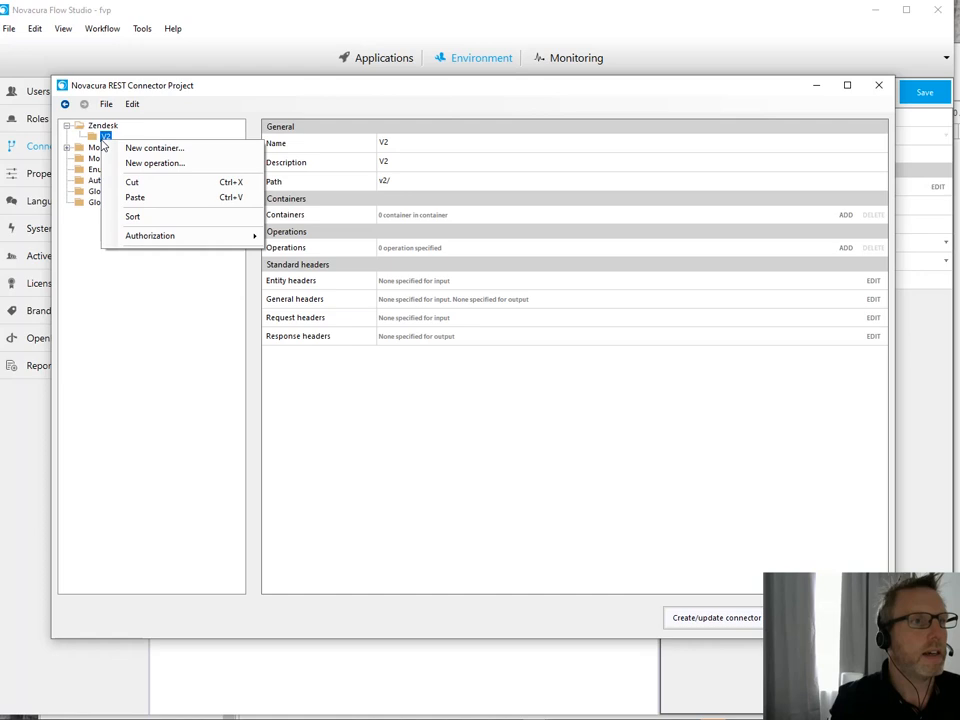
{"action": "left_click", "coordinate": [172, 149]}
{"action": "type", "text": "Tickets"}
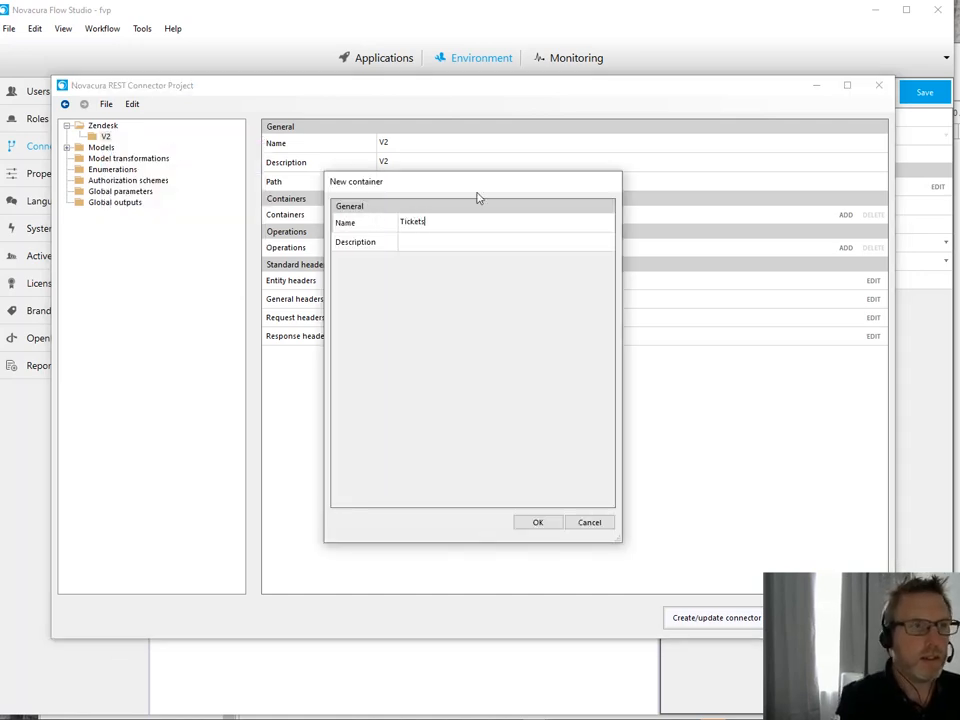
{"action": "key", "text": "Tab"}
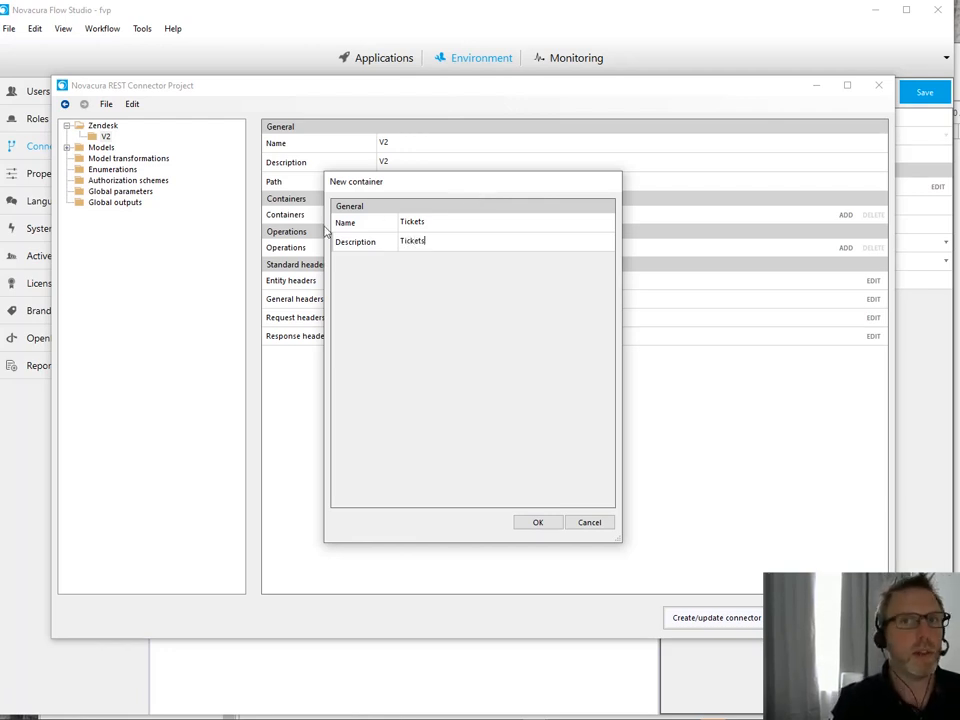
{"action": "left_click", "coordinate": [536, 523]}
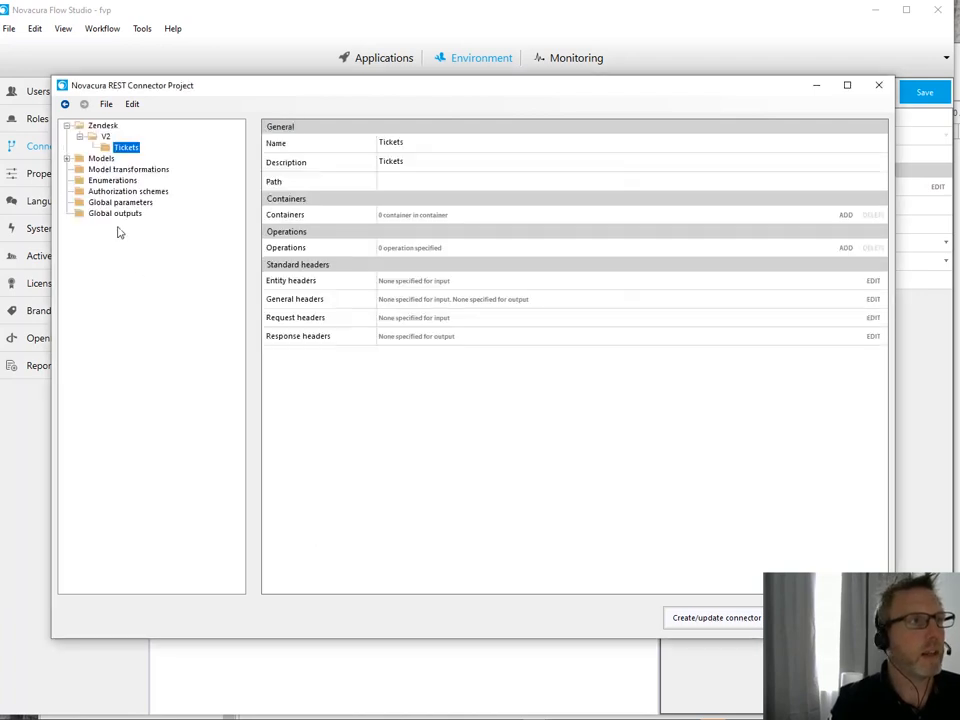
Step: Start a new operation in the Tickets container with the identifier TicketsIncremental_Cursor
{"action": "right_click", "coordinate": [122, 148]}
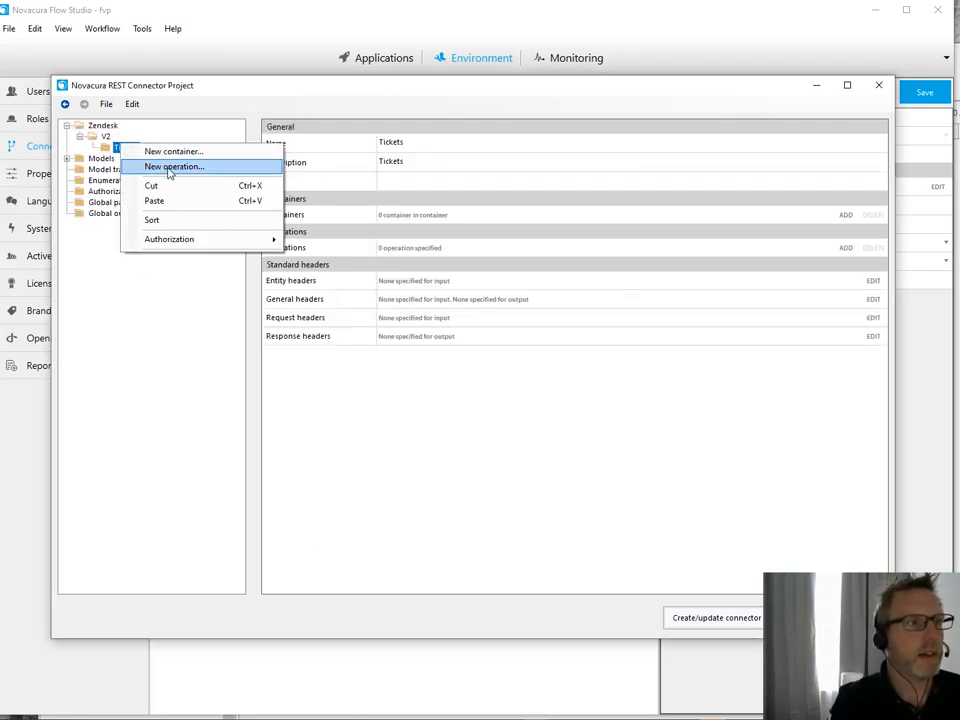
{"action": "left_click", "coordinate": [171, 167]}
{"action": "left_click", "coordinate": [478, 221]}
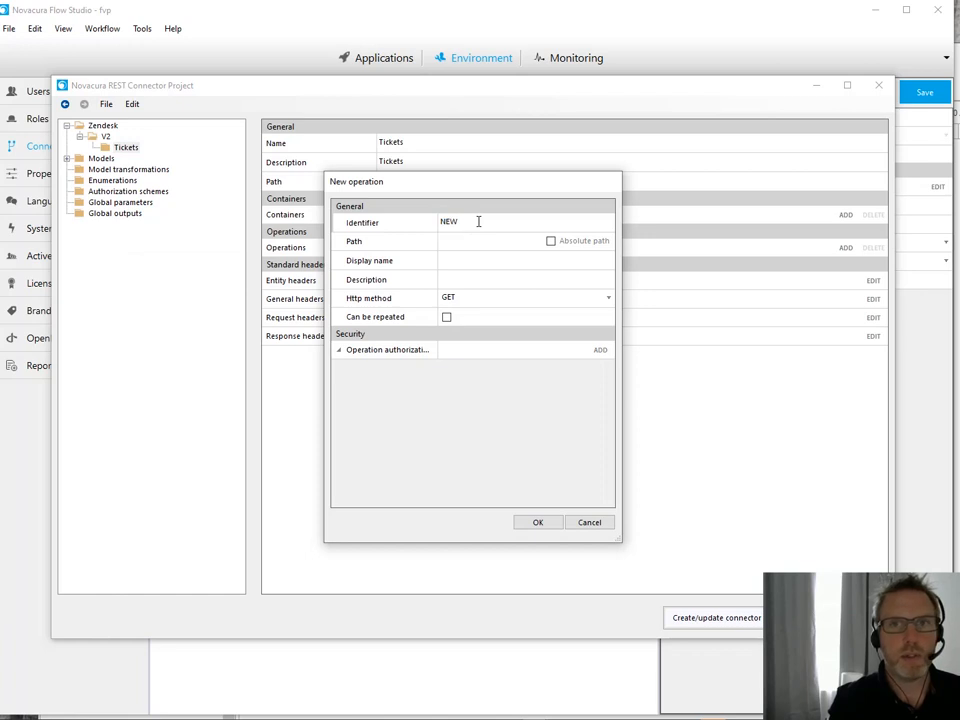
{"action": "left_click_drag", "start_coordinate": [478, 221], "coordinate": [426, 221]}
{"action": "type", "text": "Tic"}
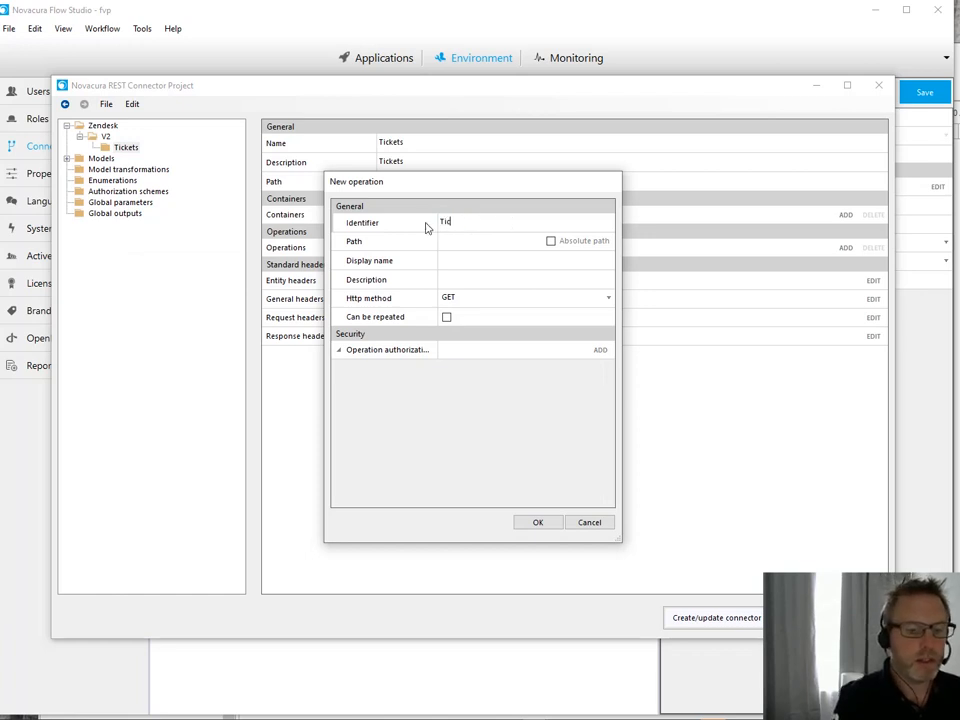
{"action": "type", "text": "ketsIn"}
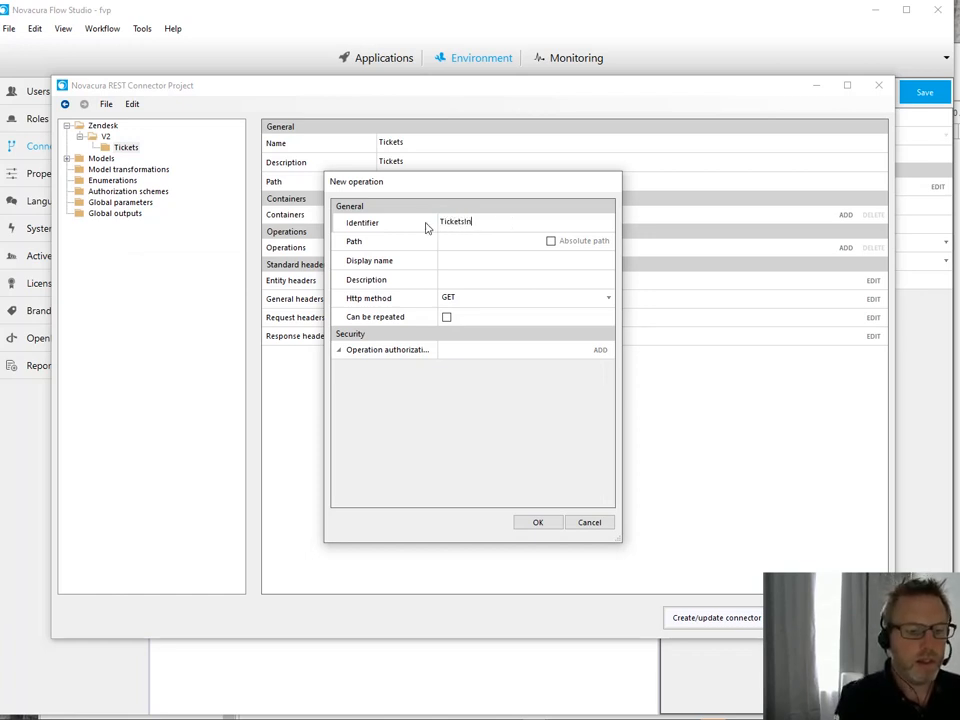
{"action": "type", "text": "cremental_"}
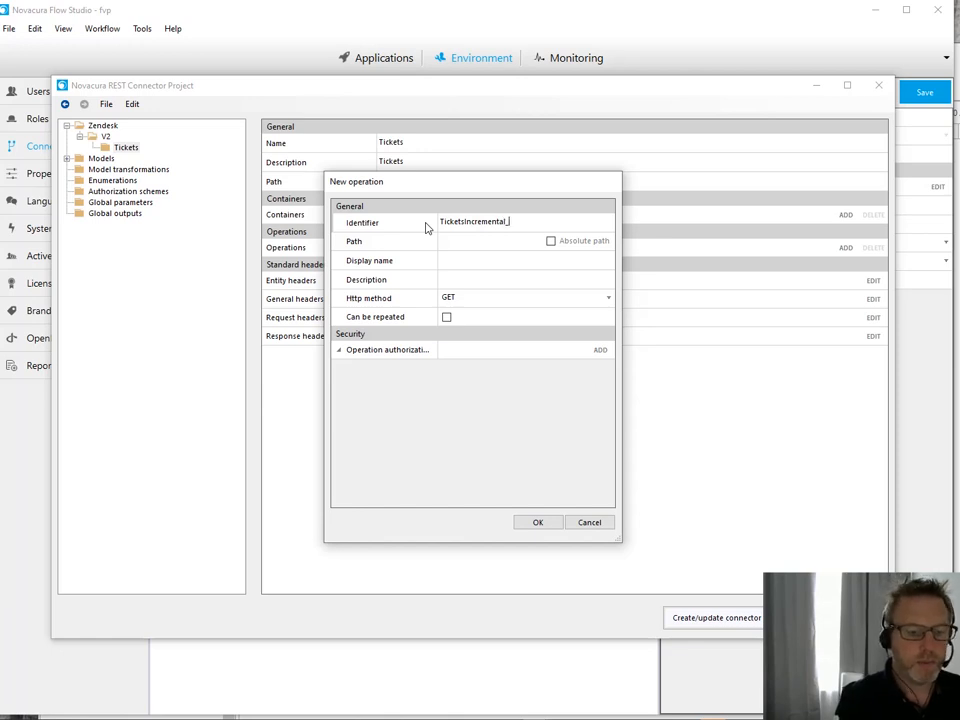
{"action": "type", "text": "Cursor"}
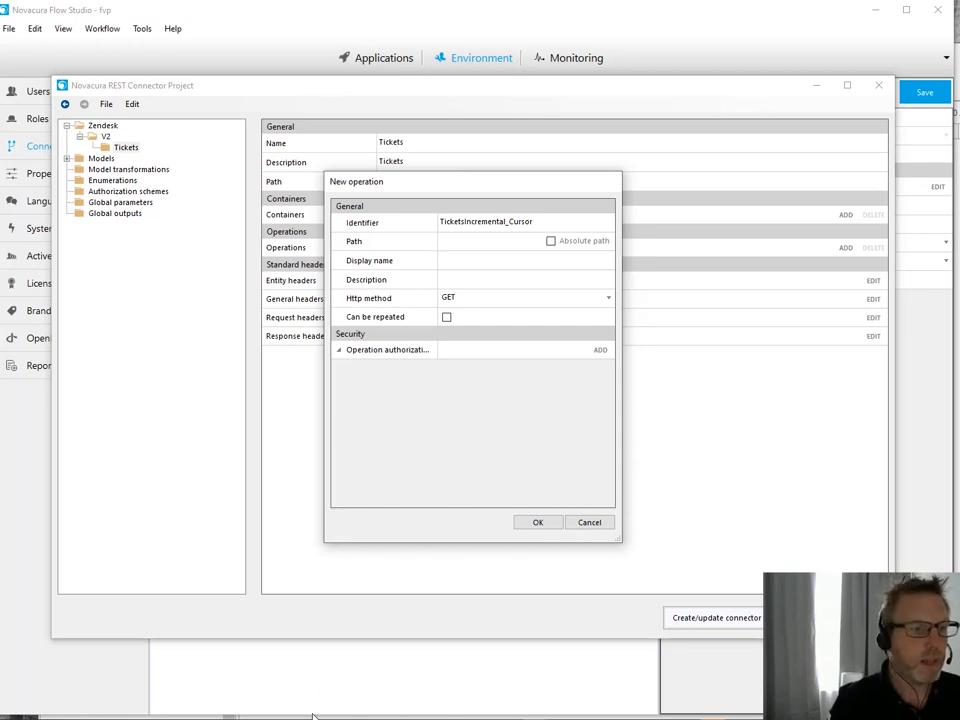
Step: Switch to Postman and copy the path incremental/tickets/cursor.json from the List Tickets request URL
{"action": "left_click", "coordinate": [408, 718]}
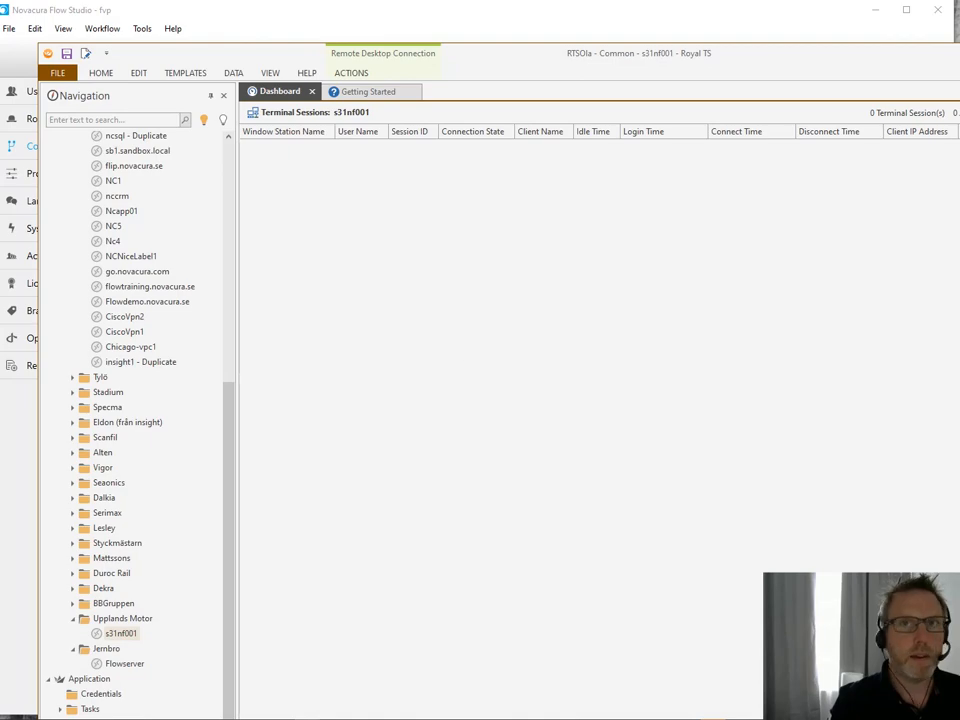
{"action": "left_click", "coordinate": [408, 718]}
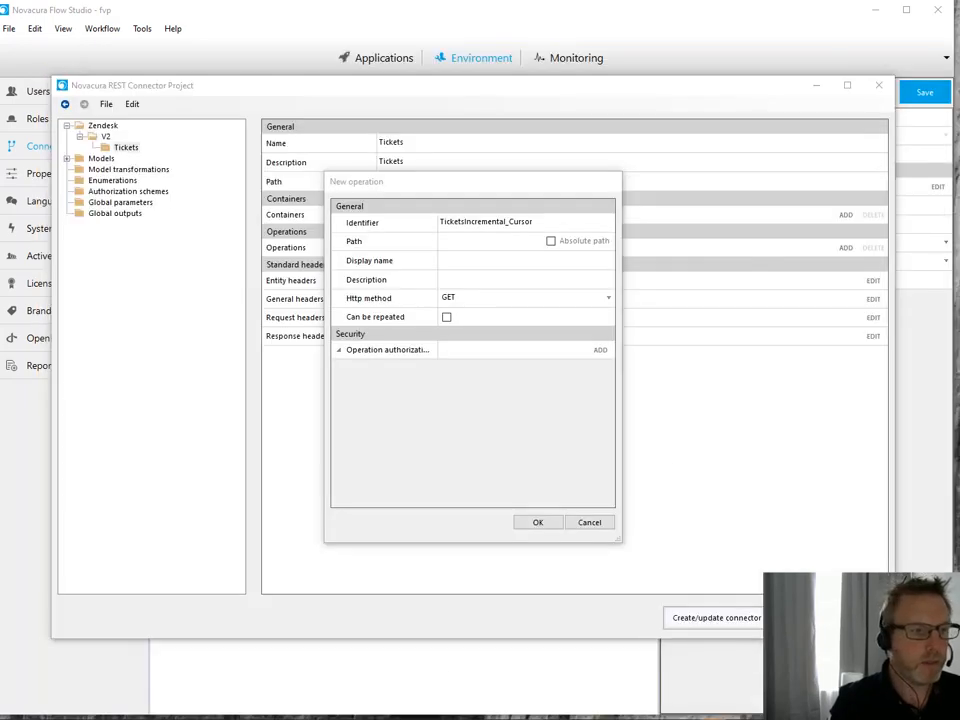
{"action": "left_click", "coordinate": [450, 718]}
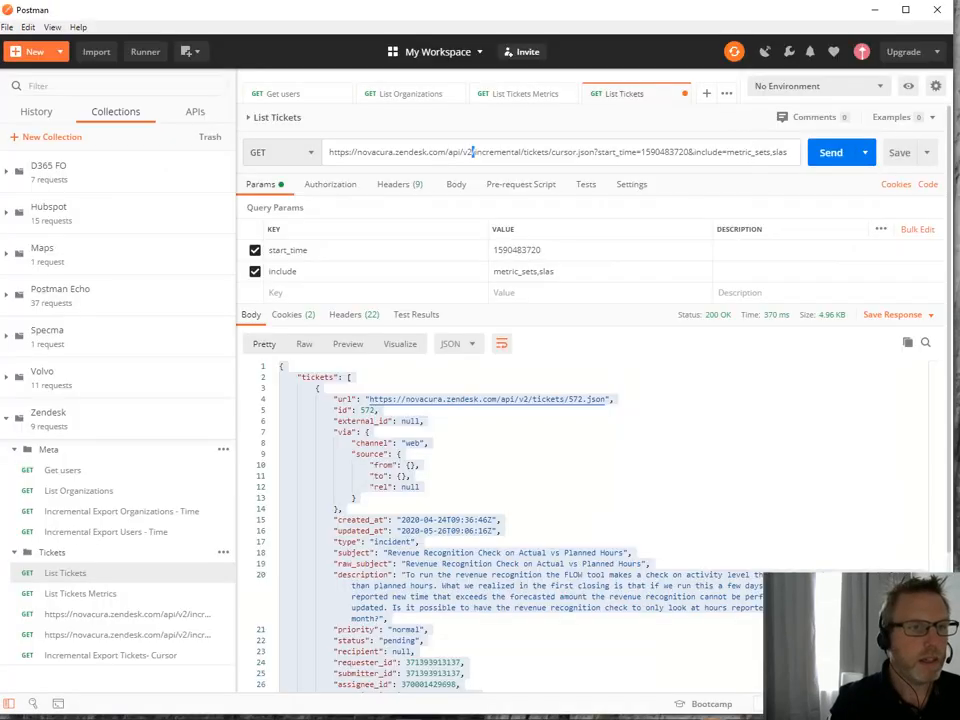
{"action": "left_click", "coordinate": [477, 152]}
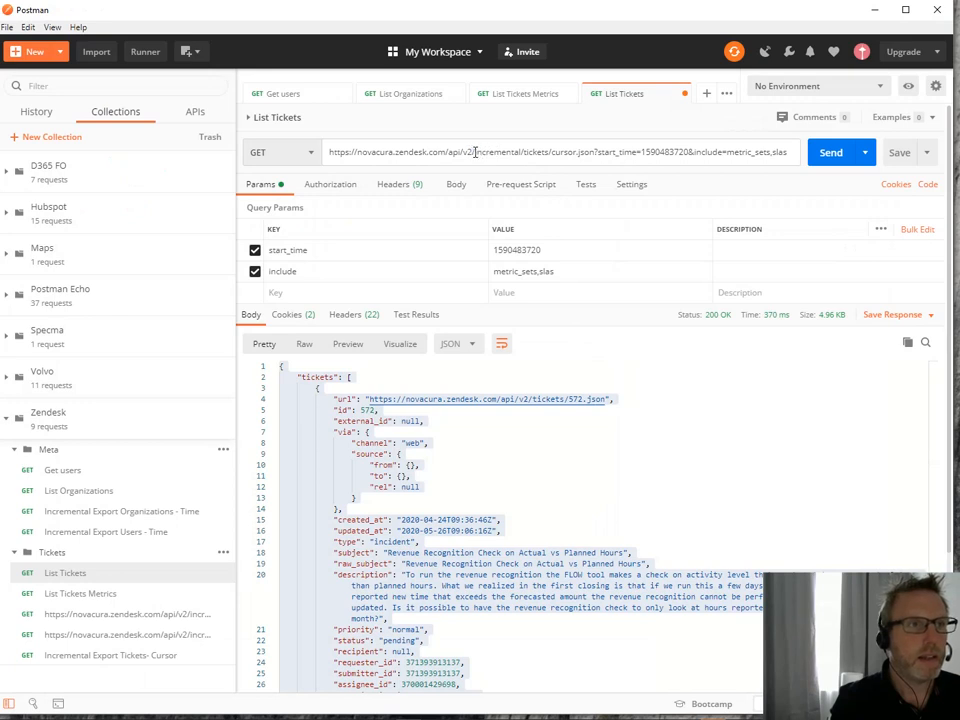
{"action": "left_click_drag", "start_coordinate": [475, 152], "coordinate": [514, 152]}
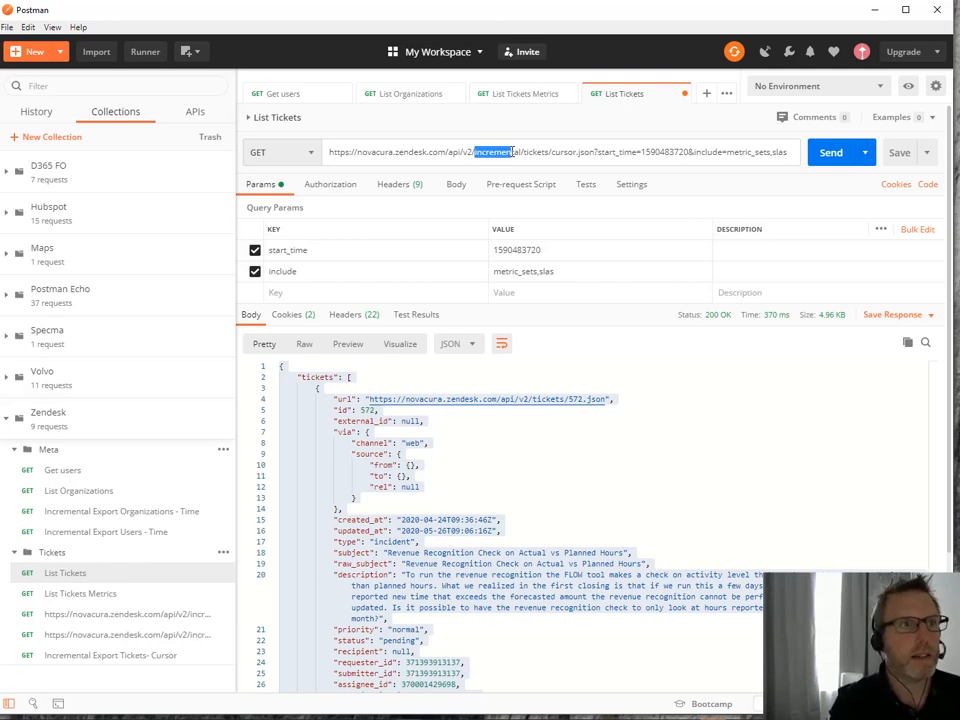
{"action": "left_click_drag", "start_coordinate": [513, 152], "coordinate": [599, 152]}
{"action": "key", "text": "ctrl+c"}
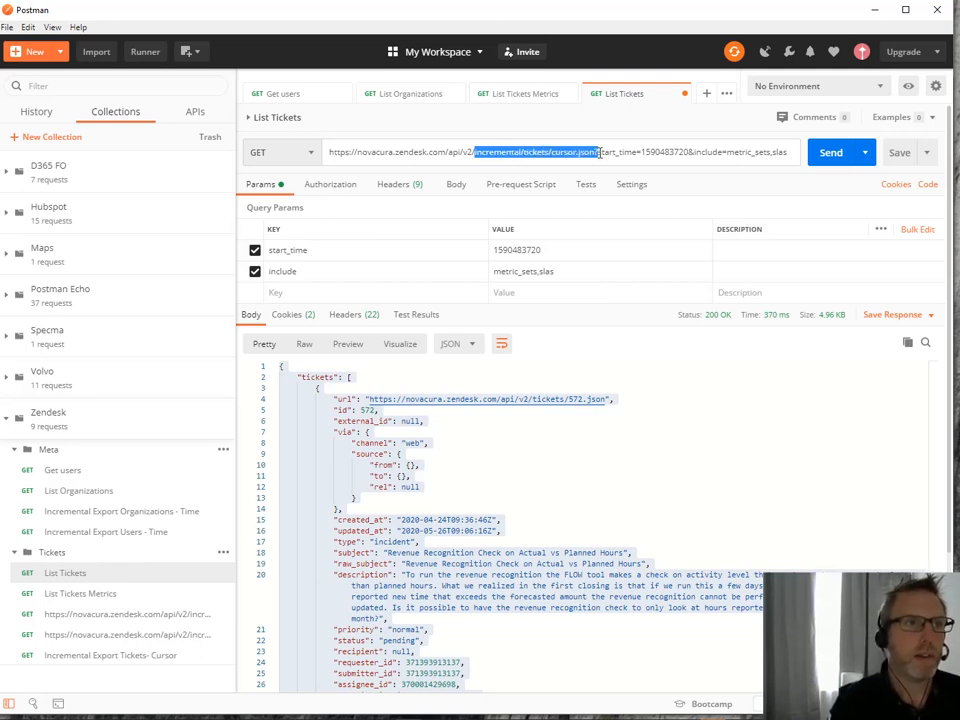
Step: Switch to Novacura Flow Studio and set the operation's path to incremental/tickets/cursor.json? and its display name and description to TicketsIncremental_Cursor
{"action": "left_click", "coordinate": [864, 19]}
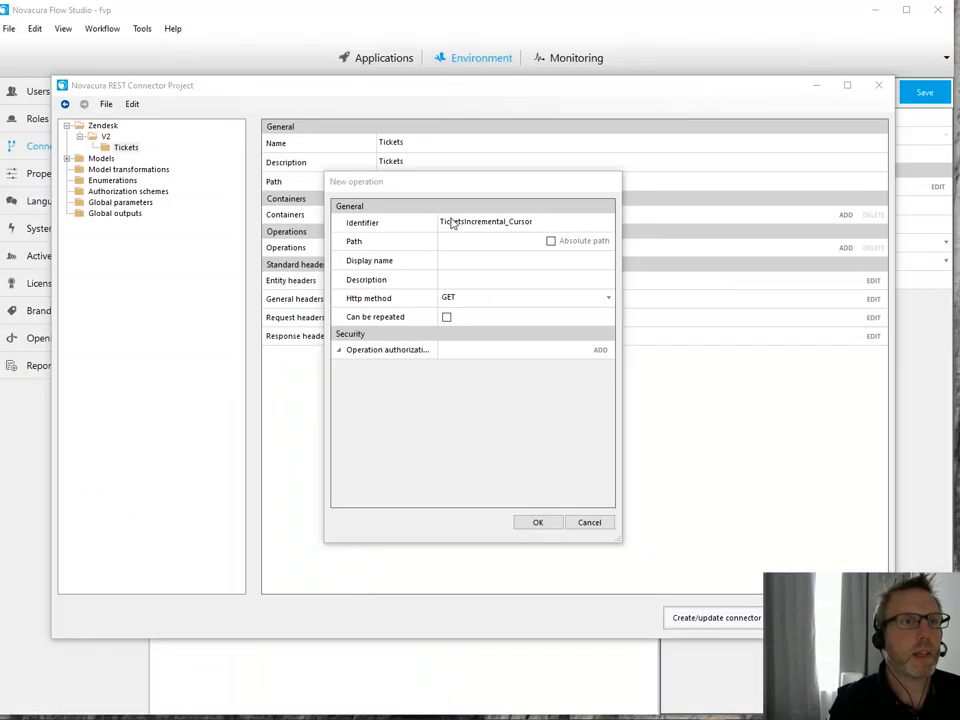
{"action": "left_click", "coordinate": [474, 241]}
{"action": "key", "text": "ctrl+v"}
{"action": "left_click_drag", "start_coordinate": [537, 221], "coordinate": [384, 221]}
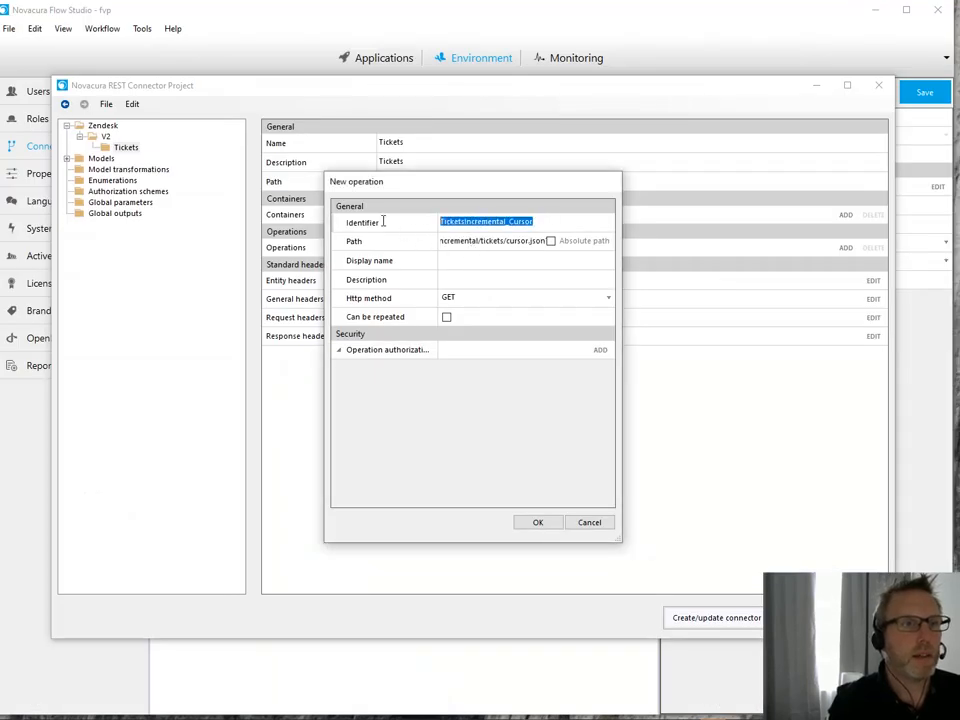
{"action": "key", "text": "ctrl+c"}
{"action": "left_click", "coordinate": [450, 260]}
{"action": "key", "text": "ctrl+v"}
{"action": "left_click", "coordinate": [454, 279]}
{"action": "key", "text": "ctrl+v"}
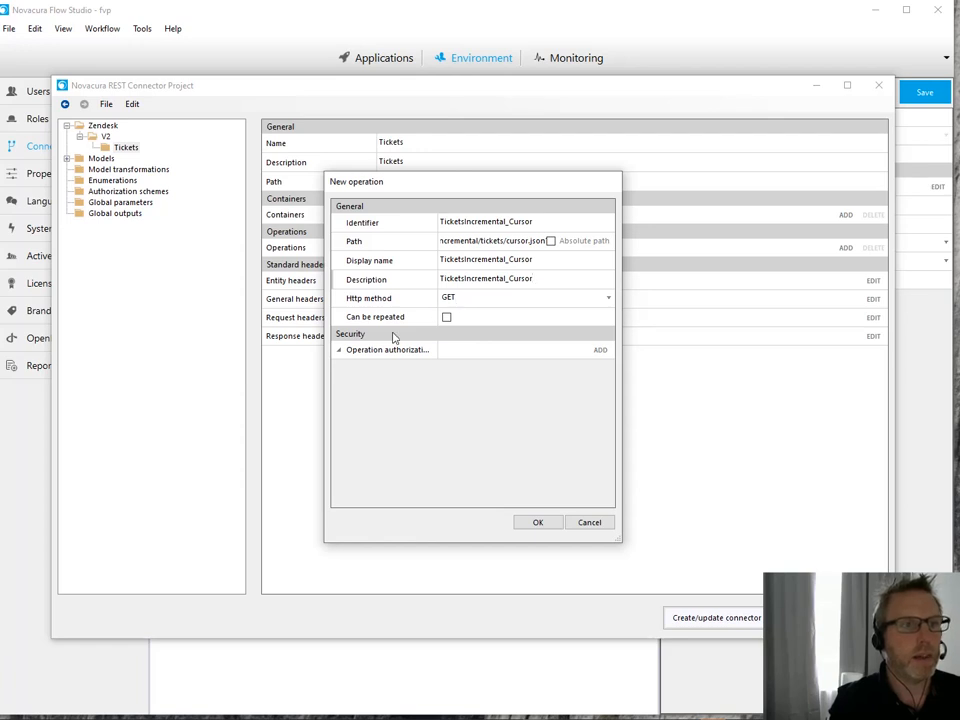
Step: Try to add an authorization scheme to the new operation, and create the operation with the GET method
{"action": "left_click", "coordinate": [339, 351]}
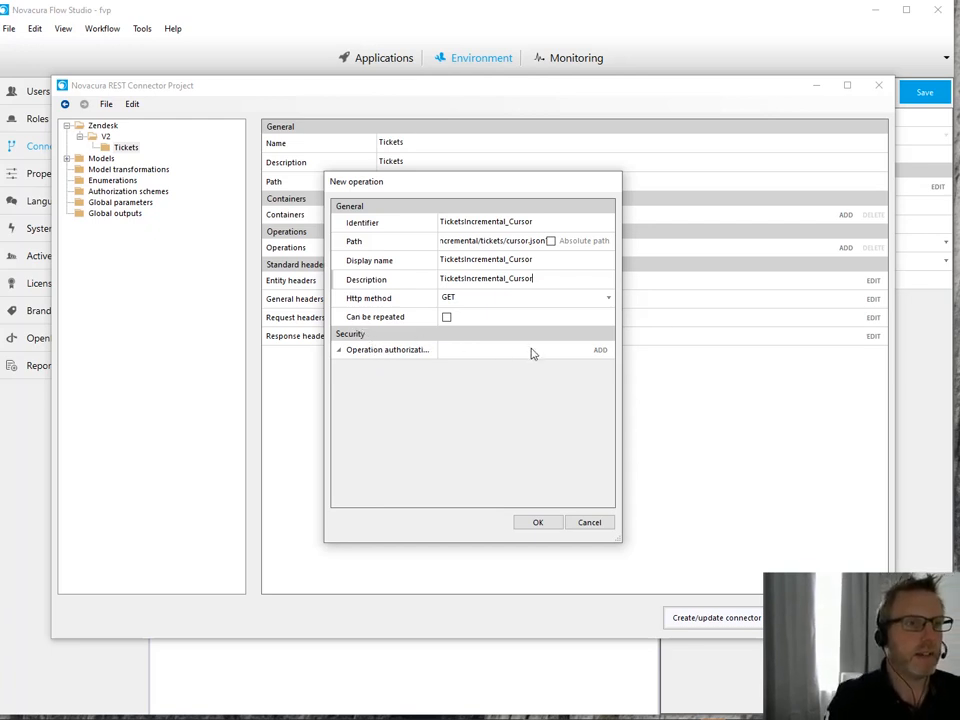
{"action": "left_click", "coordinate": [599, 355]}
{"action": "left_click_drag", "start_coordinate": [863, 334], "coordinate": [632, 321]}
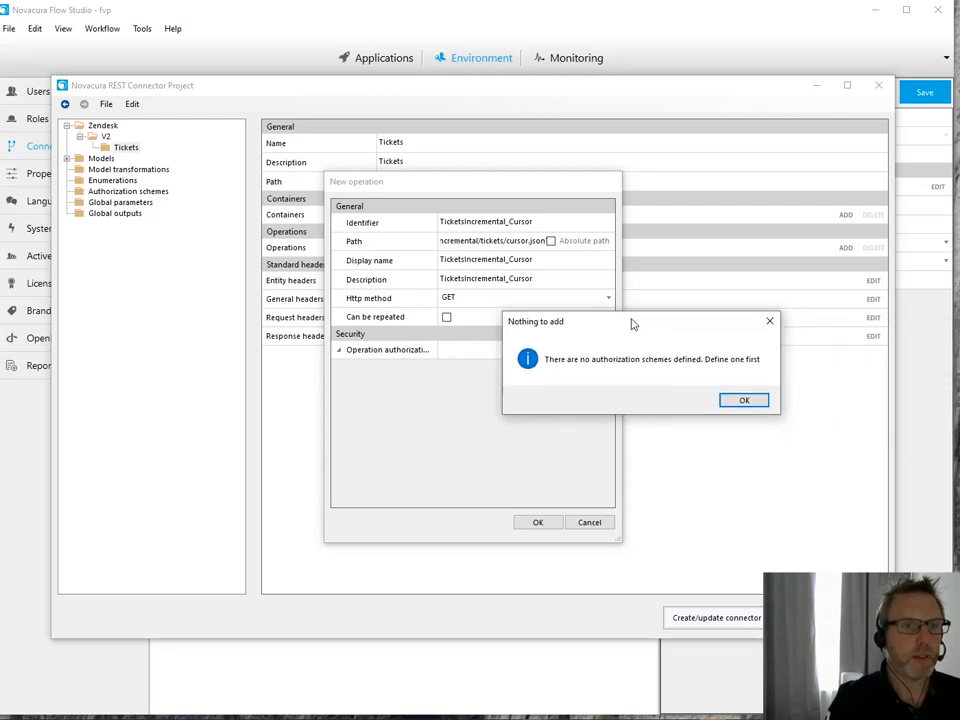
{"action": "left_click", "coordinate": [742, 401]}
{"action": "left_click", "coordinate": [538, 523]}
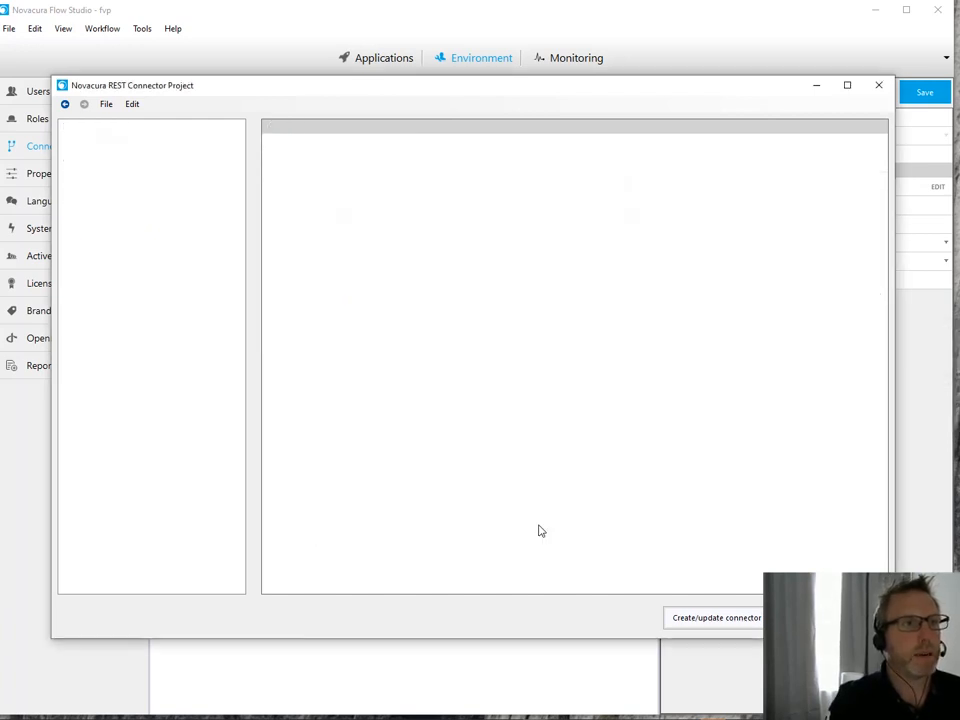
Step: Create an API key authorization scheme with the name and description Zendesk API token, and fill in its API key name
{"action": "left_click", "coordinate": [145, 204]}
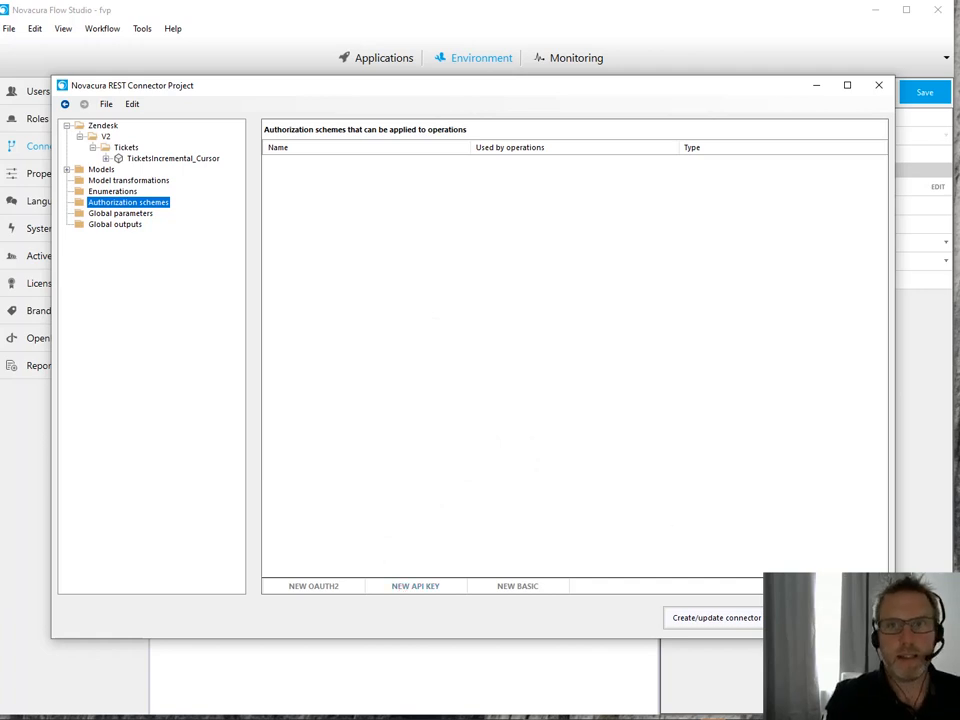
{"action": "left_click", "coordinate": [415, 587]}
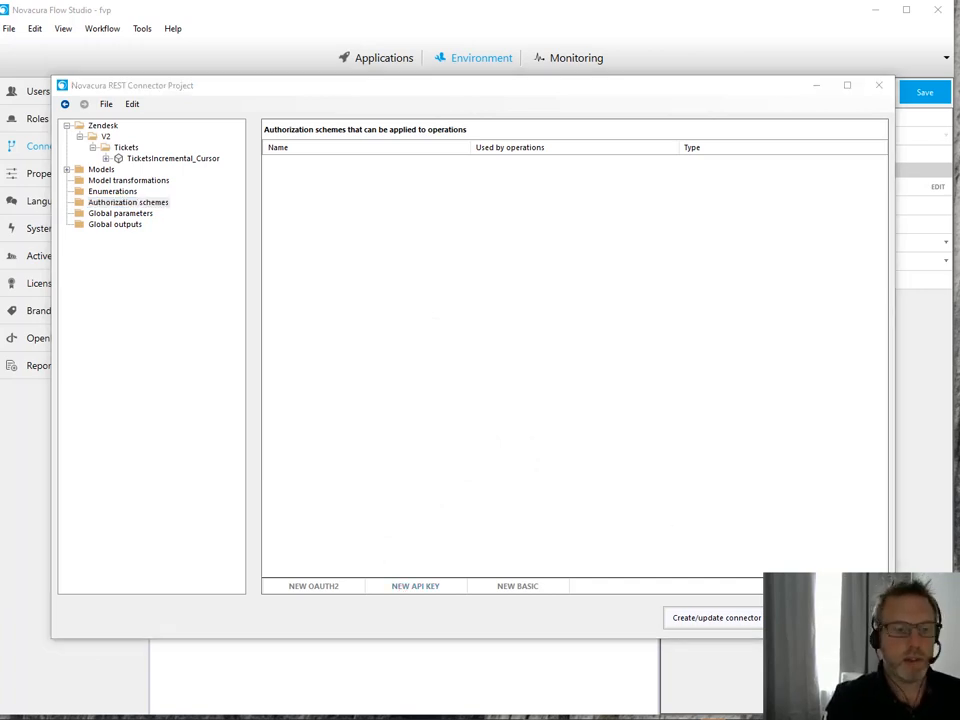
{"action": "left_click", "coordinate": [414, 590]}
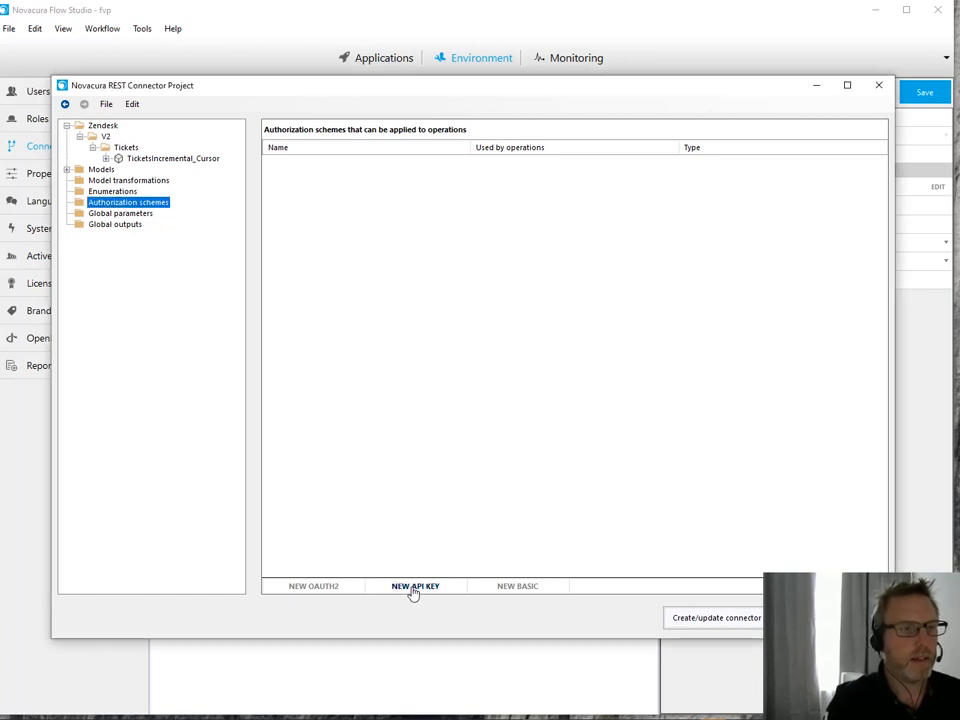
{"action": "type", "text": "Zendesk API token"}
{"action": "left_click", "coordinate": [416, 240]}
{"action": "type", "text": "Zendesk API token"}
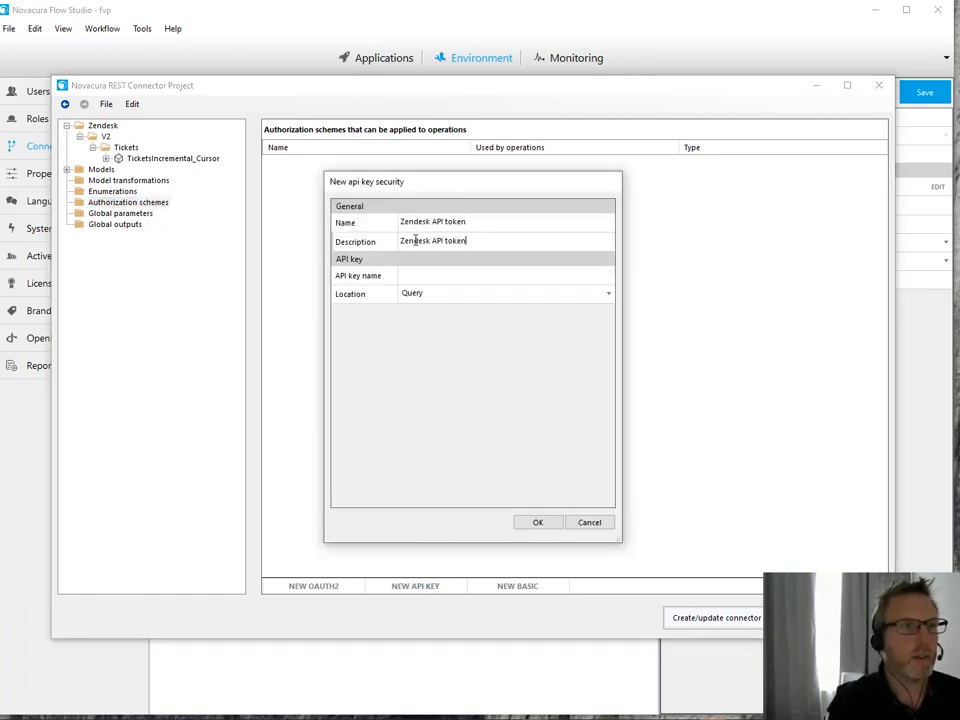
{"action": "key", "text": "Return"}
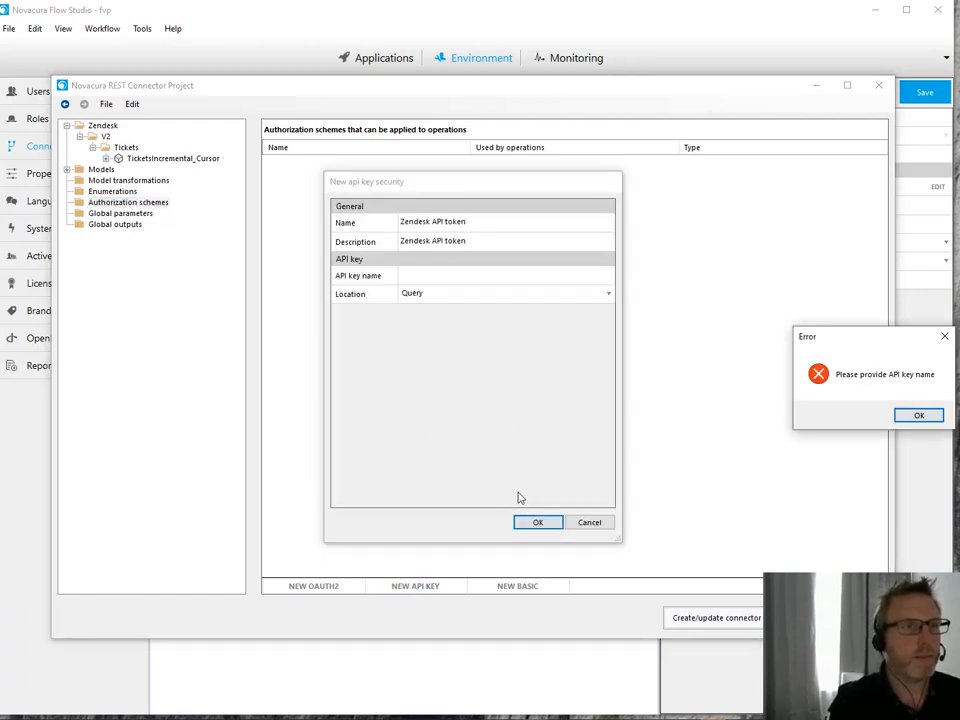
{"action": "left_click", "coordinate": [919, 416]}
{"action": "left_click", "coordinate": [453, 275]}
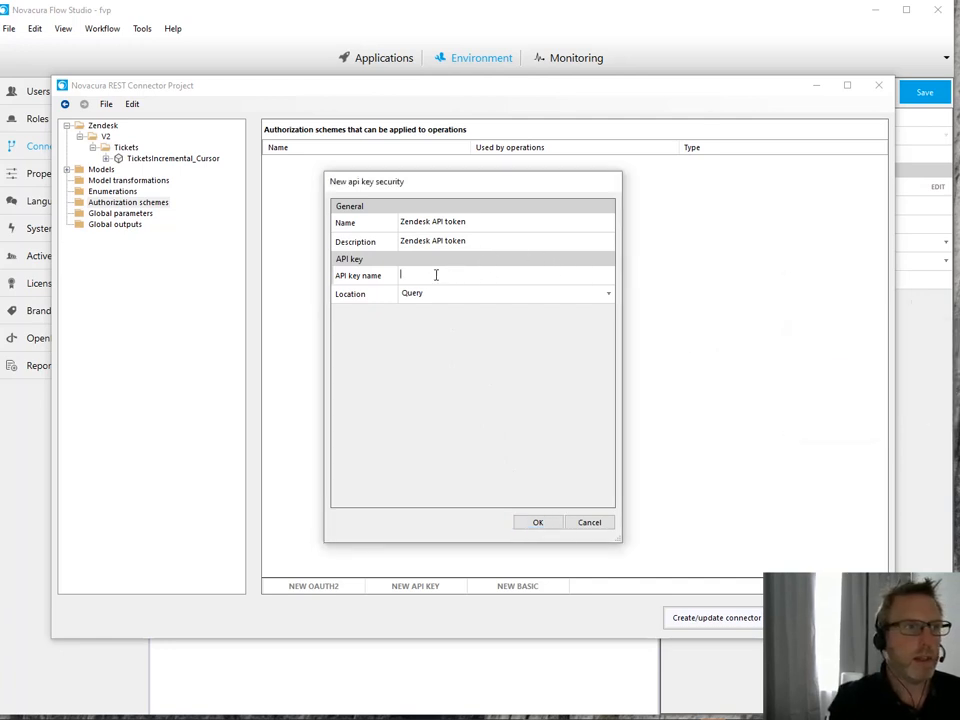
{"action": "key", "text": "ctrl+v"}
{"action": "left_click", "coordinate": [536, 521]}
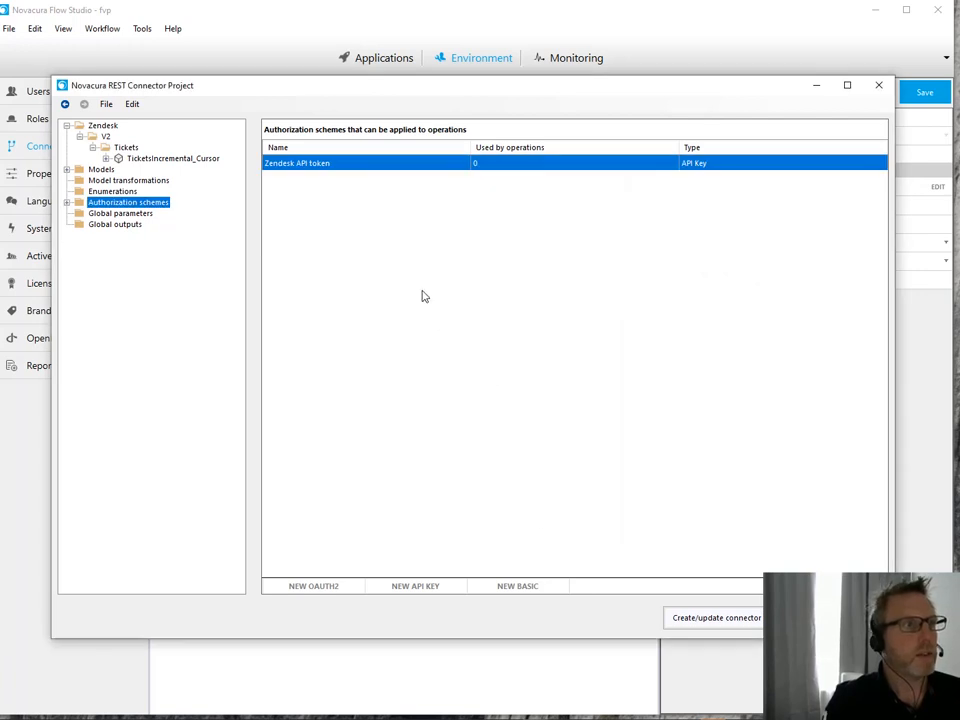
Step: Add the Zendesk API token scheme to the TicketsIncremental_Cursor operation's authorization
{"action": "left_click", "coordinate": [66, 203]}
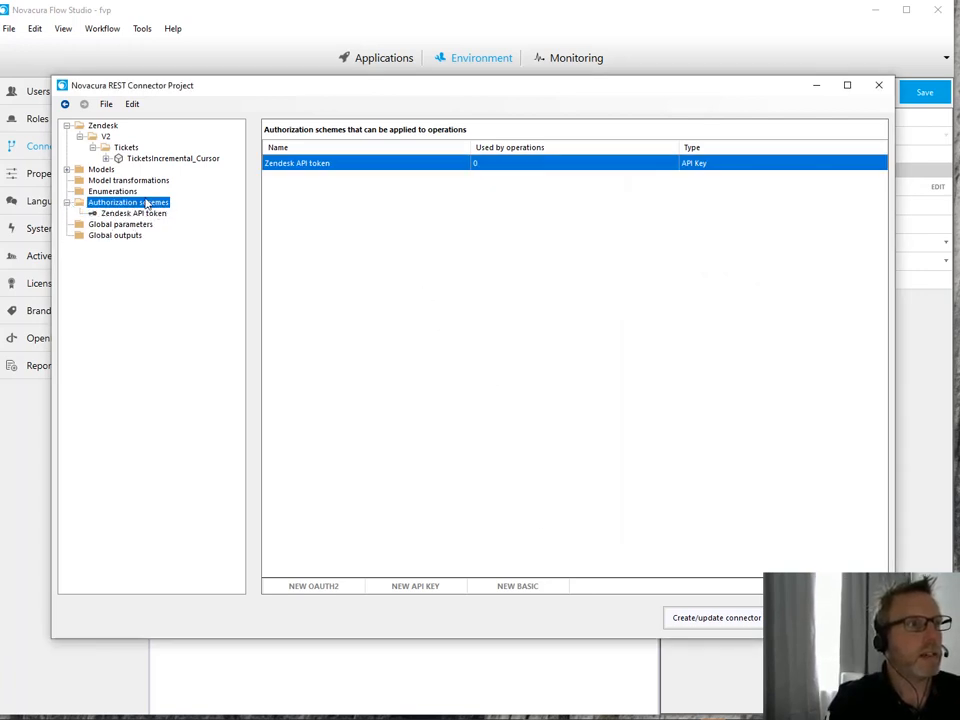
{"action": "left_click", "coordinate": [140, 159]}
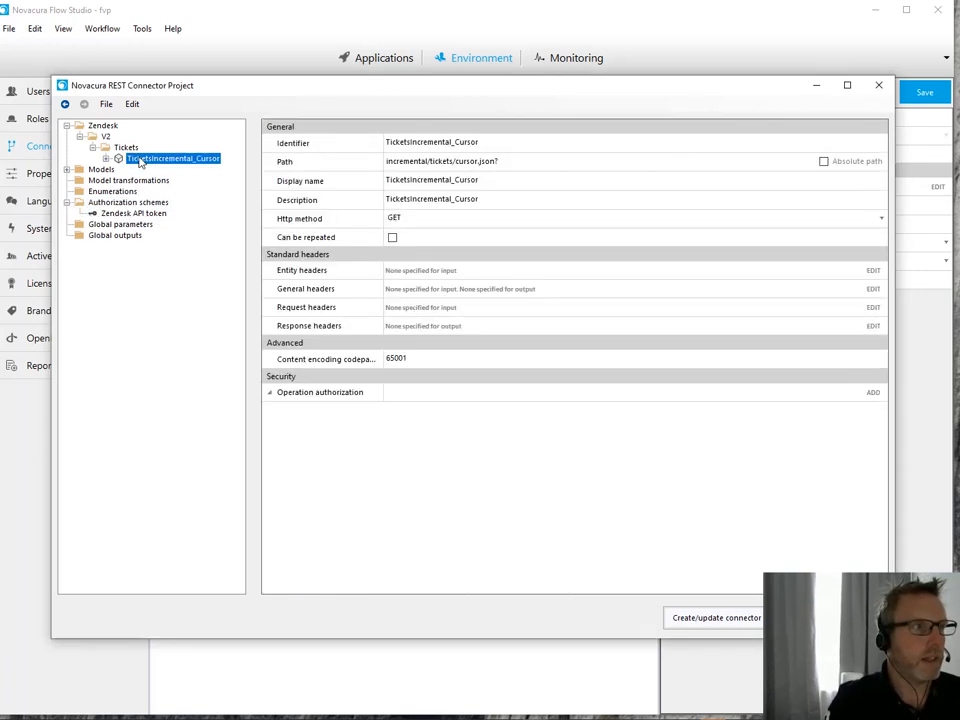
{"action": "left_click", "coordinate": [873, 393]}
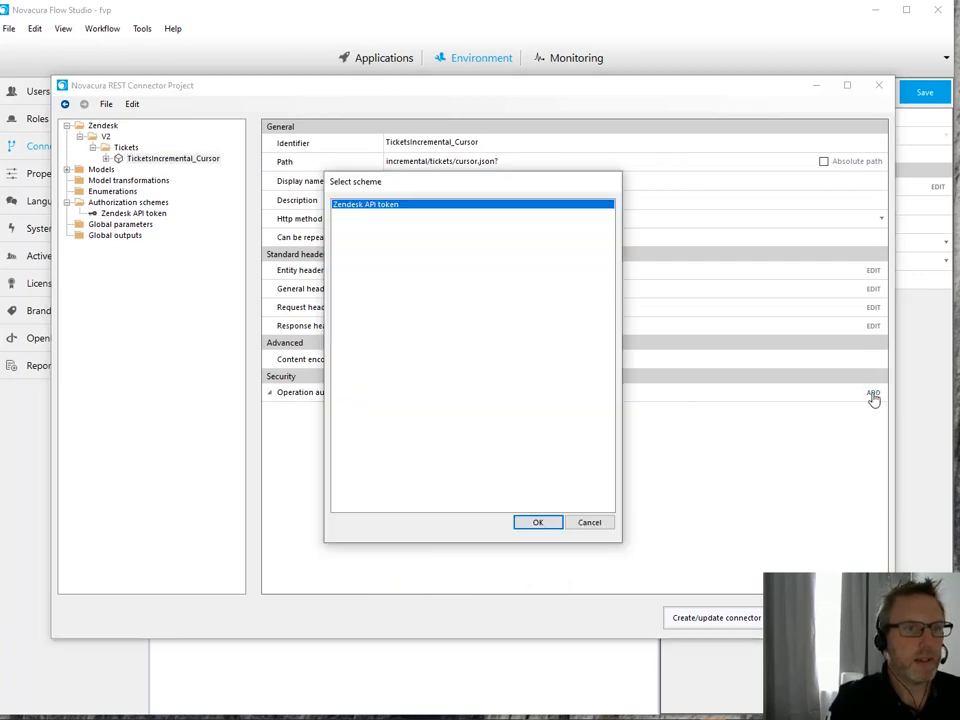
{"action": "left_click", "coordinate": [538, 522]}
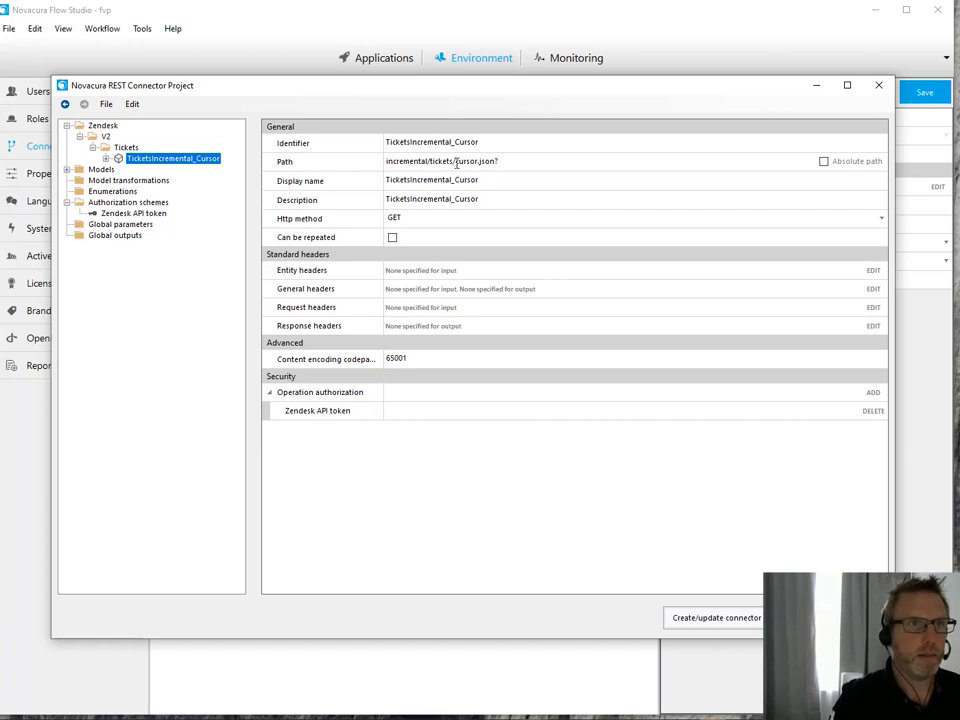
Step: Set the operation's OK output to the Object data type with Tickets as its model
{"action": "left_click_drag", "start_coordinate": [471, 90], "coordinate": [457, 65]}
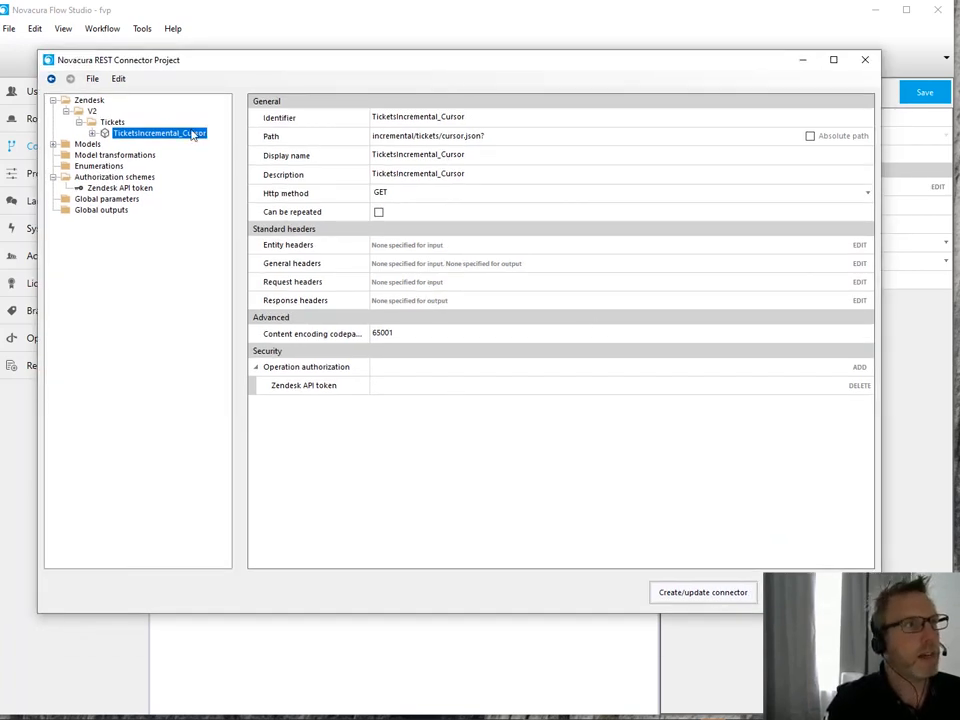
{"action": "double_click", "coordinate": [150, 134]}
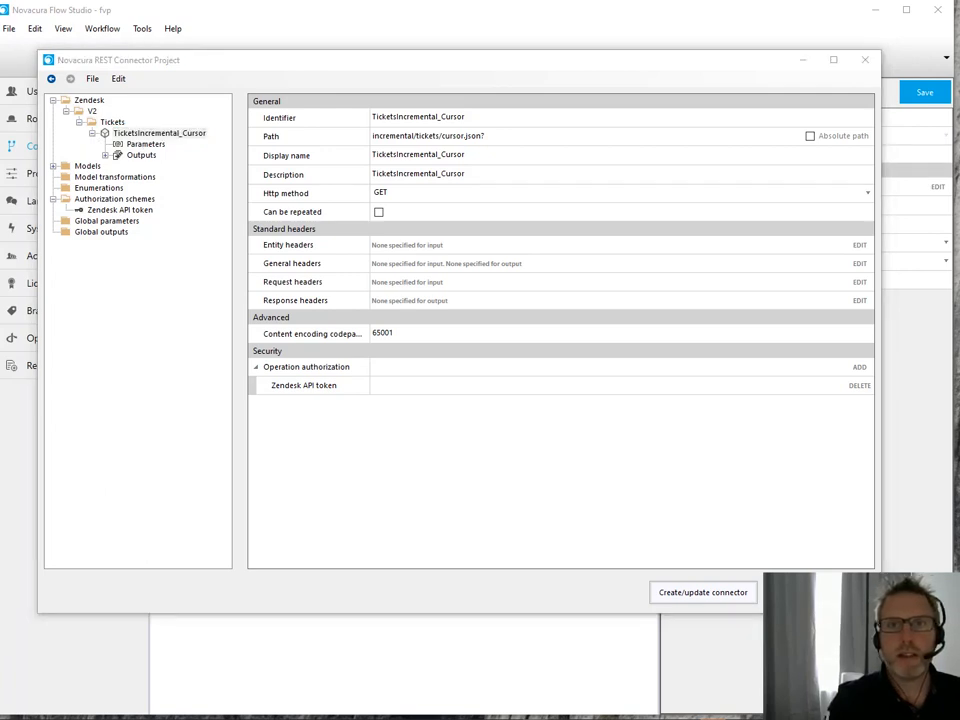
{"action": "left_click", "coordinate": [130, 157]}
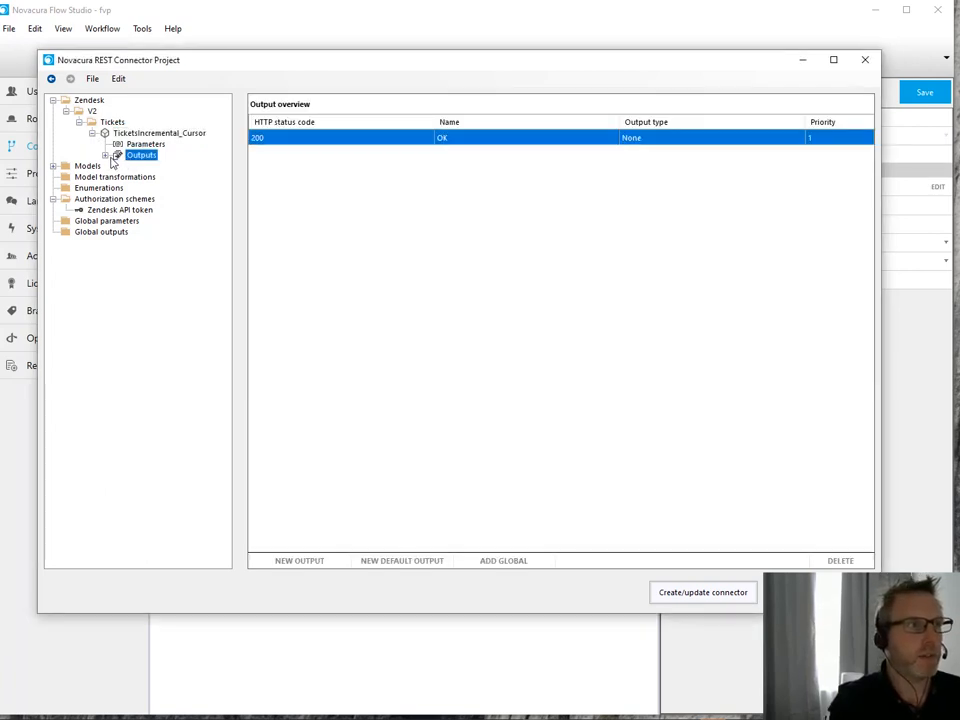
{"action": "left_click", "coordinate": [105, 155]}
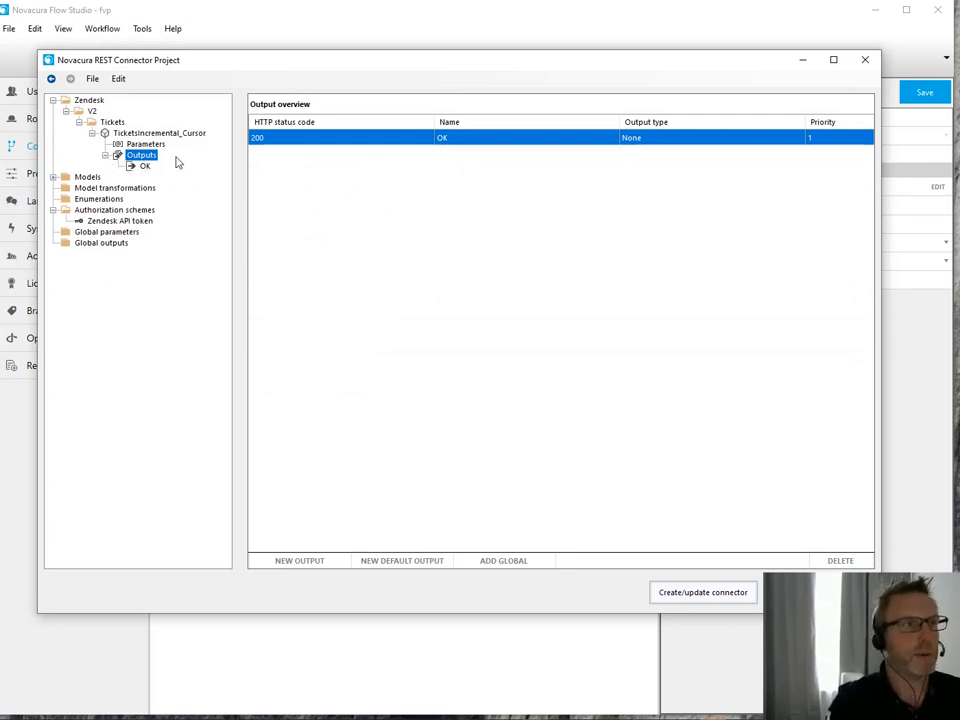
{"action": "left_click", "coordinate": [145, 166]}
{"action": "left_click_drag", "start_coordinate": [360, 62], "coordinate": [377, 56]}
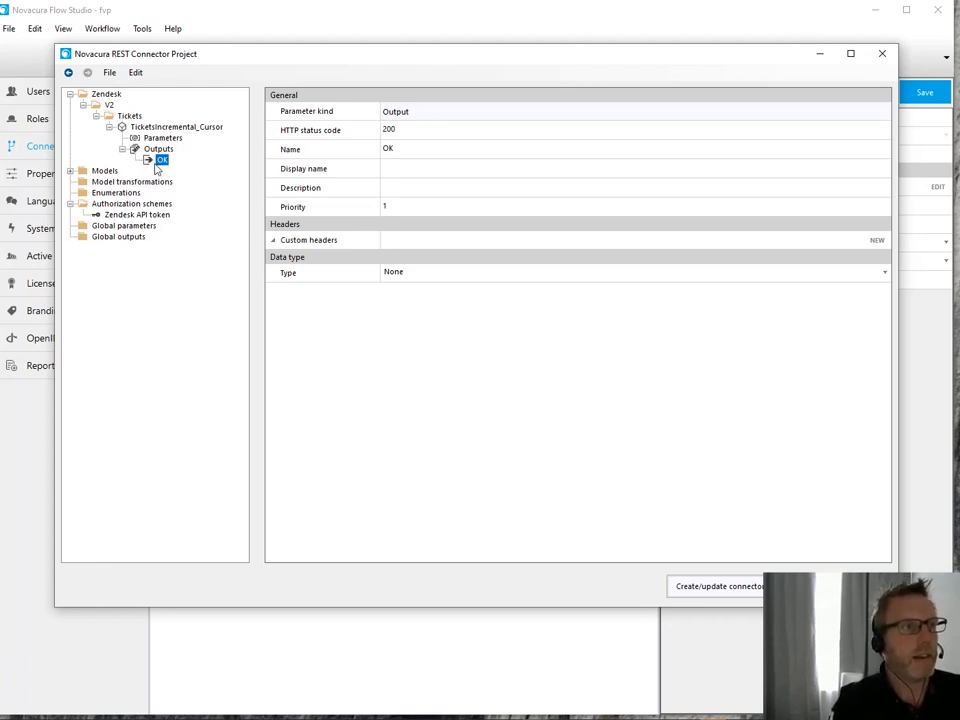
{"action": "left_click", "coordinate": [426, 273]}
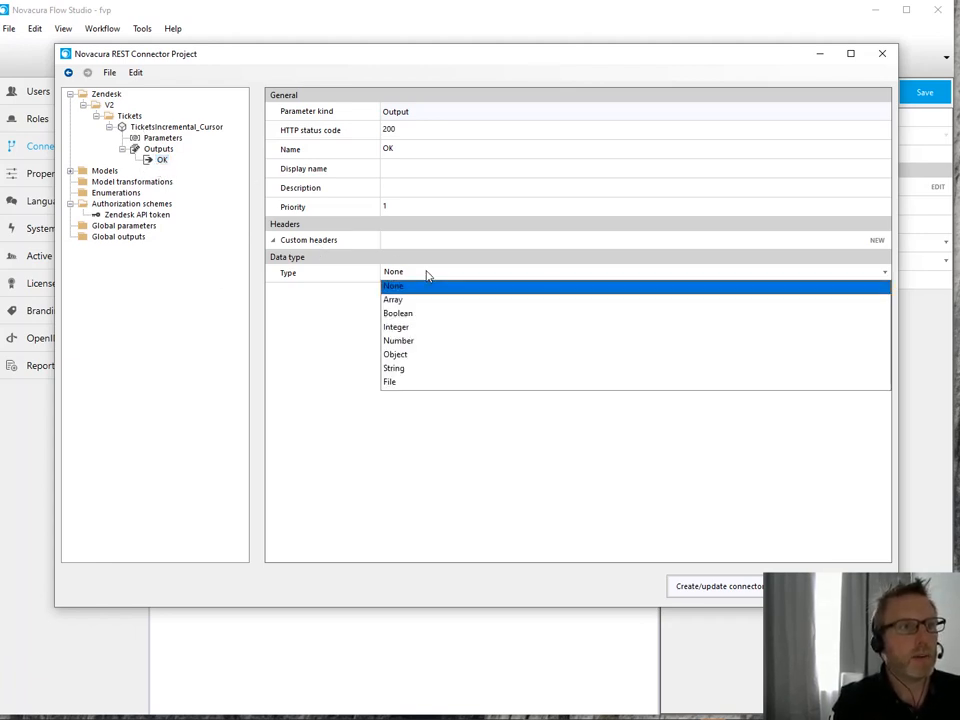
{"action": "left_click", "coordinate": [421, 355]}
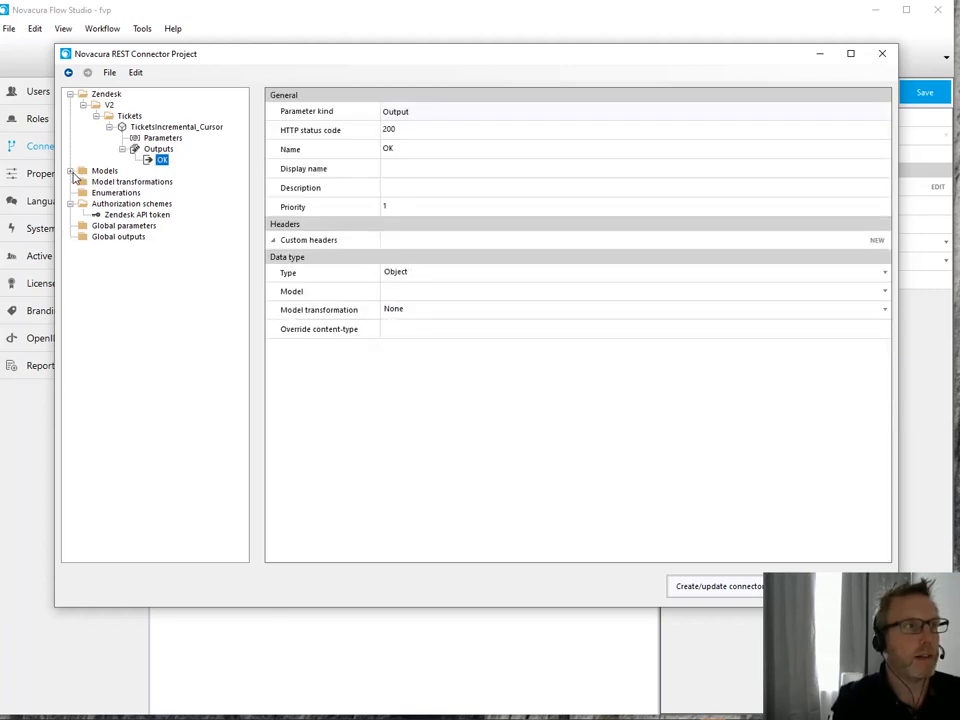
{"action": "left_click", "coordinate": [71, 172]}
{"action": "left_click", "coordinate": [393, 290]}
{"action": "left_click", "coordinate": [408, 320]}
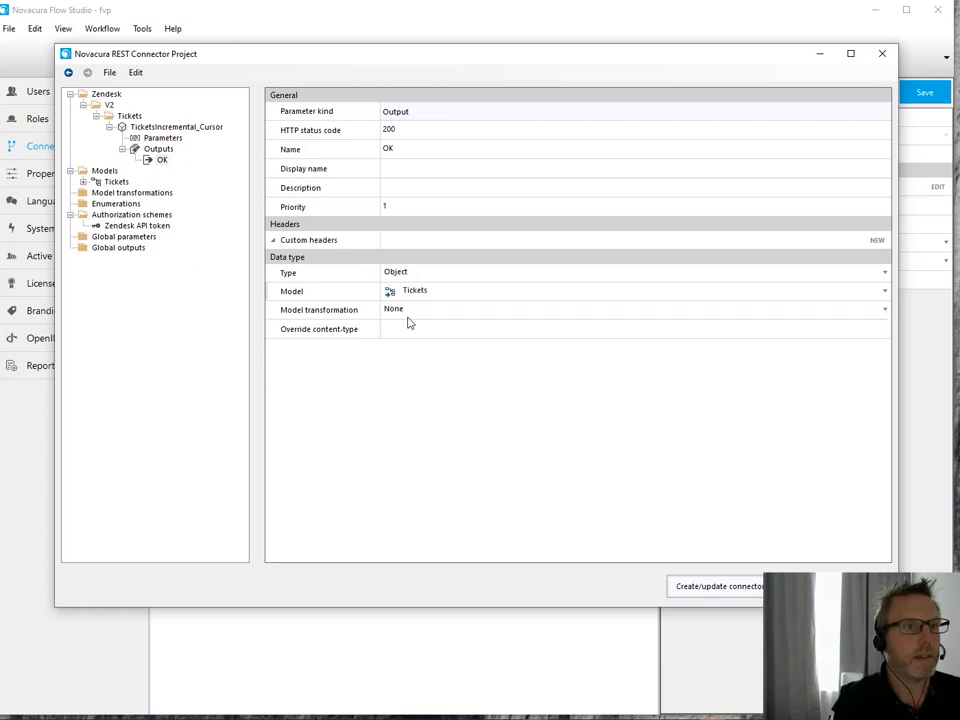
Step: Add a required string query parameter to TicketsIncremental_Cursor with the name, display name and description start_time
{"action": "left_click", "coordinate": [161, 138]}
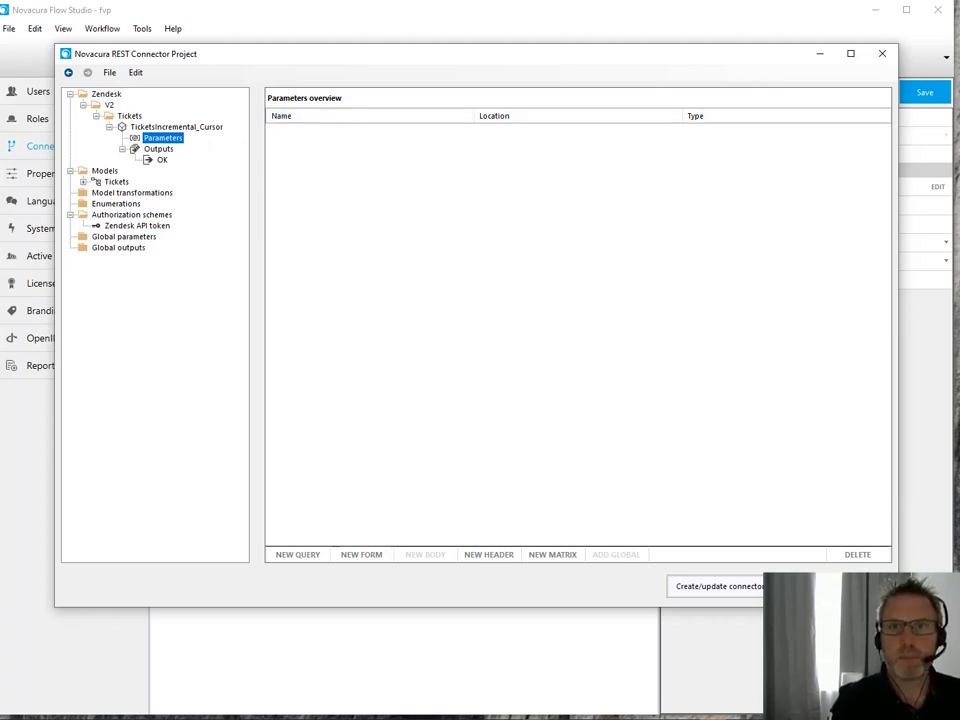
{"action": "key", "text": "alt+Tab"}
{"action": "left_click", "coordinate": [292, 555]}
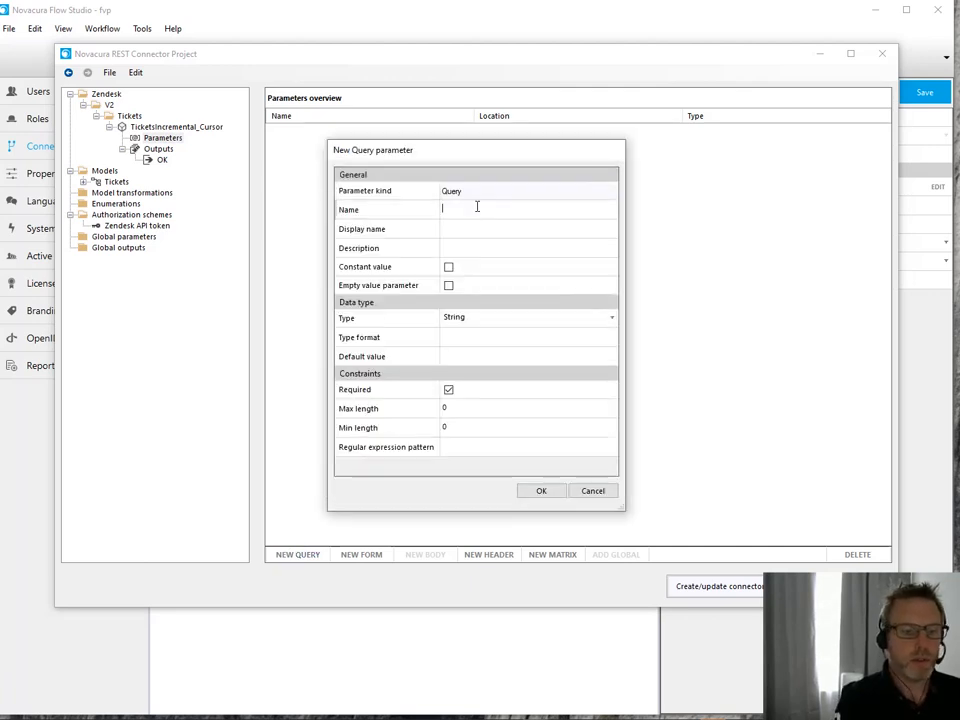
{"action": "type", "text": "start_time"}
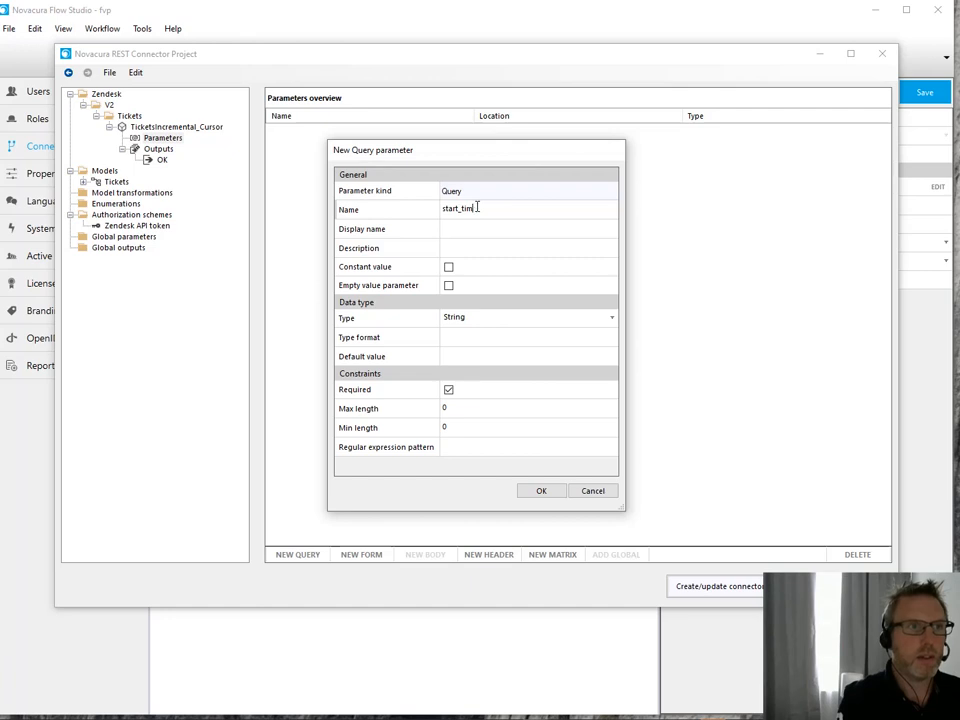
{"action": "left_click_drag", "start_coordinate": [533, 200], "coordinate": [407, 210]}
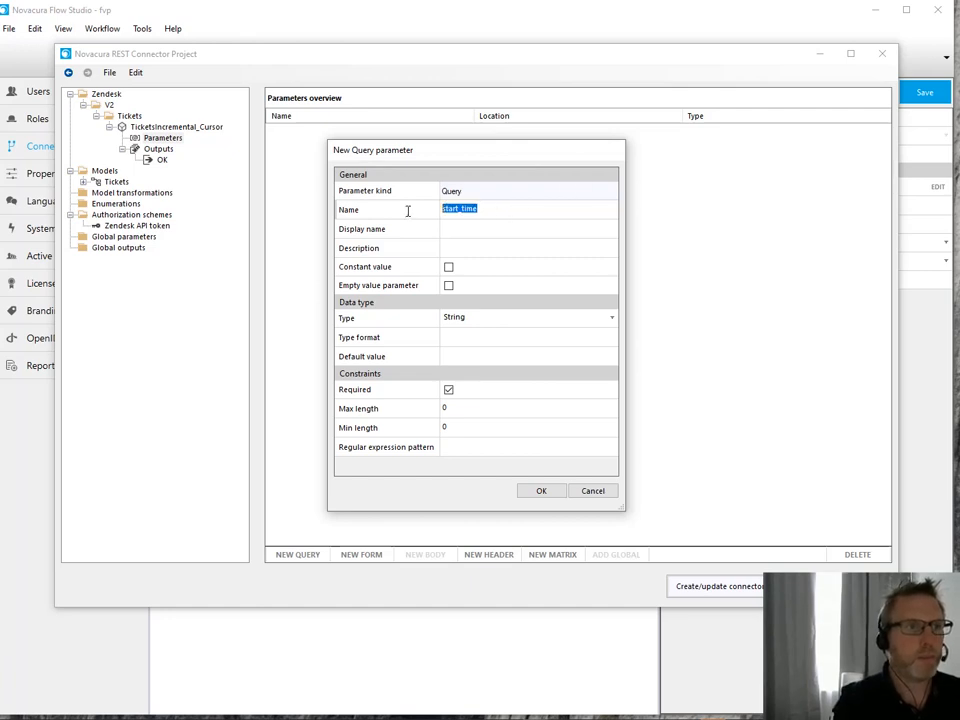
{"action": "key", "text": "ctrl+c"}
{"action": "left_click", "coordinate": [452, 228]}
{"action": "key", "text": "ctrl+v"}
{"action": "left_click", "coordinate": [450, 248]}
{"action": "key", "text": "ctrl+v"}
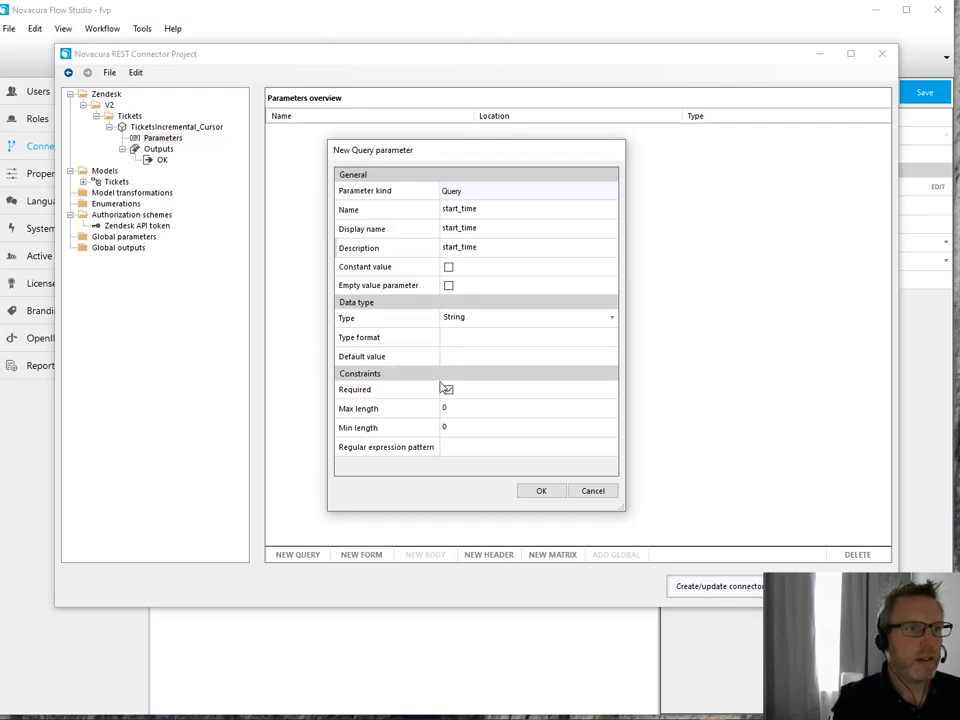
{"action": "left_click", "coordinate": [538, 492]}
Step: Add a second required string query parameter with the name, display name and description include
{"action": "left_click", "coordinate": [294, 557]}
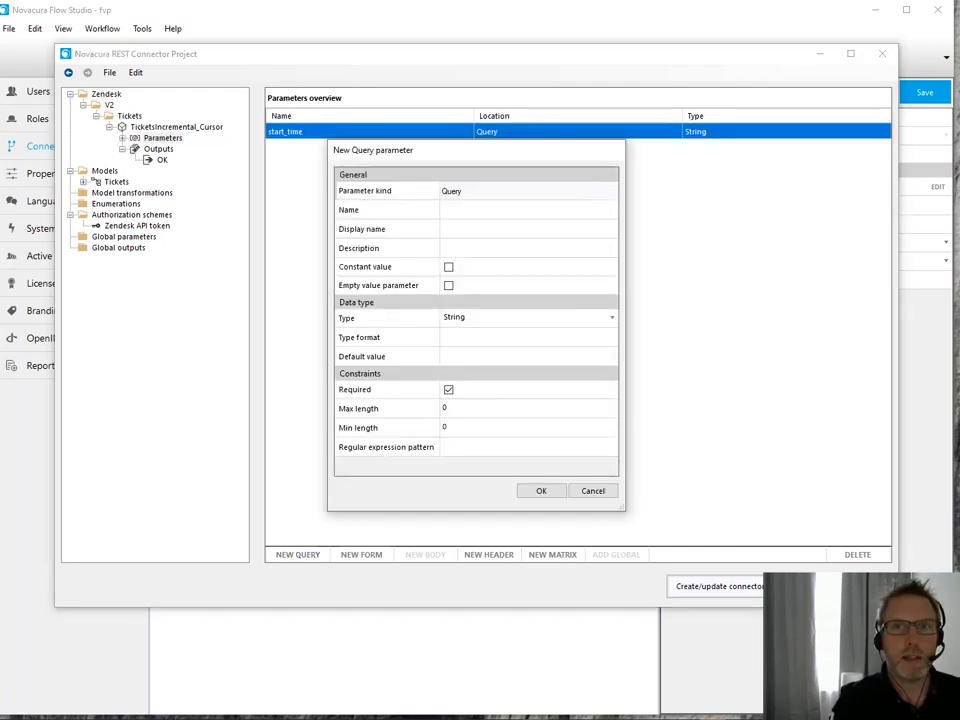
{"action": "left_click", "coordinate": [483, 207]}
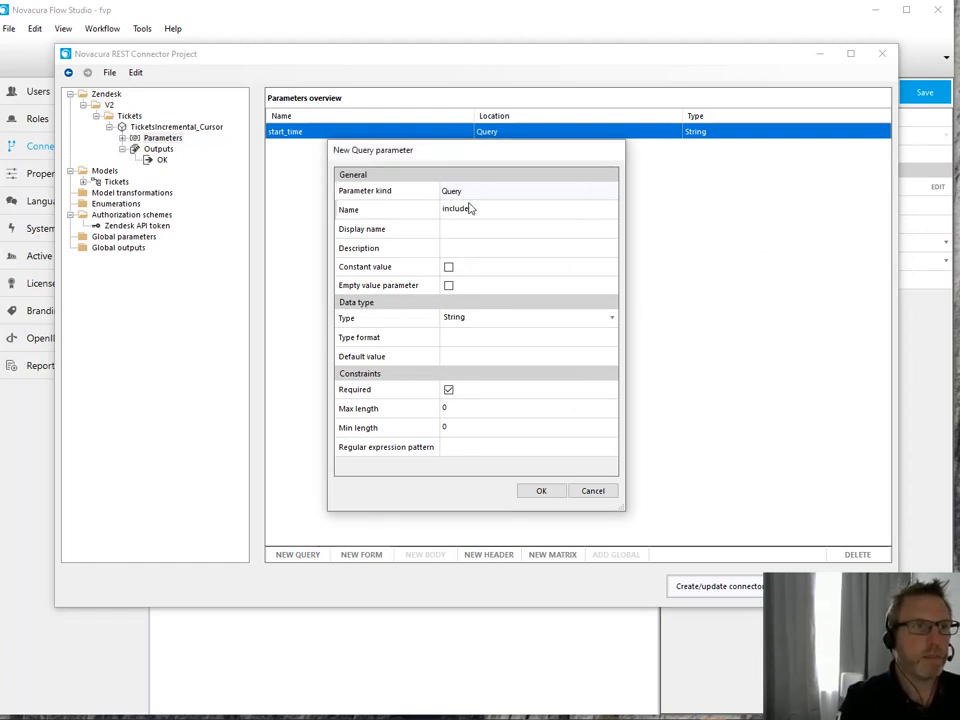
{"action": "left_click_drag", "start_coordinate": [470, 208], "coordinate": [418, 210]}
{"action": "key", "text": "ctrl+c"}
{"action": "left_click", "coordinate": [459, 227]}
{"action": "key", "text": "ctrl+v"}
{"action": "left_click", "coordinate": [453, 250]}
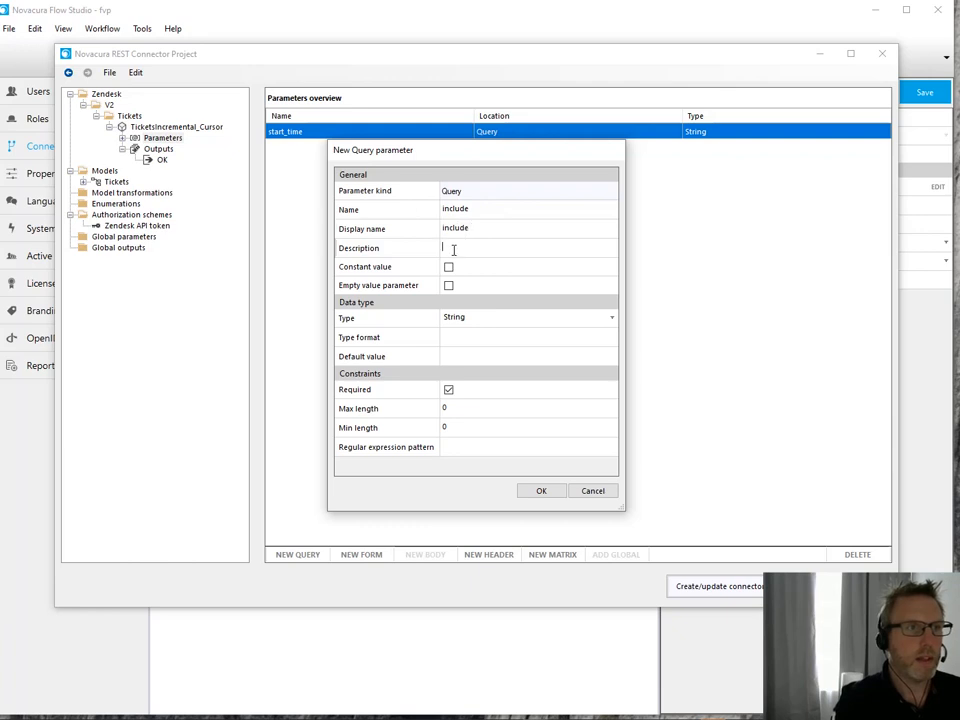
{"action": "key", "text": "ctrl+v"}
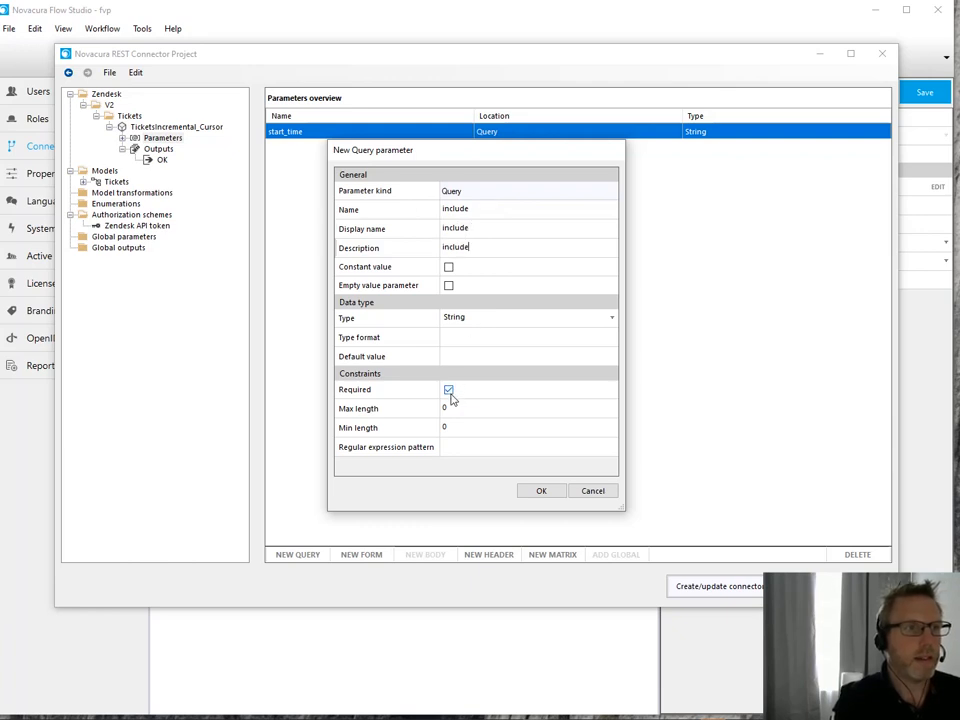
{"action": "left_click", "coordinate": [541, 490]}
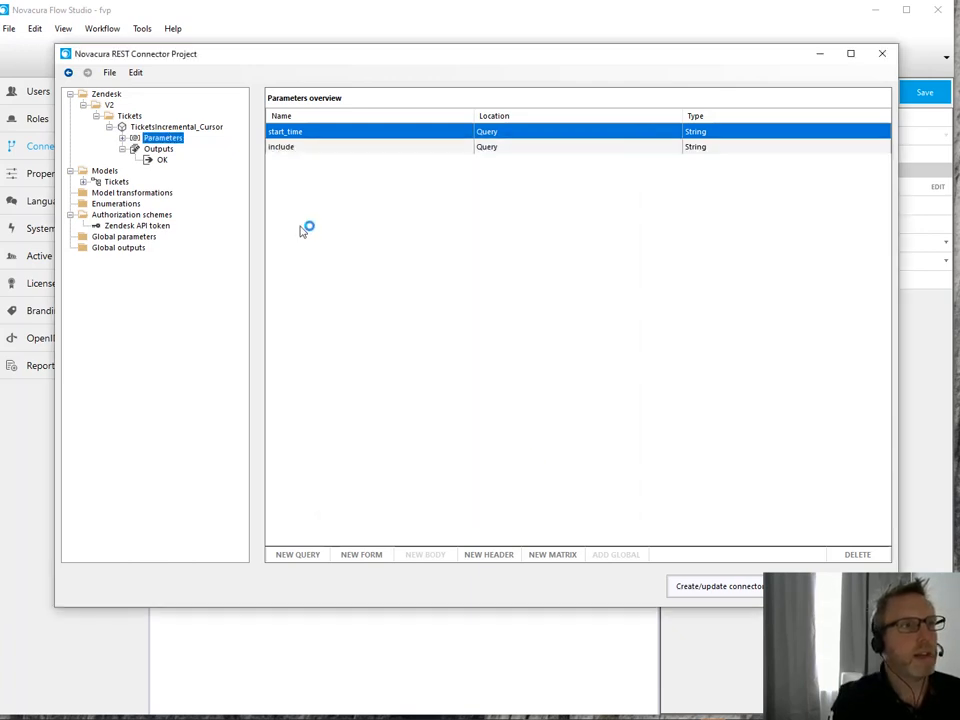
Step: Create the connector from the REST connector project and save the Zendesk connector in the environment
{"action": "left_click", "coordinate": [697, 588]}
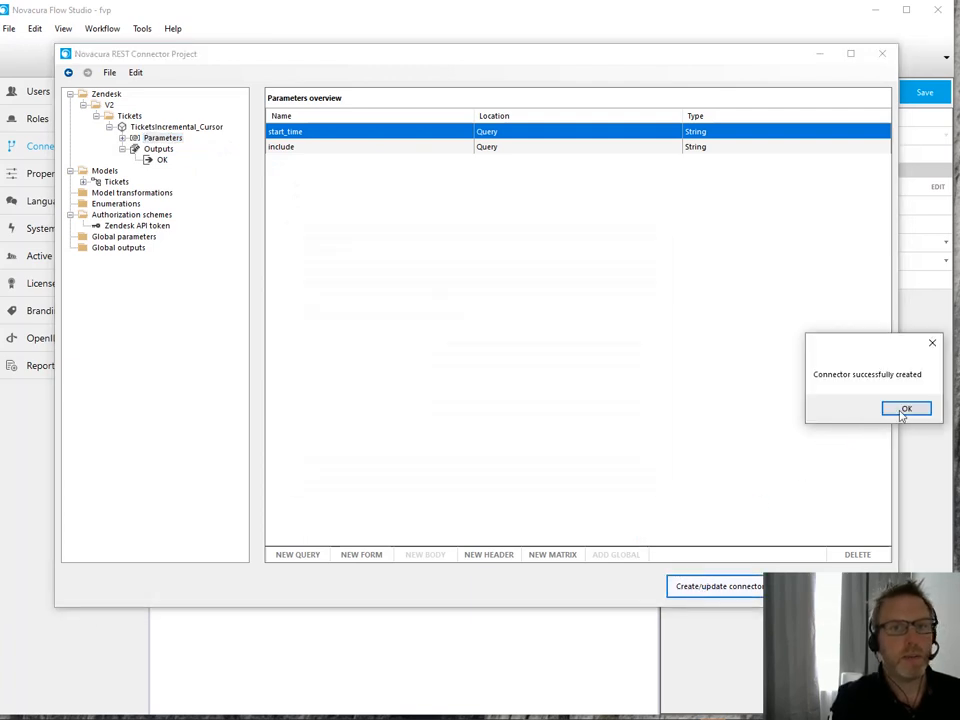
{"action": "left_click", "coordinate": [904, 409]}
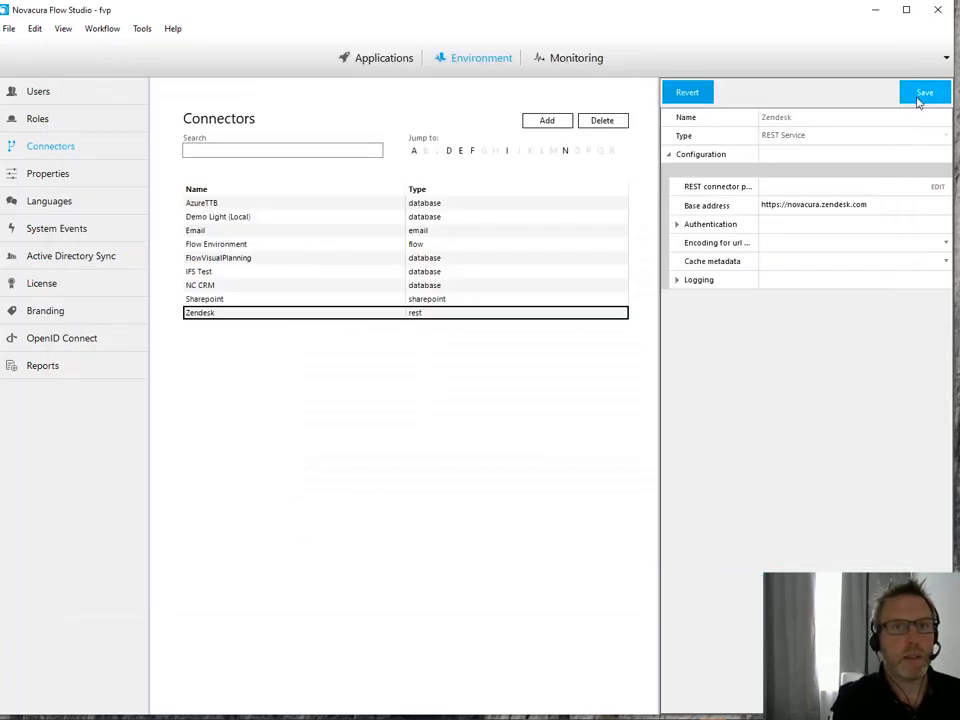
{"action": "left_click", "coordinate": [922, 95]}
Step: Add a machine step after the start step of the Zendesk workflow and name it Zendesk Tickets out
{"action": "right_click", "coordinate": [295, 361]}
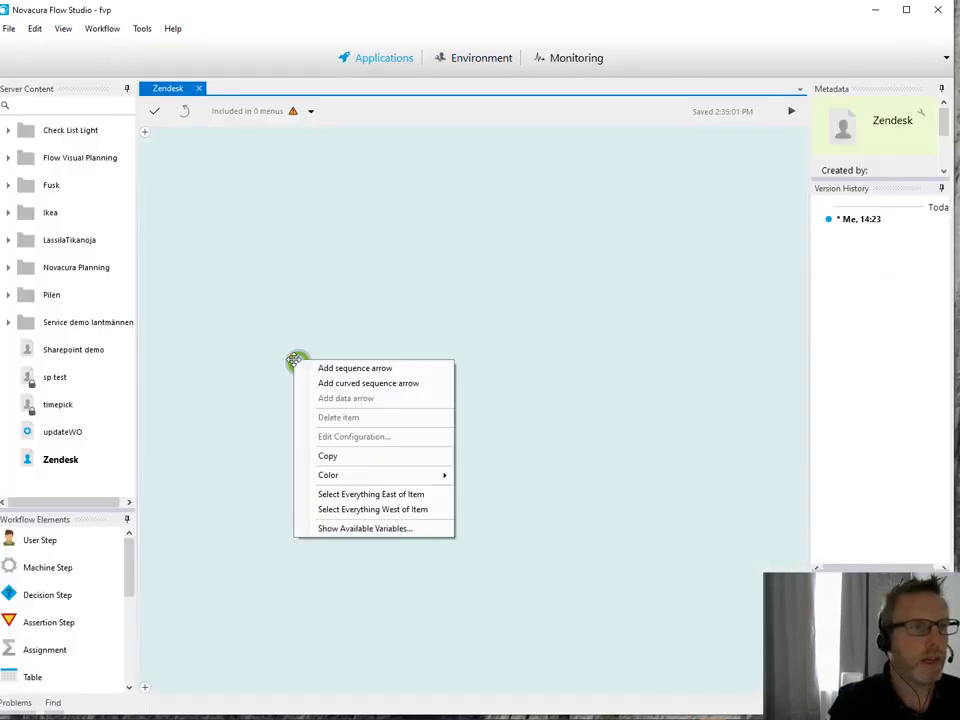
{"action": "left_click", "coordinate": [340, 368]}
{"action": "left_click", "coordinate": [422, 363]}
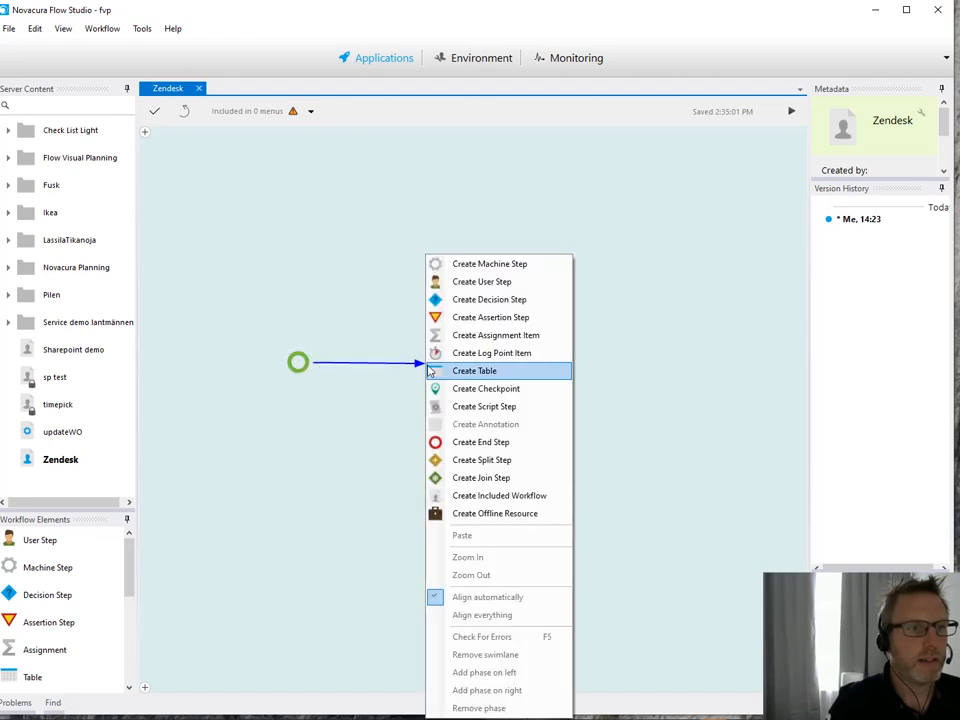
{"action": "left_click", "coordinate": [478, 265]}
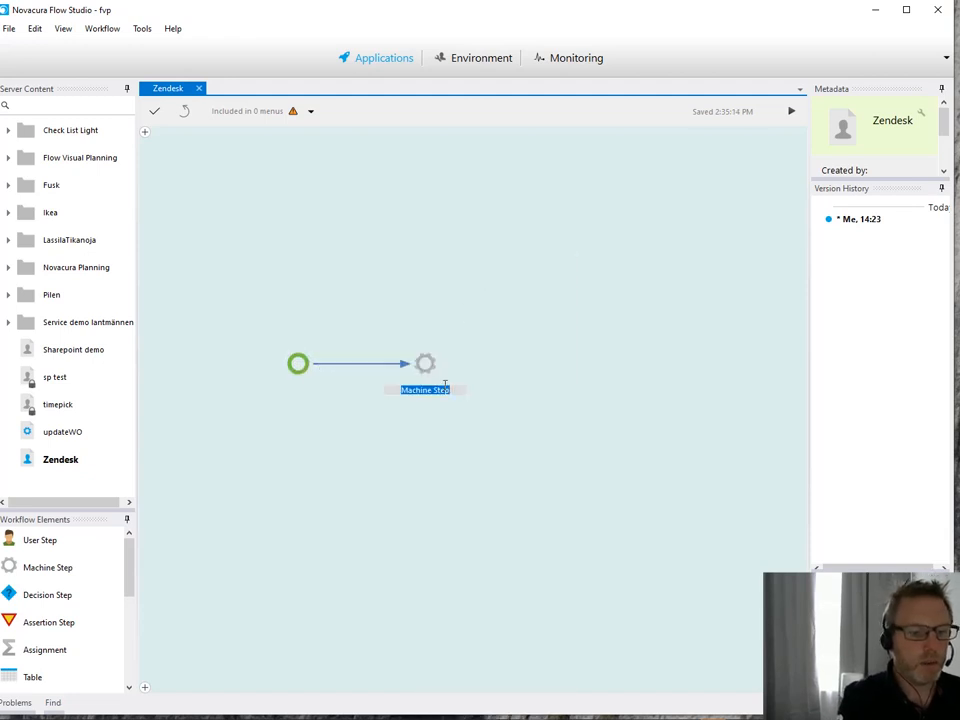
{"action": "type", "text": "Zendesk"}
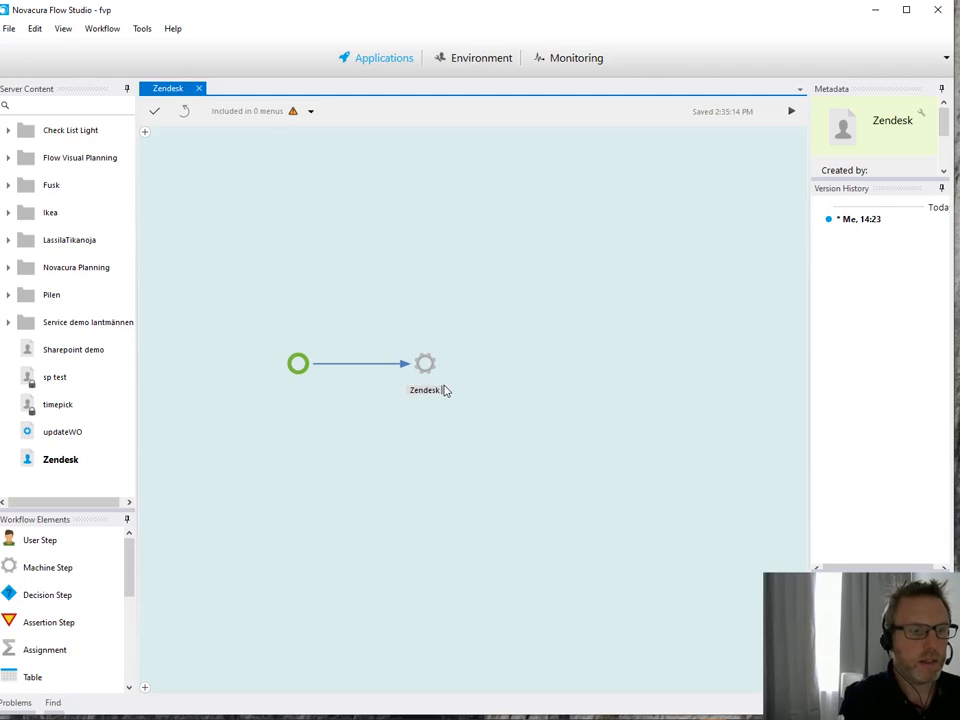
{"action": "type", "text": " Ticket out"}
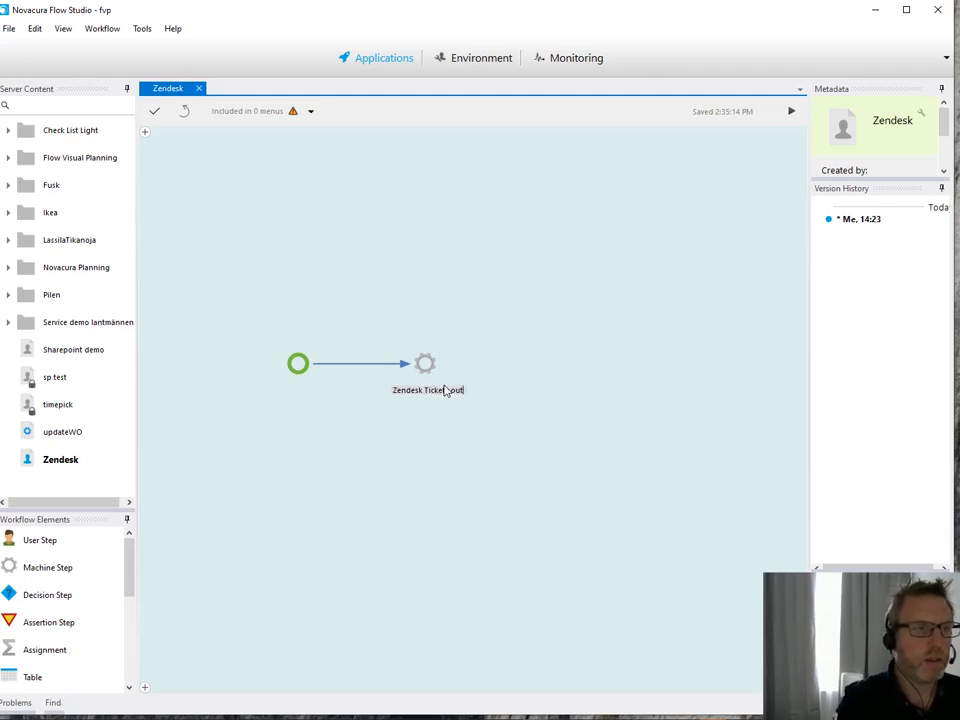
{"action": "key", "text": "Return"}
Step: Open the Zendesk Tickets out step's configuration and set its connector to Zendesk
{"action": "double_click", "coordinate": [429, 360]}
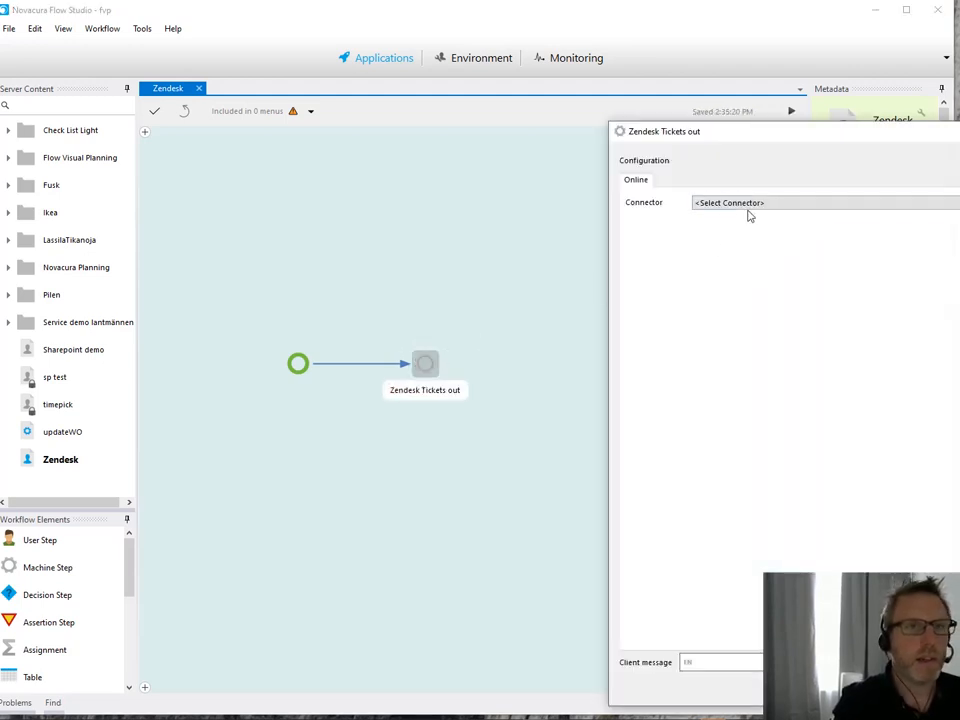
{"action": "left_click", "coordinate": [748, 206]}
{"action": "left_click", "coordinate": [745, 293]}
{"action": "left_click_drag", "start_coordinate": [764, 136], "coordinate": [235, 90]}
Step: Refresh the operation list and select TicketsIncremental_Cursor under Zendesk, V2, Tickets as the step's operation
{"action": "left_click", "coordinate": [153, 175]}
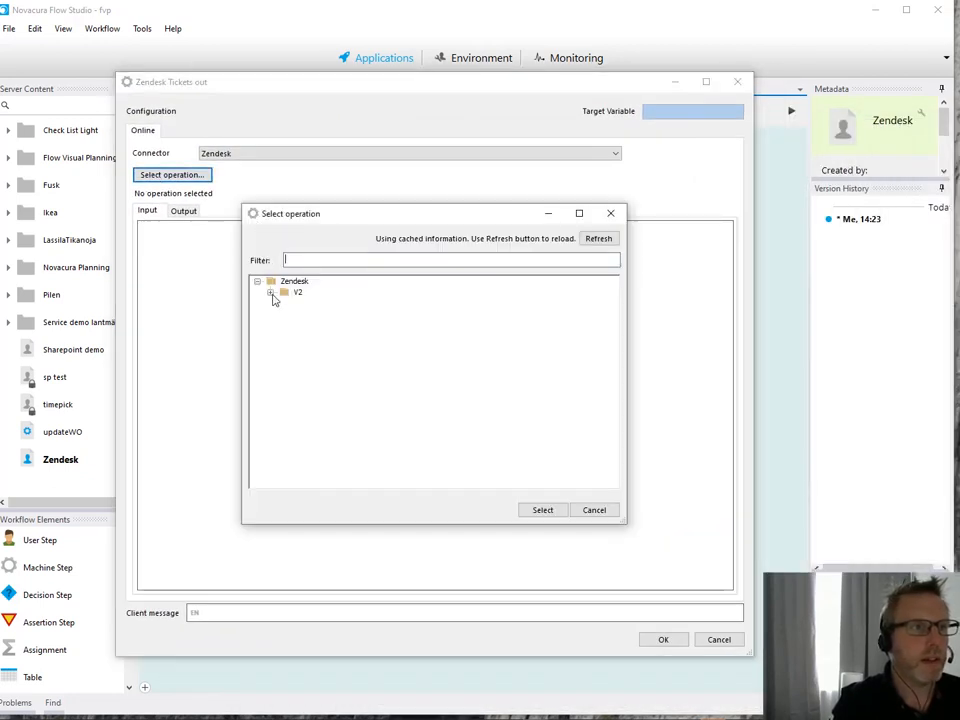
{"action": "left_click", "coordinate": [597, 238]}
{"action": "left_click", "coordinate": [270, 271]}
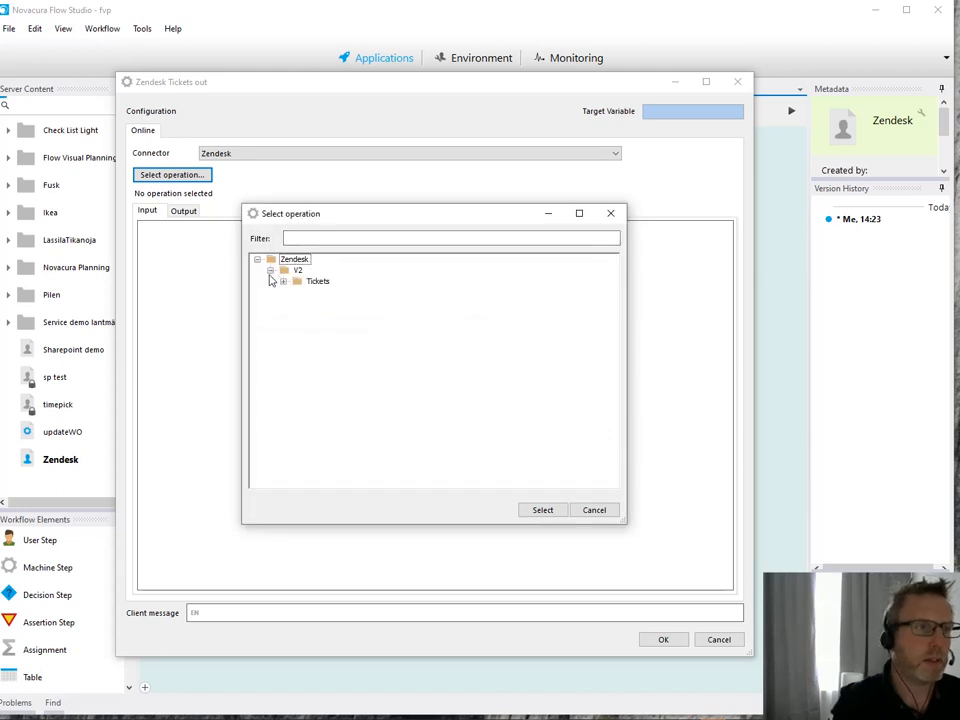
{"action": "left_click", "coordinate": [283, 282]}
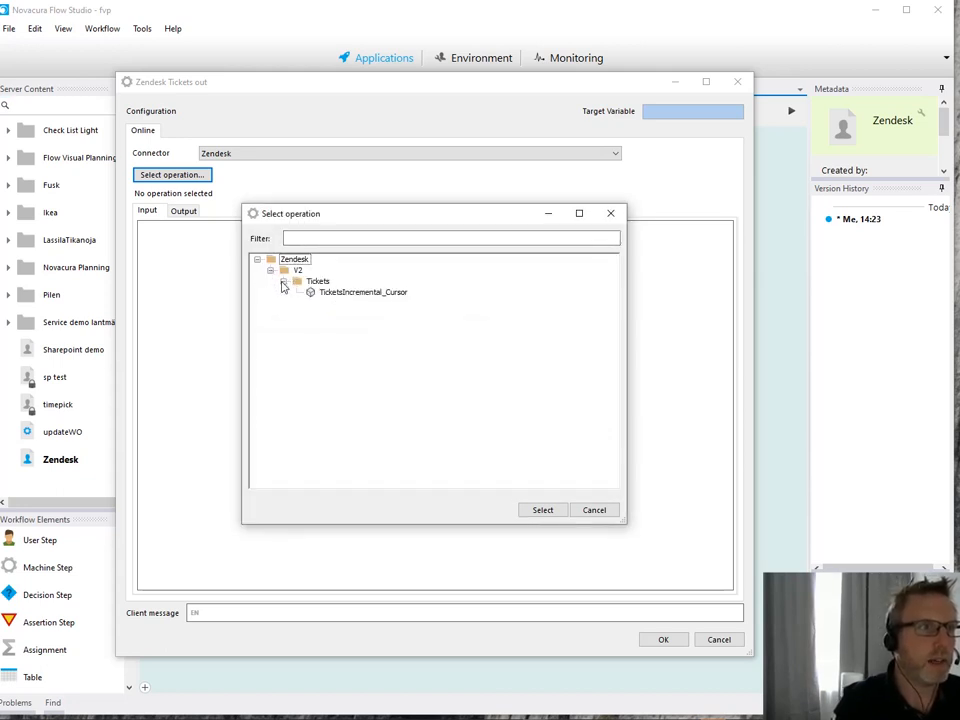
{"action": "left_click", "coordinate": [345, 292]}
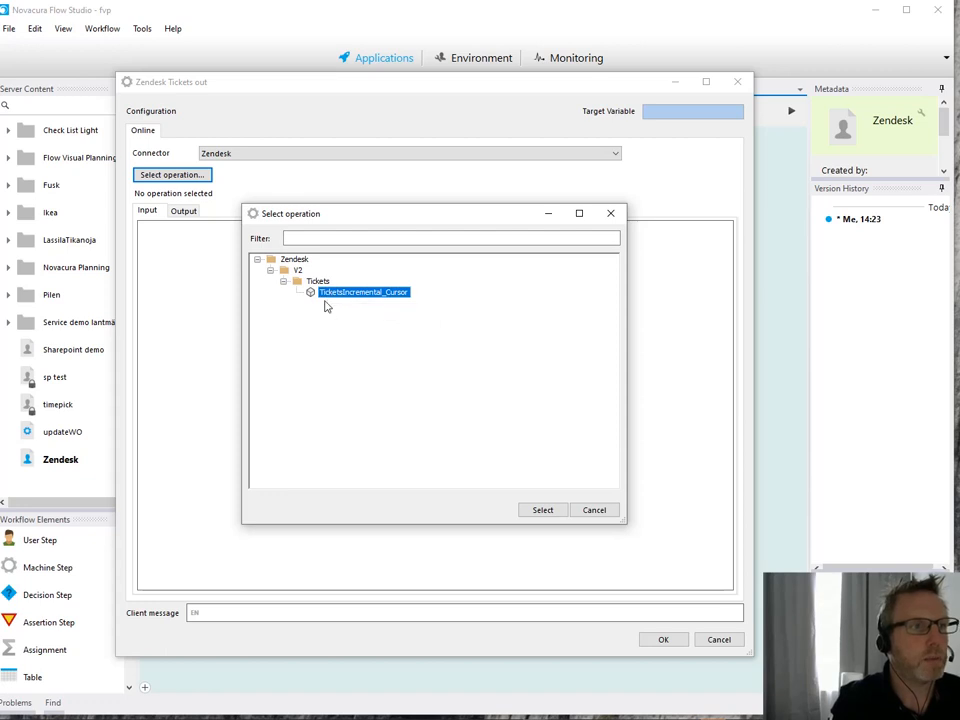
{"action": "left_click", "coordinate": [531, 513]}
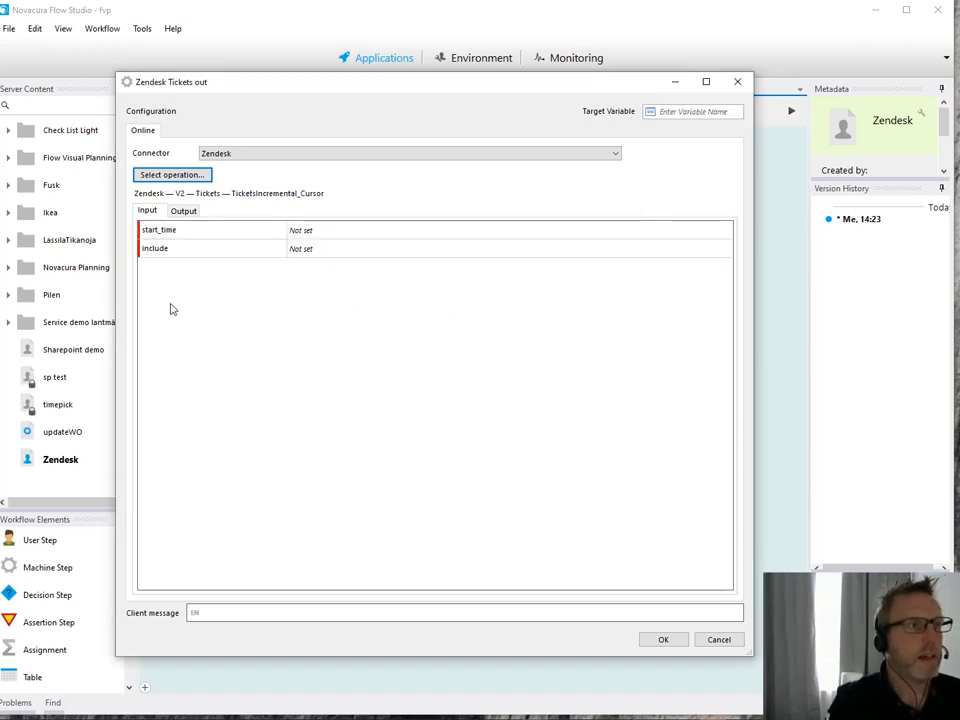
{"action": "left_click", "coordinate": [300, 231]}
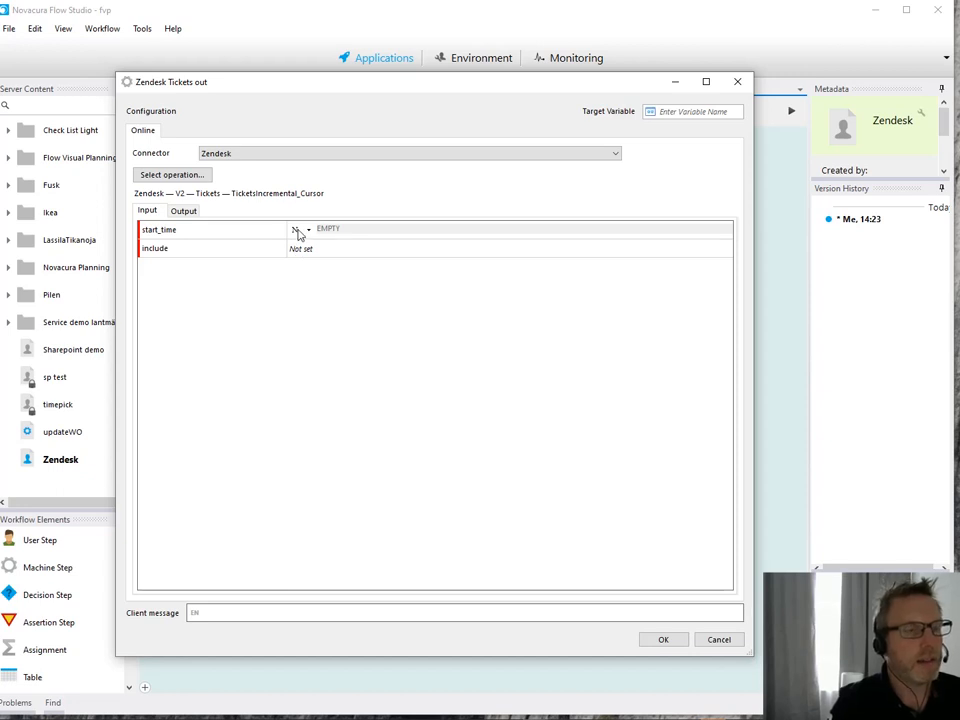
{"action": "left_click", "coordinate": [308, 230]}
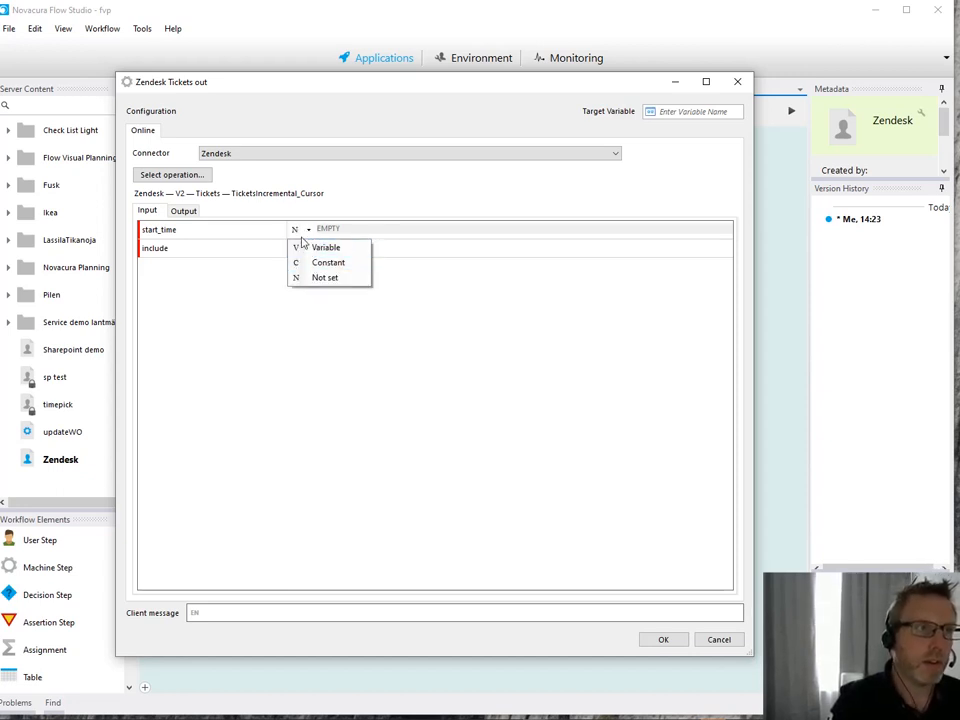
{"action": "left_click", "coordinate": [350, 230]}
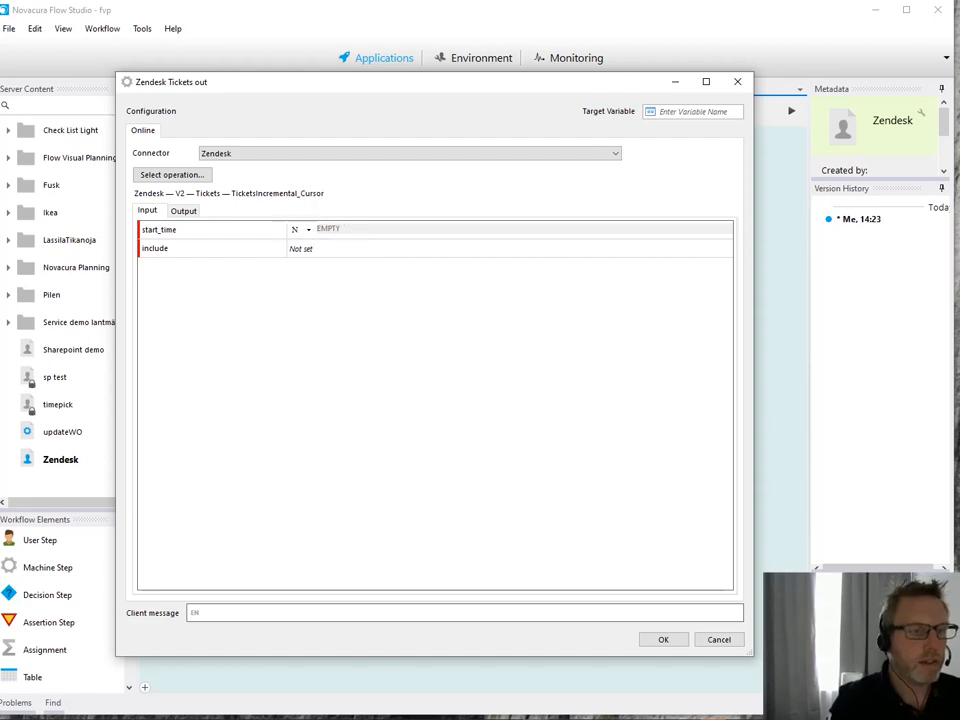
{"action": "left_click", "coordinate": [405, 715]}
{"action": "double_click", "coordinate": [561, 250]}
{"action": "key", "text": "ctrl+c"}
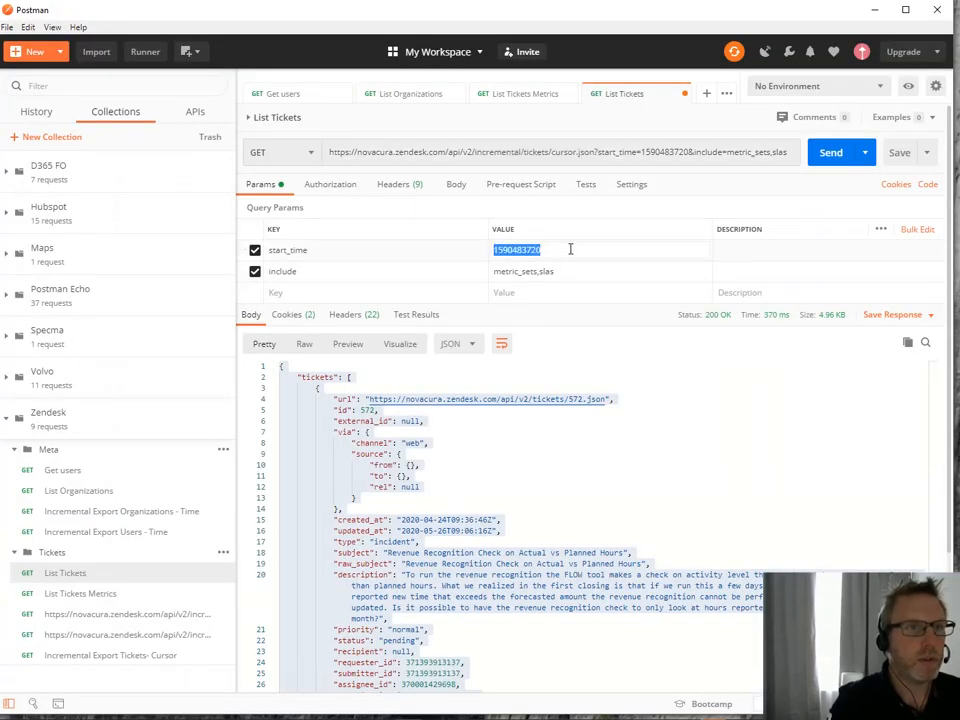
{"action": "key", "text": "alt+Tab"}
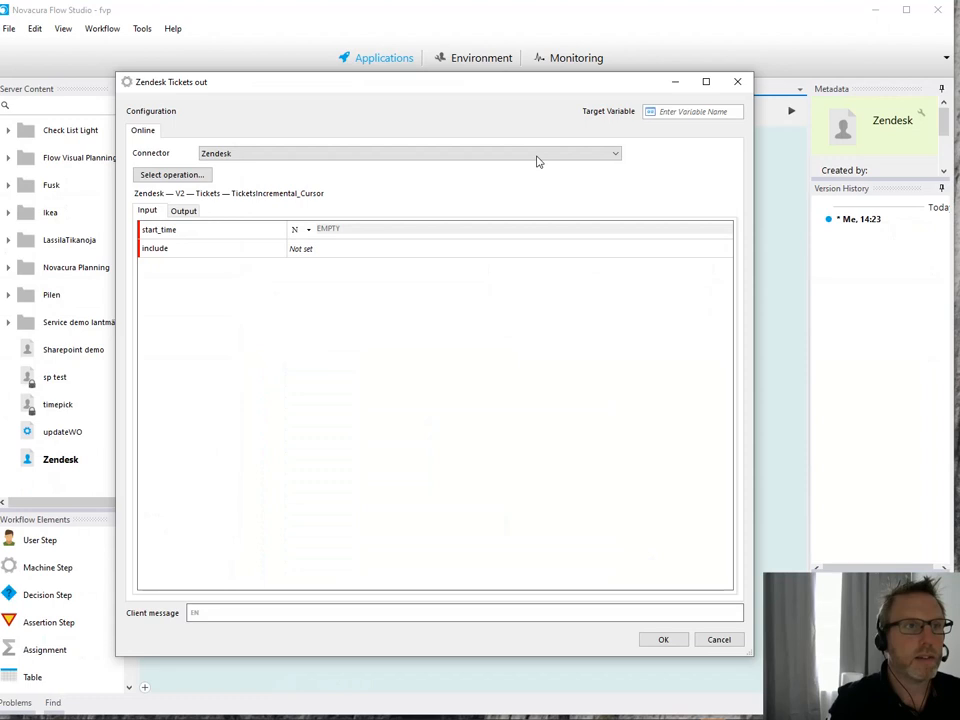
{"action": "left_click", "coordinate": [309, 230]}
{"action": "left_click", "coordinate": [316, 259]}
{"action": "key", "text": "ctrl+v"}
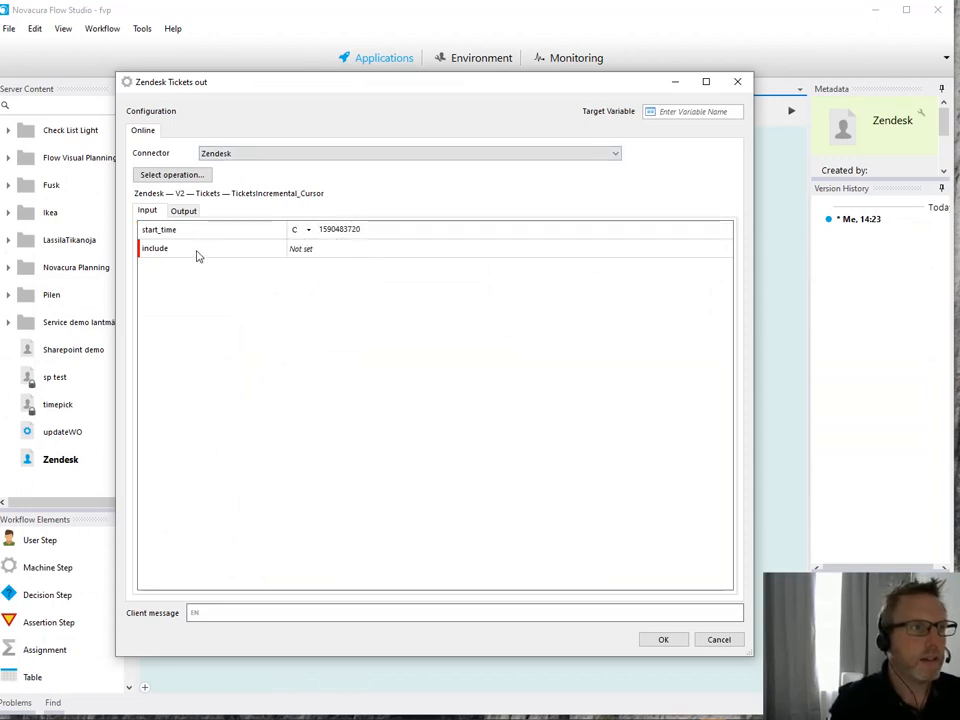
Step: Set the include input to the constant metric_sets,slas, copied from the List Tickets parameters in Postman
{"action": "left_click", "coordinate": [302, 251]}
{"action": "left_click", "coordinate": [318, 278]}
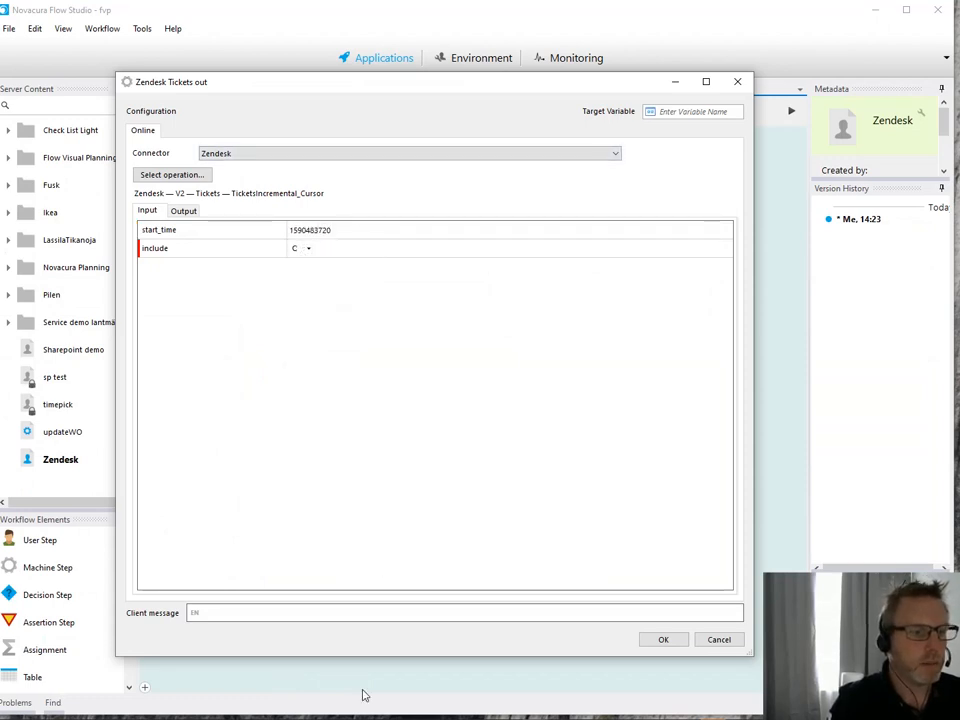
{"action": "key", "text": "alt+Tab"}
{"action": "left_click_drag", "start_coordinate": [494, 271], "coordinate": [579, 272]}
{"action": "key", "text": "ctrl+c"}
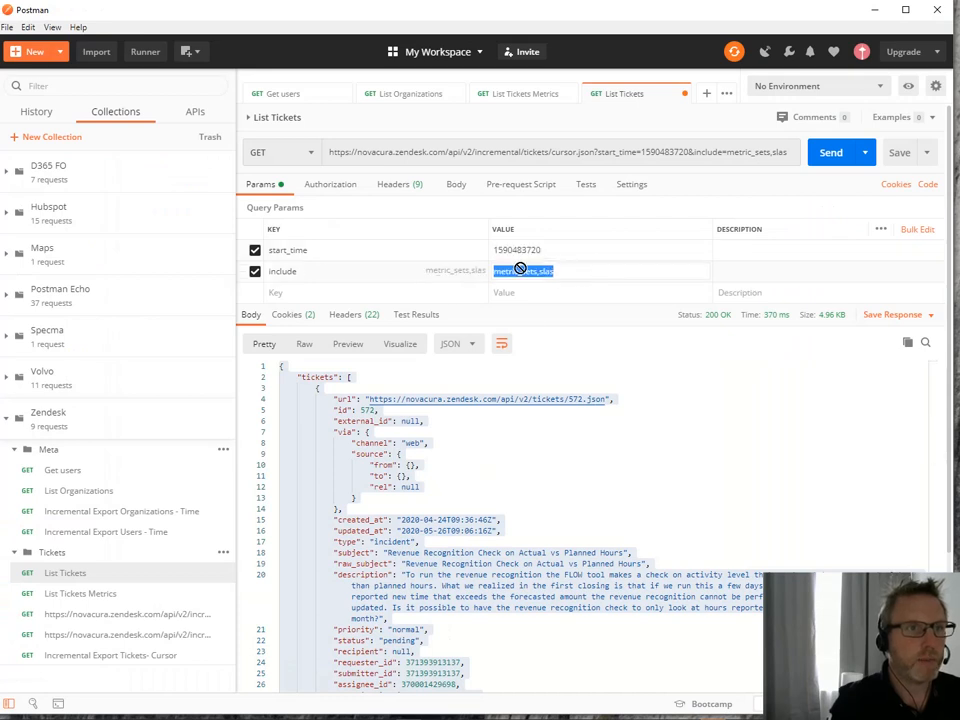
{"action": "key", "text": "alt+Tab"}
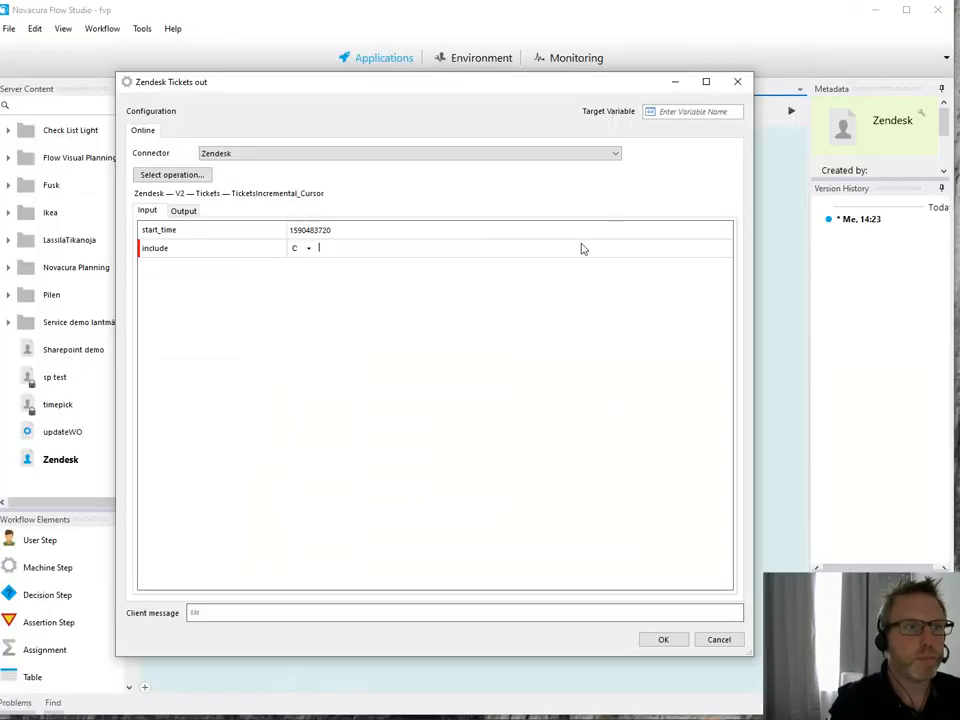
{"action": "key", "text": "ctrl+v"}
Step: Expand the operation's output down to the OK fields and set the machine step's target variable to TicketsOut
{"action": "left_click", "coordinate": [184, 211]}
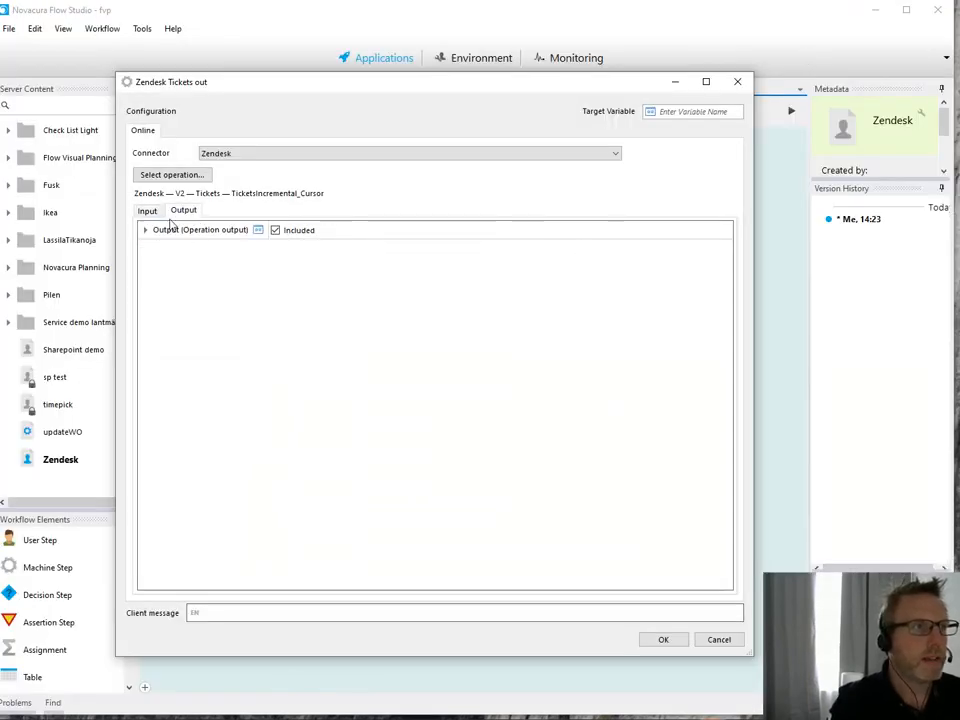
{"action": "left_click", "coordinate": [146, 231]}
{"action": "left_click", "coordinate": [154, 305]}
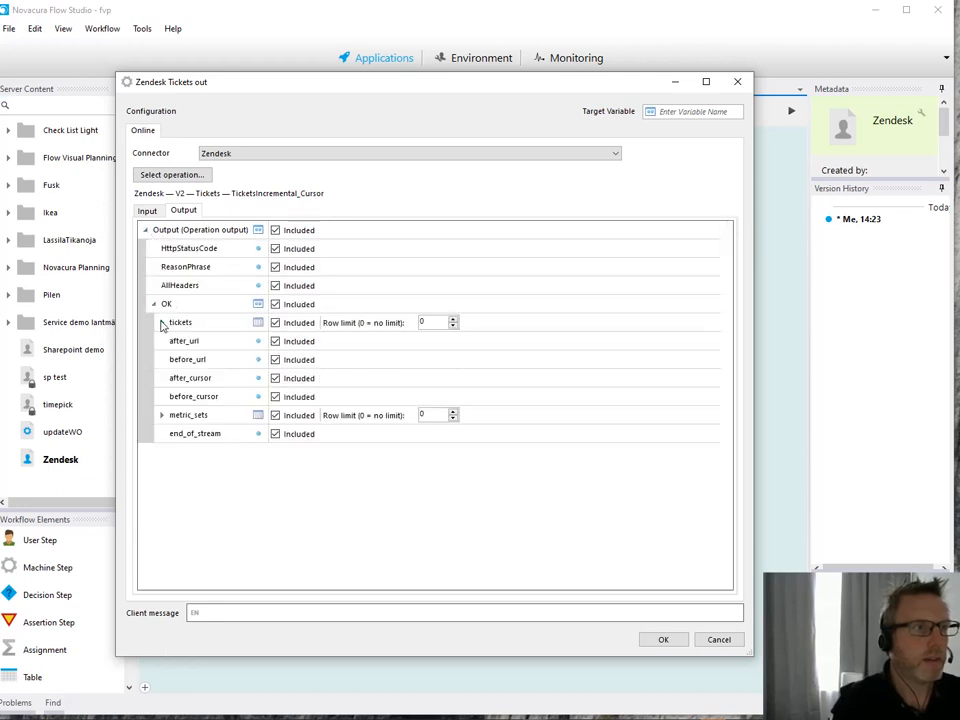
{"action": "left_click", "coordinate": [162, 323]}
{"action": "left_click", "coordinate": [163, 324]}
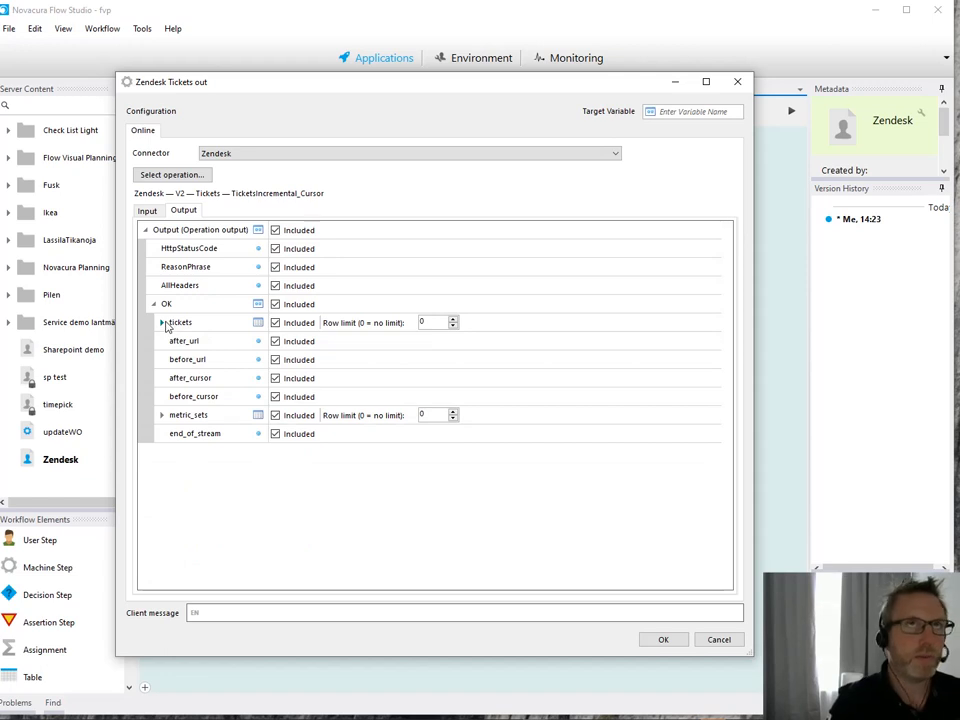
{"action": "left_click", "coordinate": [689, 111]}
{"action": "type", "text": "tsOut"}
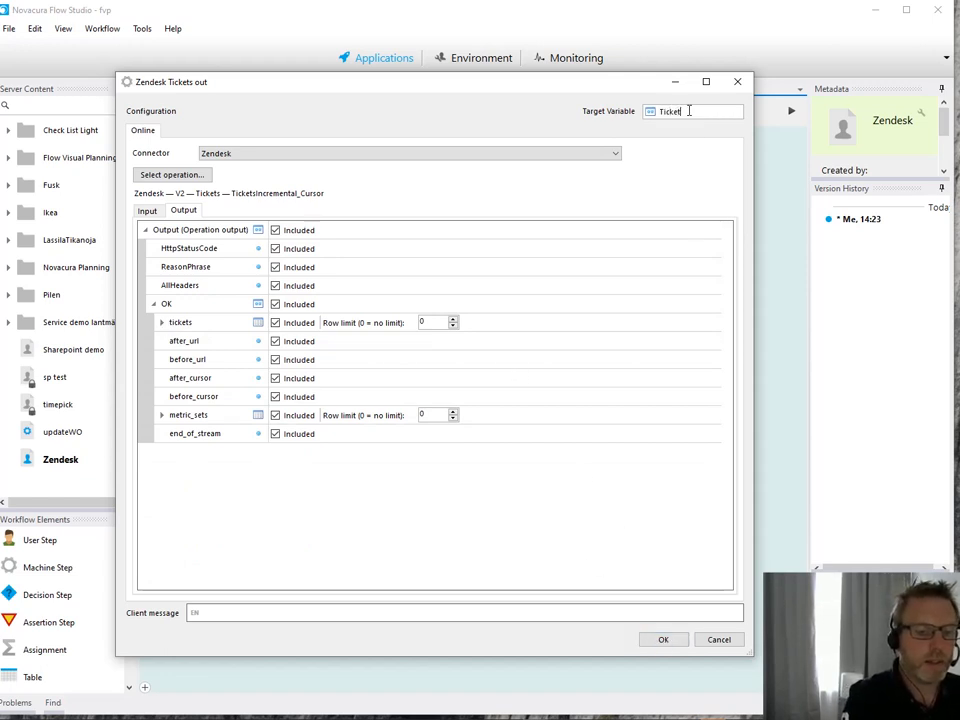
{"action": "left_click", "coordinate": [663, 639]}
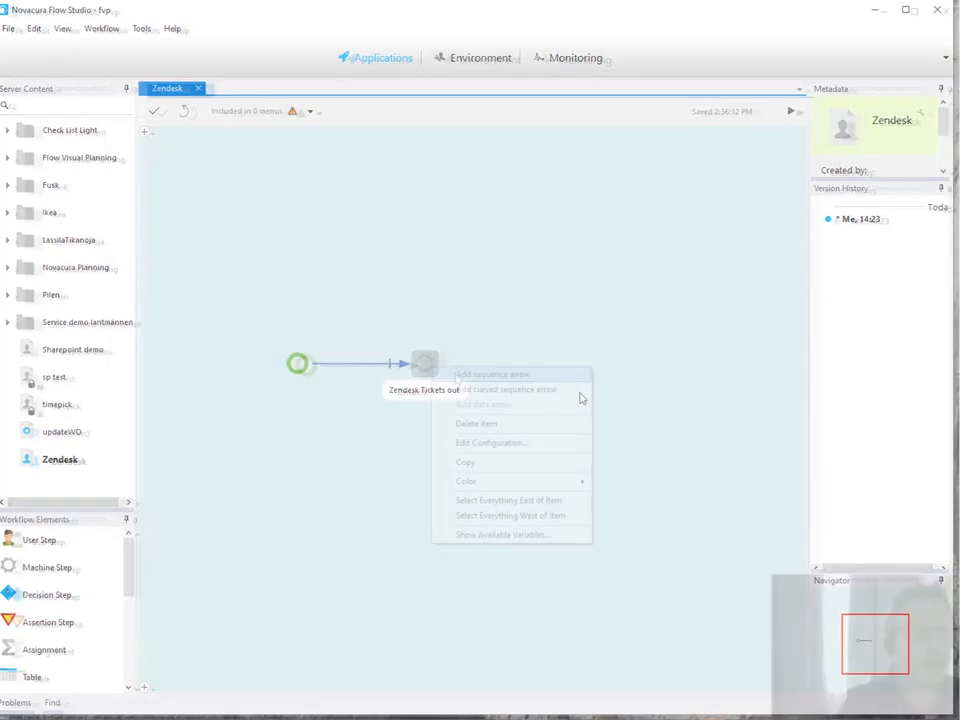
Step: Add a user step connected by a sequence arrow after the Zendesk Tickets out step
{"action": "left_click", "coordinate": [488, 374]}
{"action": "left_click", "coordinate": [571, 364]}
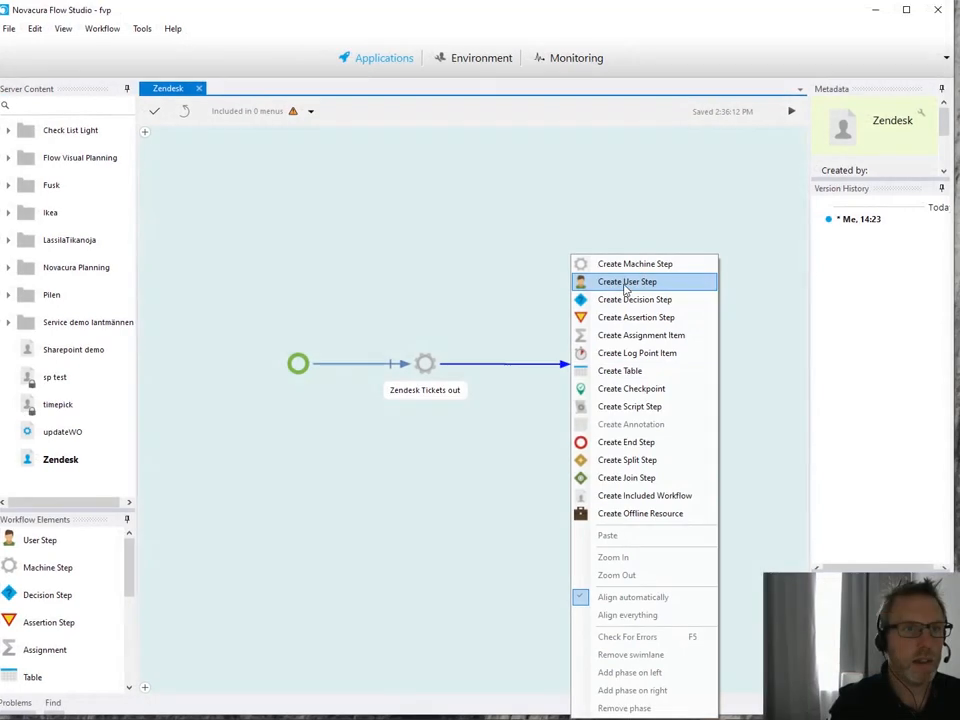
{"action": "left_click", "coordinate": [626, 282]}
Step: Add a Header element to the user step with the text {TicketsOut.ReasonPhrase}
{"action": "double_click", "coordinate": [571, 364]}
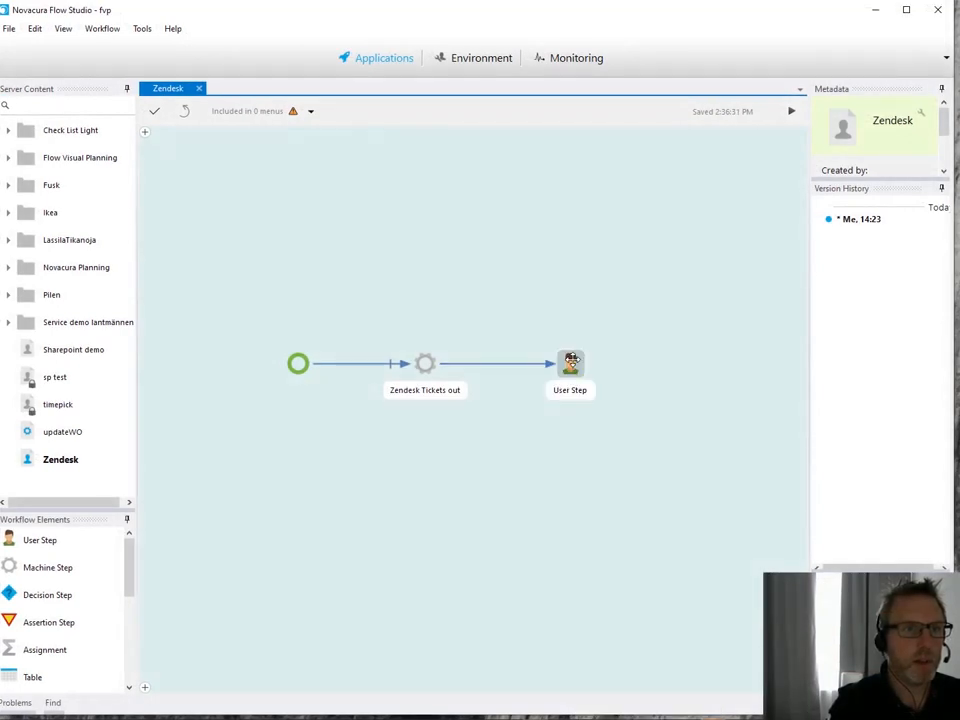
{"action": "left_click_drag", "start_coordinate": [559, 195], "coordinate": [770, 278]}
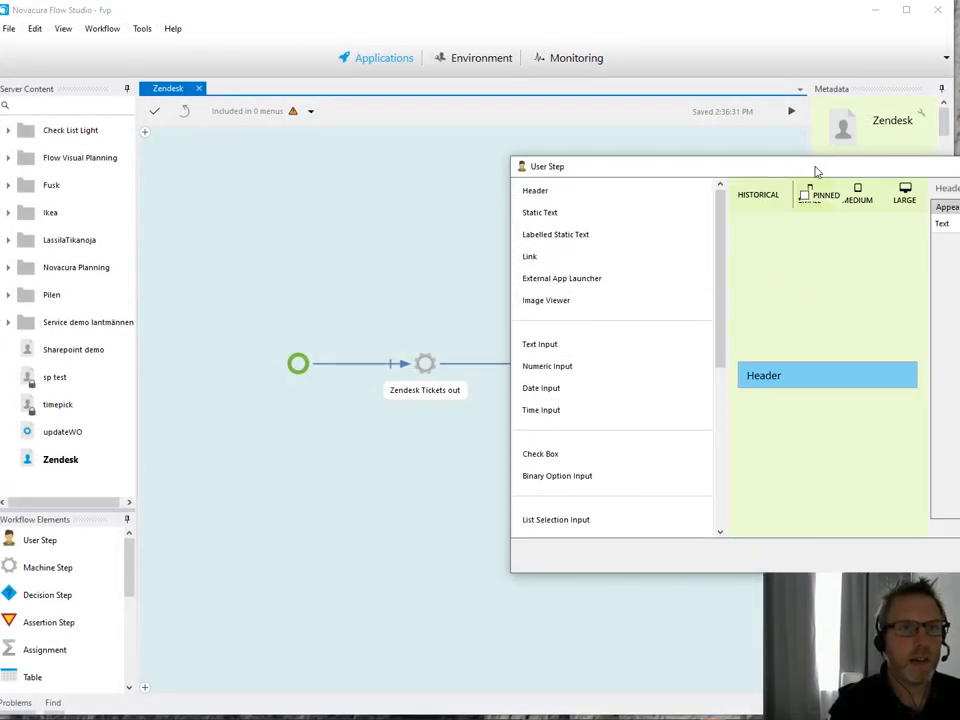
{"action": "left_click_drag", "start_coordinate": [814, 168], "coordinate": [396, 162]}
{"action": "left_click", "coordinate": [649, 212]}
{"action": "type", "text": "{"}
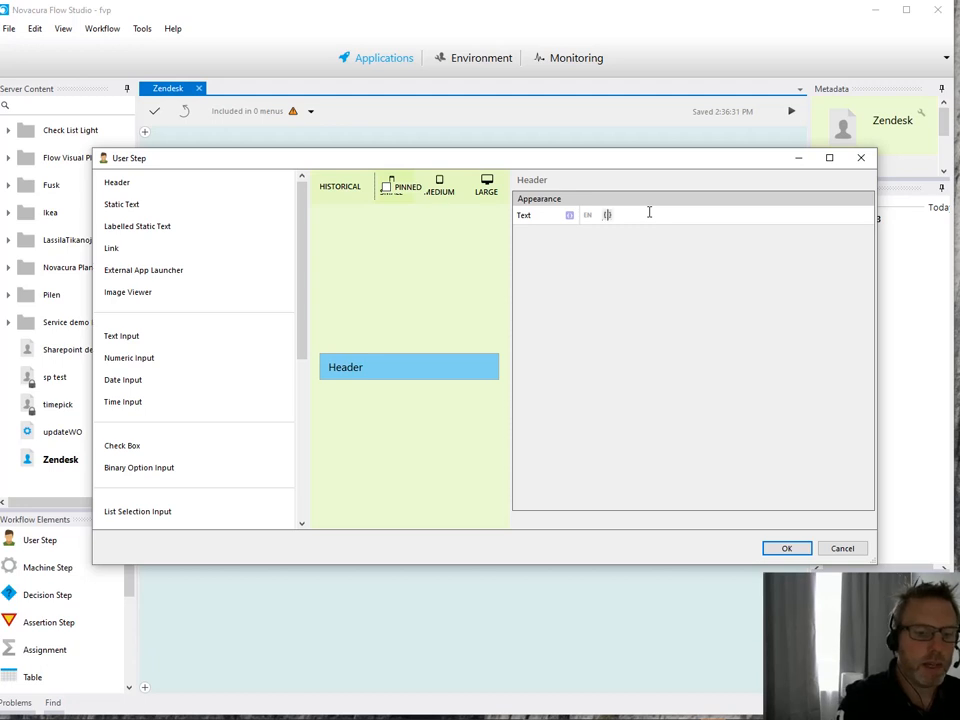
{"action": "type", "text": "TicketsOut"}
{"action": "key", "text": "Return"}
{"action": "type", "text": "."}
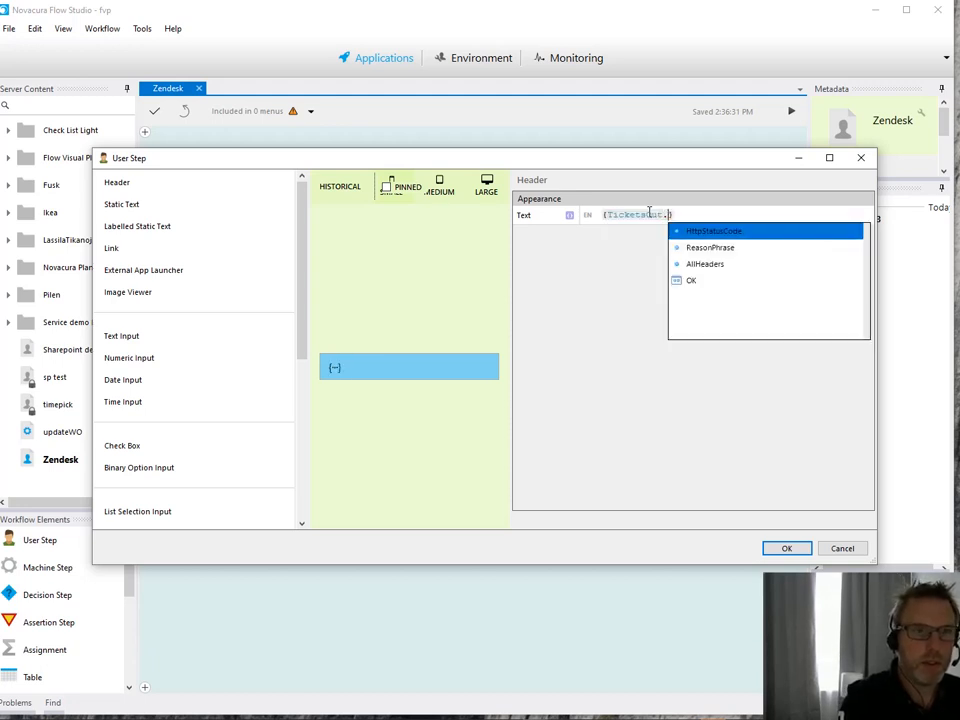
{"action": "key", "text": "Down"}
{"action": "key", "text": "Down"}
{"action": "key", "text": "Up"}
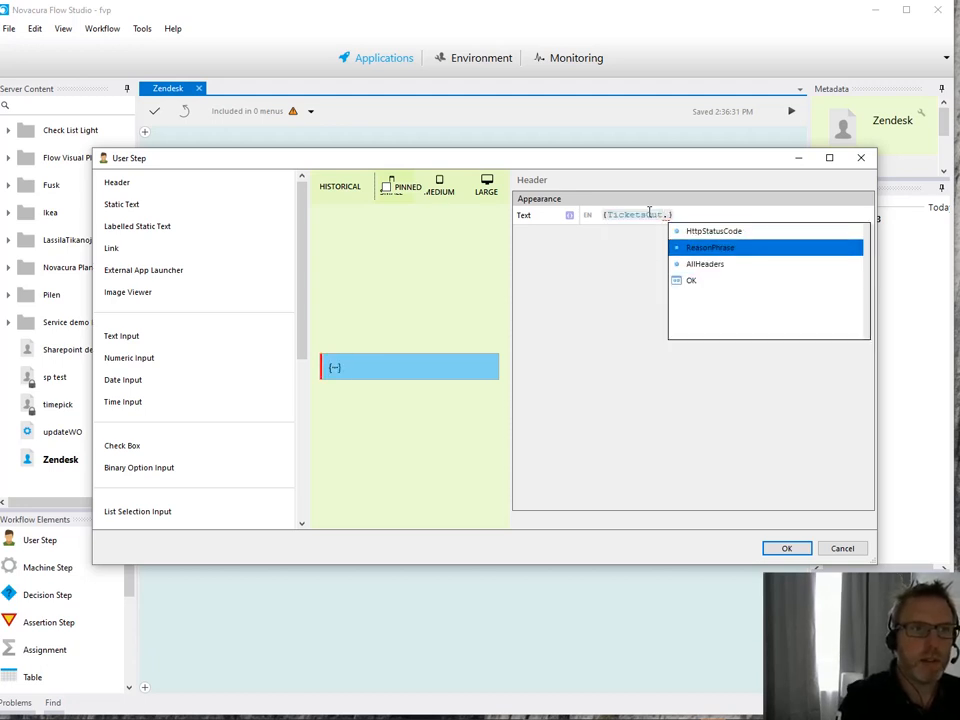
{"action": "key", "text": "Return"}
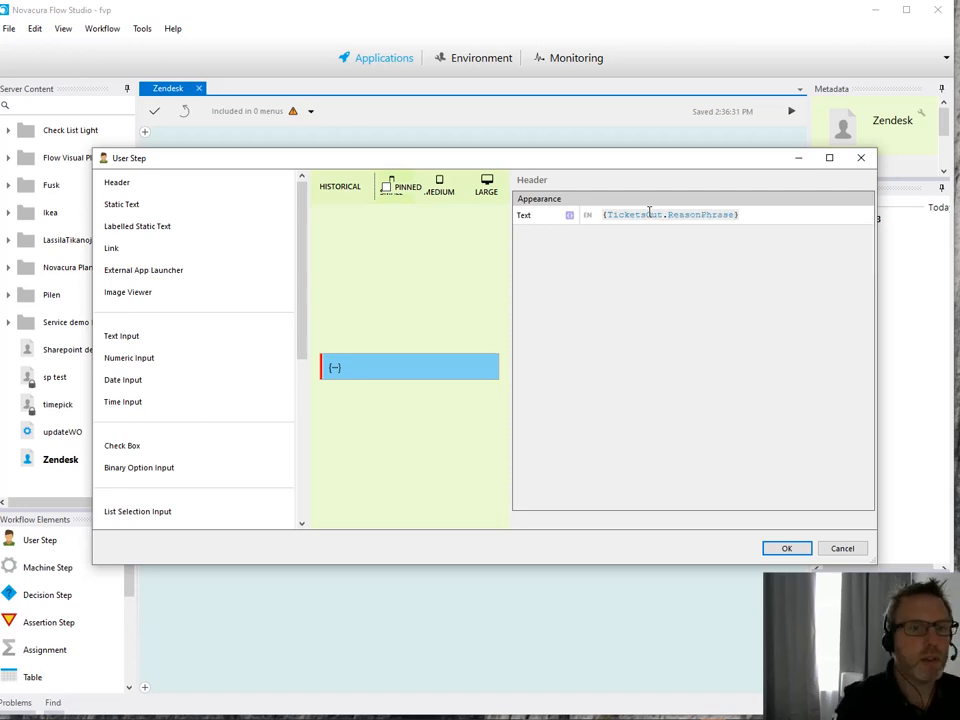
{"action": "left_click", "coordinate": [786, 549]}
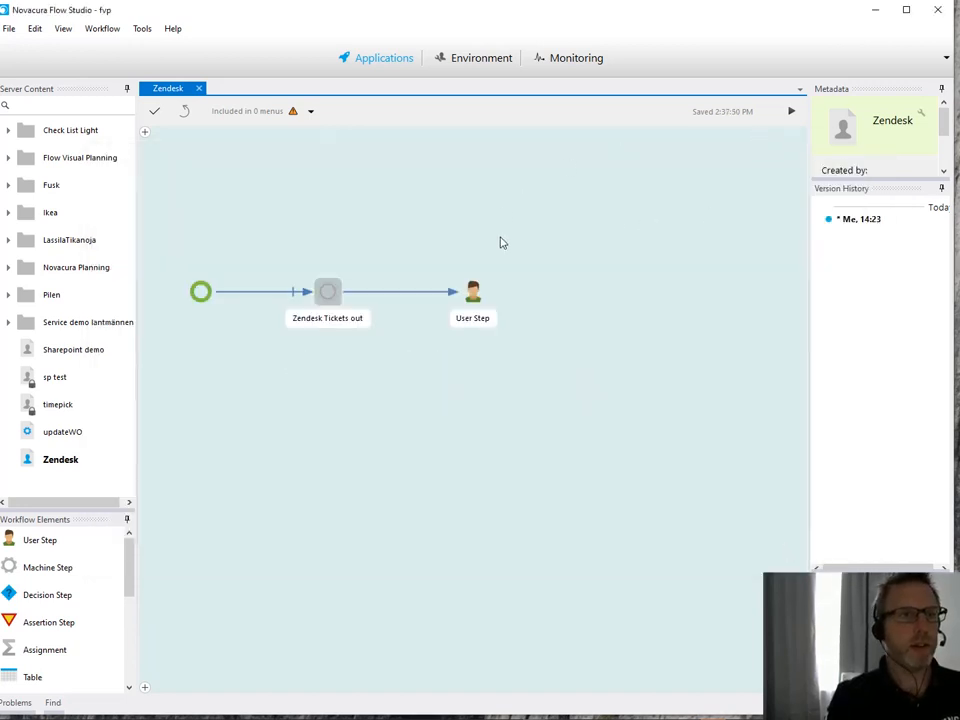
Step: Run the Zendesk workflow in the test bench, with the test bench enlarged and the variable Name column widened to fit
{"action": "left_click", "coordinate": [790, 114]}
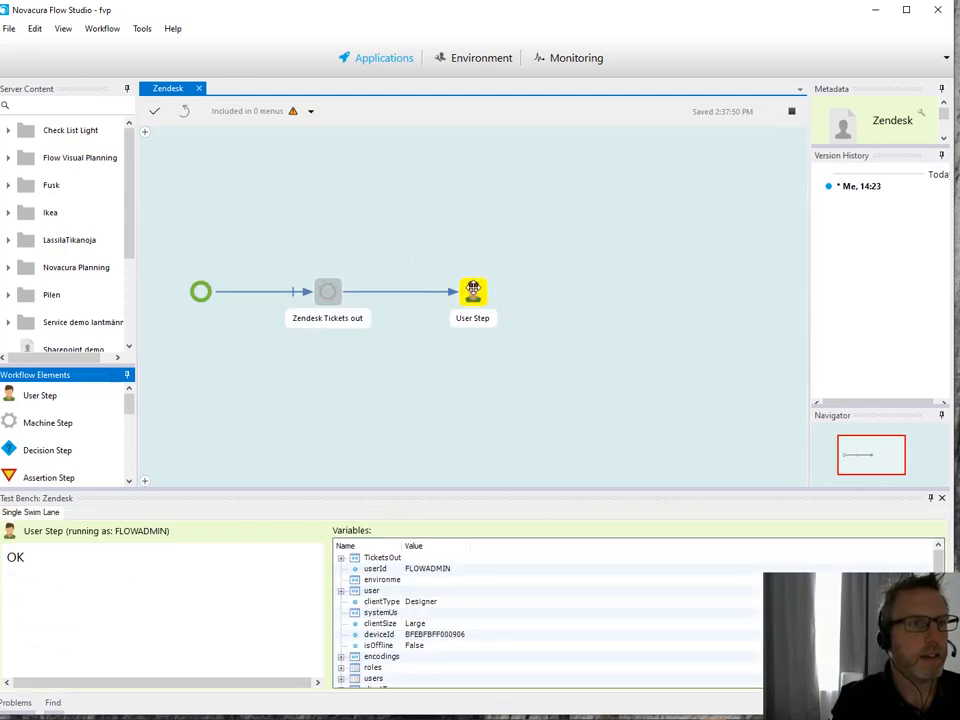
{"action": "left_click_drag", "start_coordinate": [263, 497], "coordinate": [270, 396]}
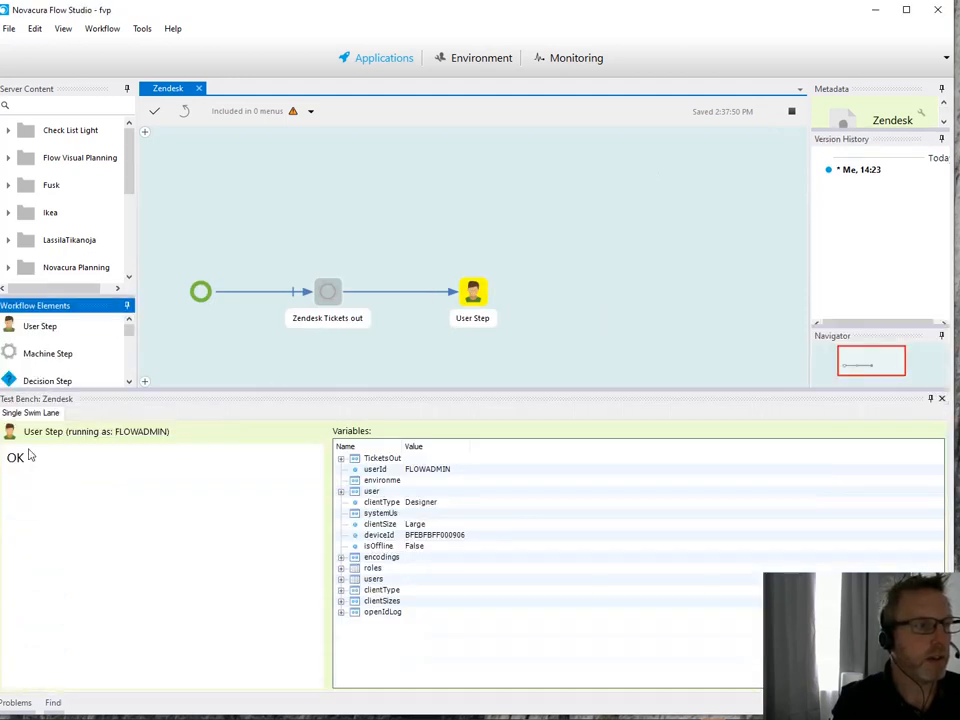
{"action": "double_click", "coordinate": [399, 446]}
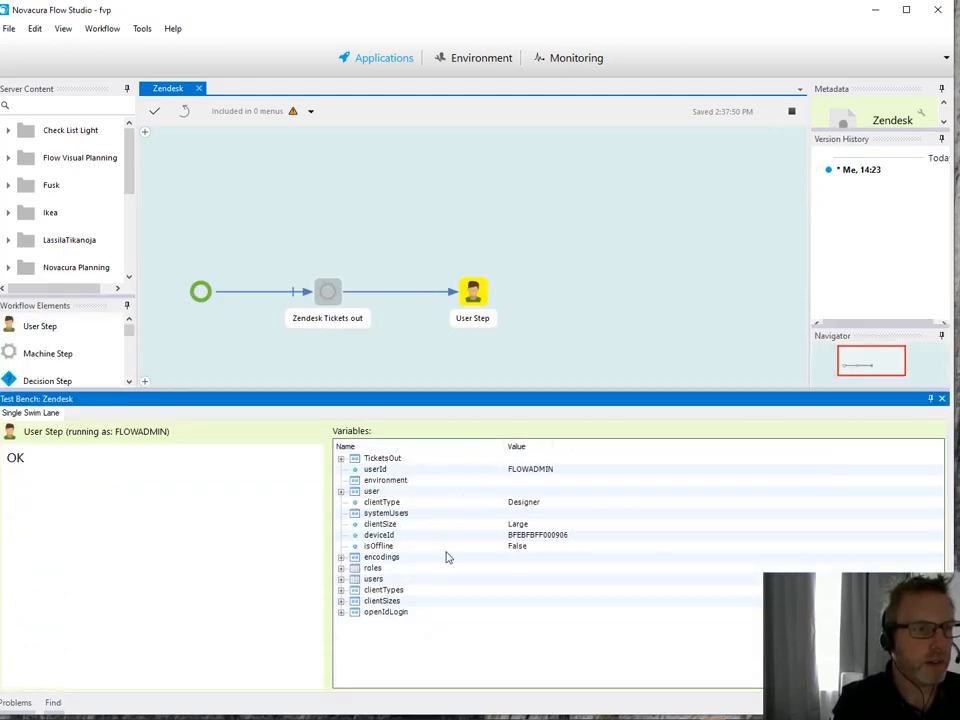
Step: Expand the TicketsOut variable through OK and the first ticket to examine its custom_fields entries
{"action": "left_click", "coordinate": [341, 458]}
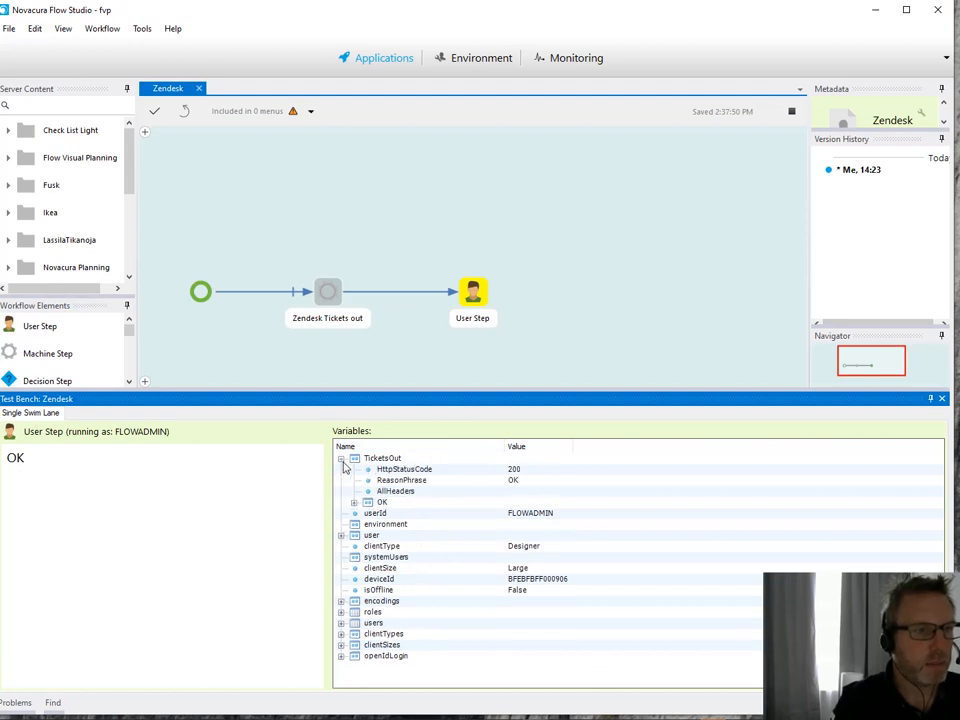
{"action": "left_click", "coordinate": [354, 502]}
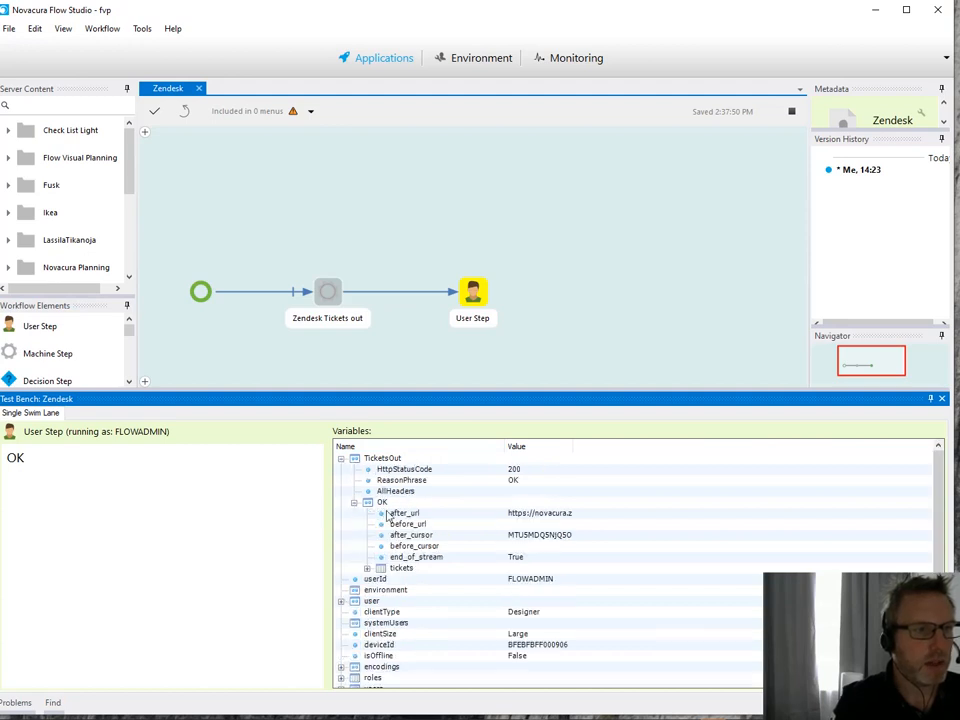
{"action": "left_click", "coordinate": [367, 568]}
{"action": "left_click", "coordinate": [380, 580]}
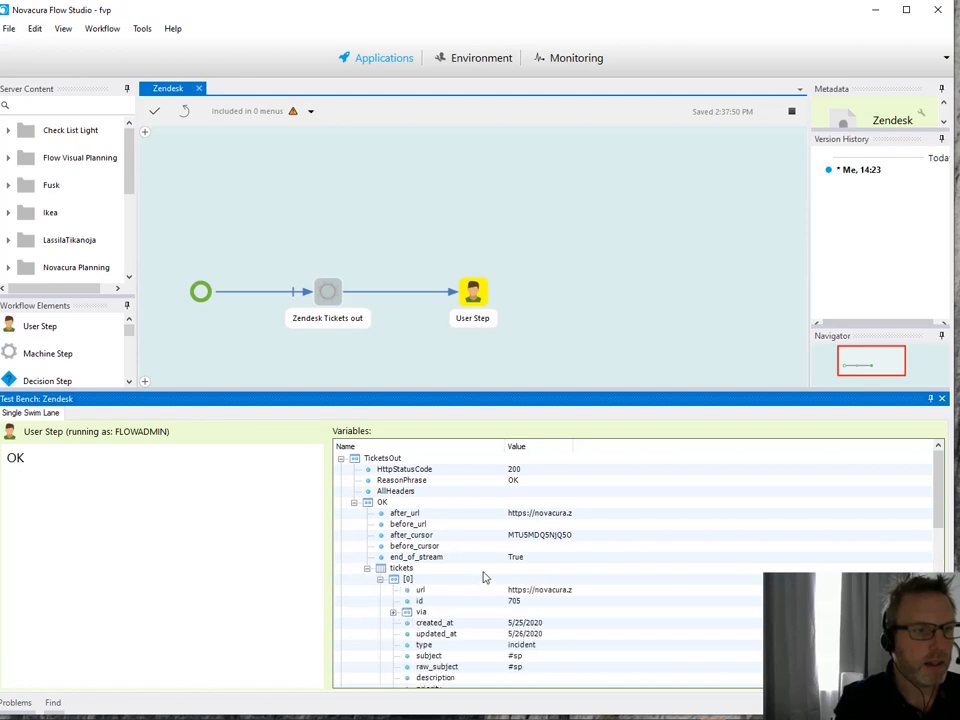
{"action": "scroll", "coordinate": [483, 578], "scroll_direction": "down", "scroll_amount": 6}
{"action": "left_click", "coordinate": [393, 557]}
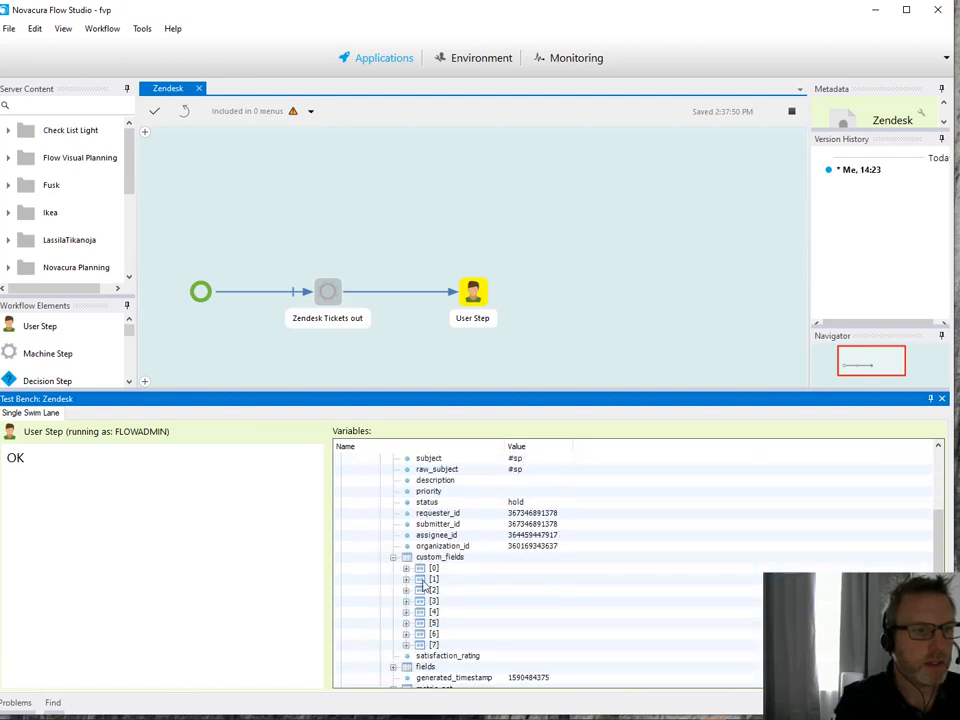
{"action": "left_click", "coordinate": [406, 579]}
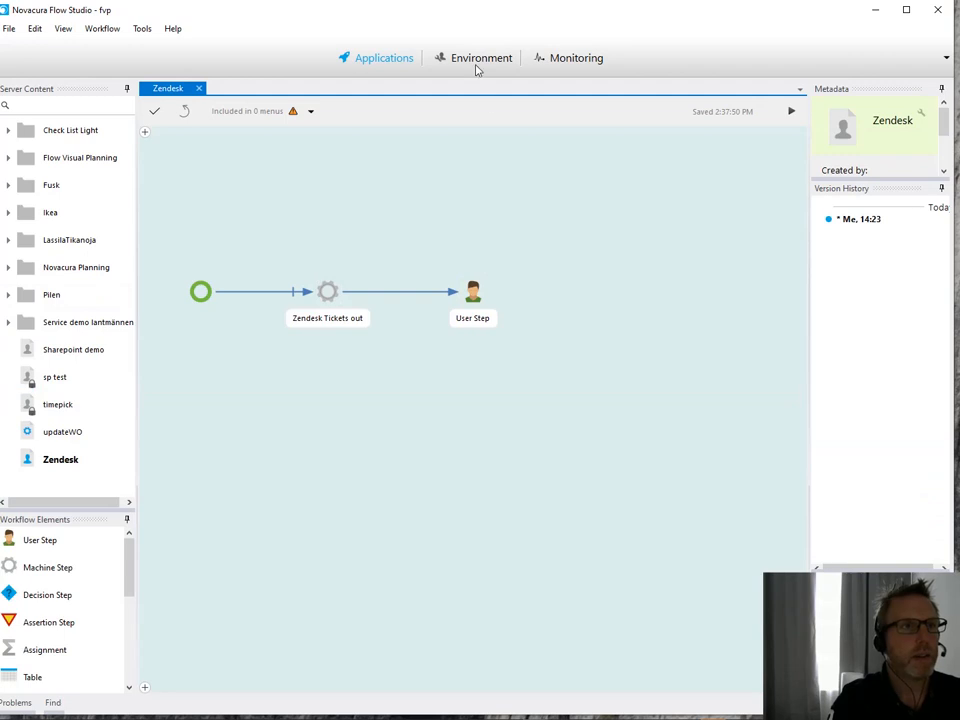
Step: Open the Zendesk connector's REST project from the environment's connectors and expand its V2 container and V2 model category
{"action": "left_click", "coordinate": [477, 64]}
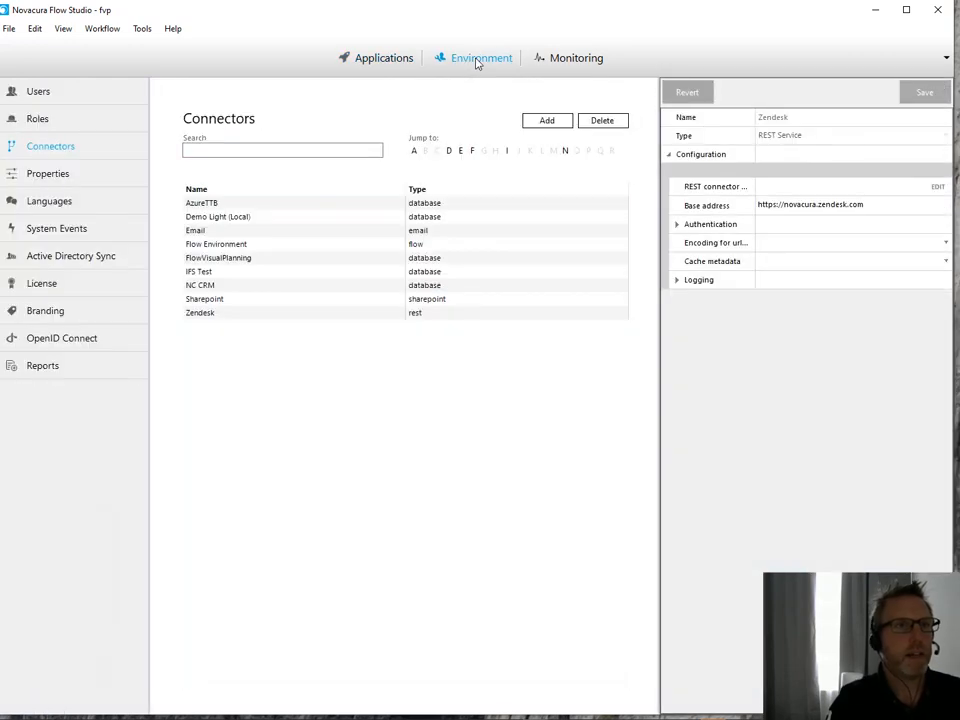
{"action": "left_click", "coordinate": [936, 188]}
{"action": "left_click_drag", "start_coordinate": [709, 88], "coordinate": [699, 60]}
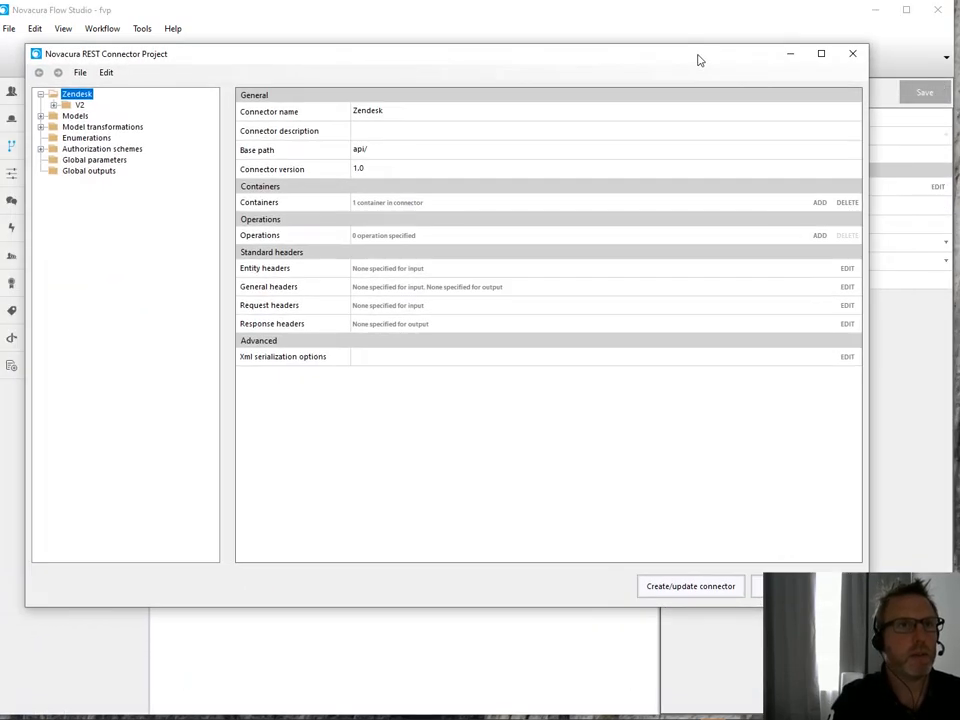
{"action": "left_click", "coordinate": [54, 105]}
{"action": "left_click", "coordinate": [41, 148]}
{"action": "left_click", "coordinate": [54, 160]}
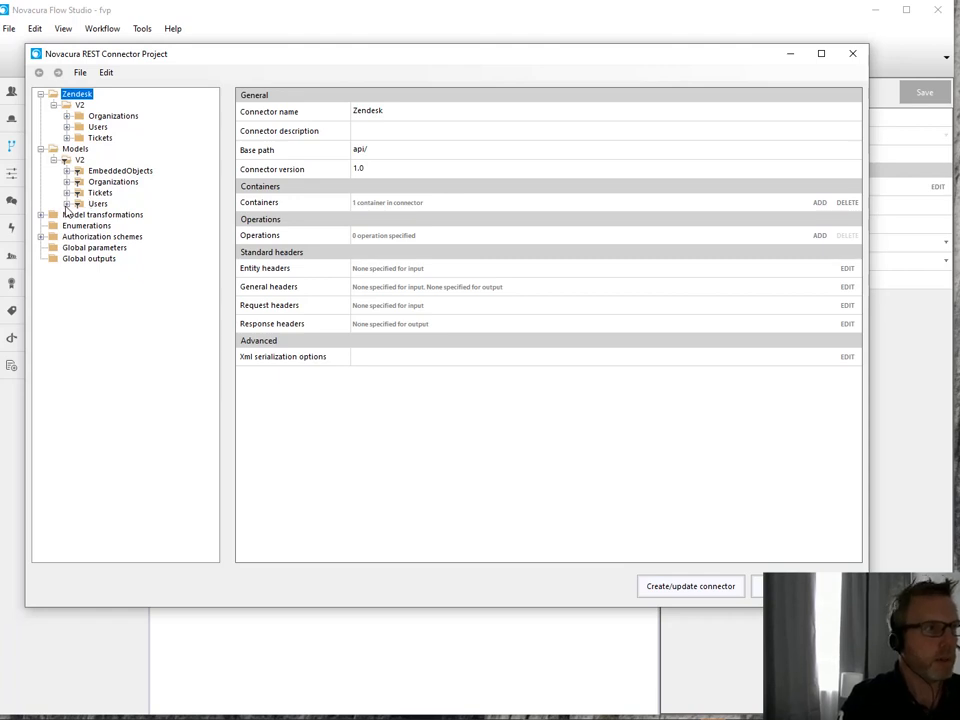
Step: View the OrganizationsV2 model in the Organizations category and the IncrementalTickets_cursor model in the Tickets category
{"action": "left_click", "coordinate": [66, 182]}
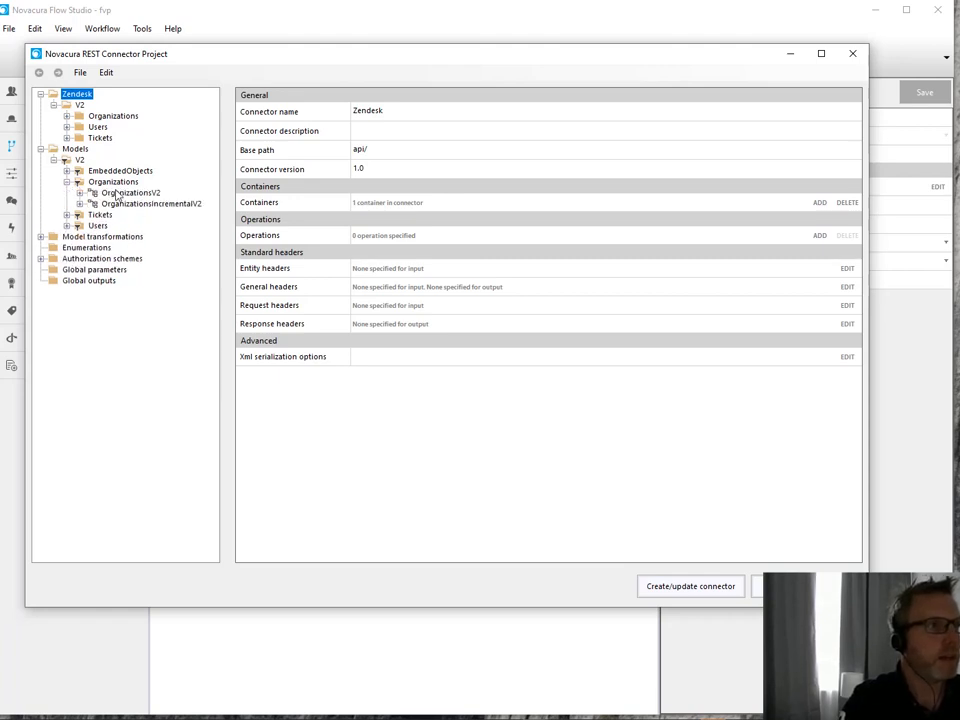
{"action": "left_click", "coordinate": [125, 193]}
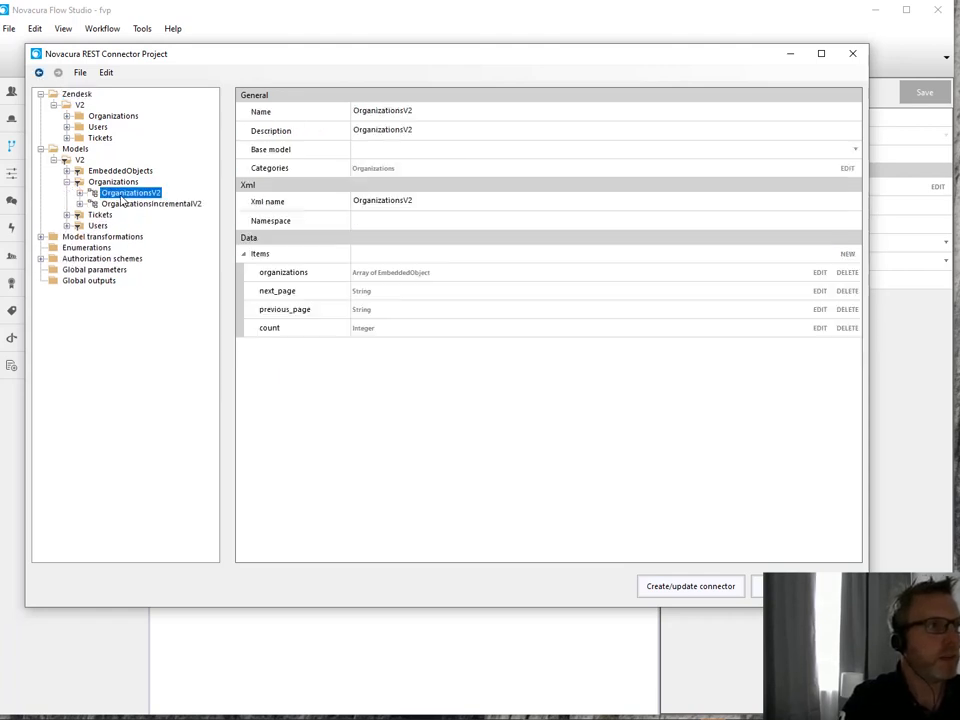
{"action": "left_click", "coordinate": [66, 183]}
{"action": "left_click", "coordinate": [99, 194]}
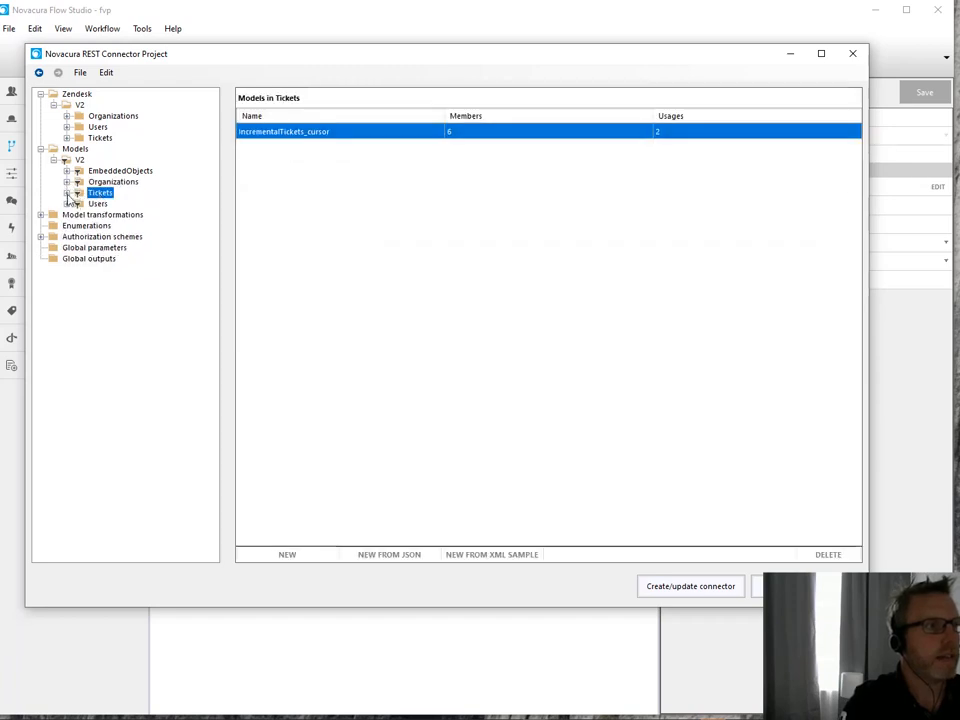
{"action": "left_click", "coordinate": [66, 193]}
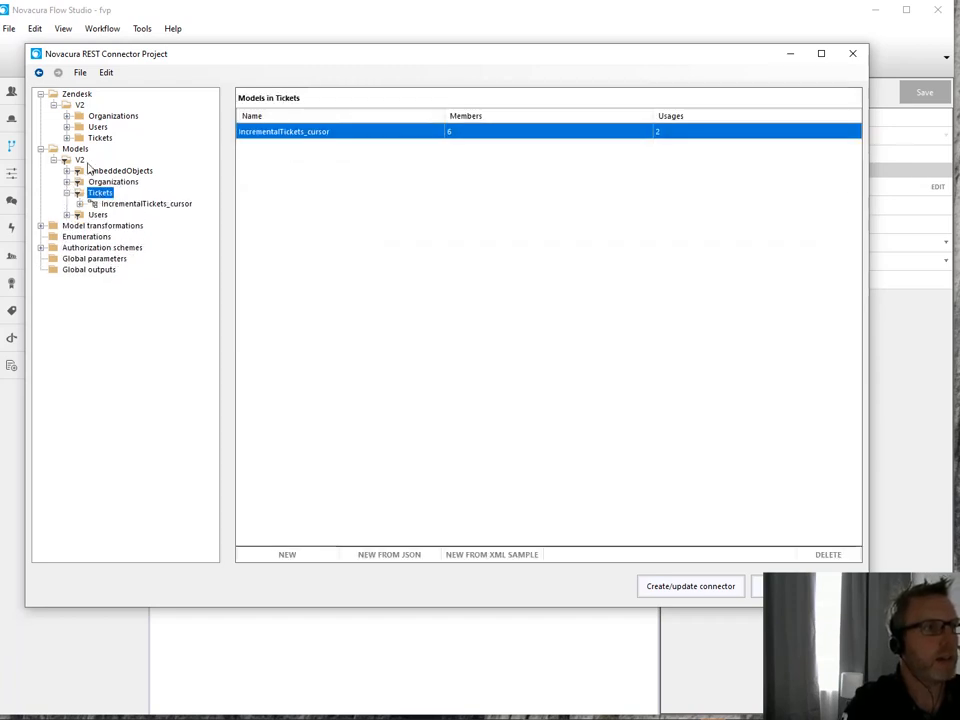
{"action": "left_click", "coordinate": [140, 205]}
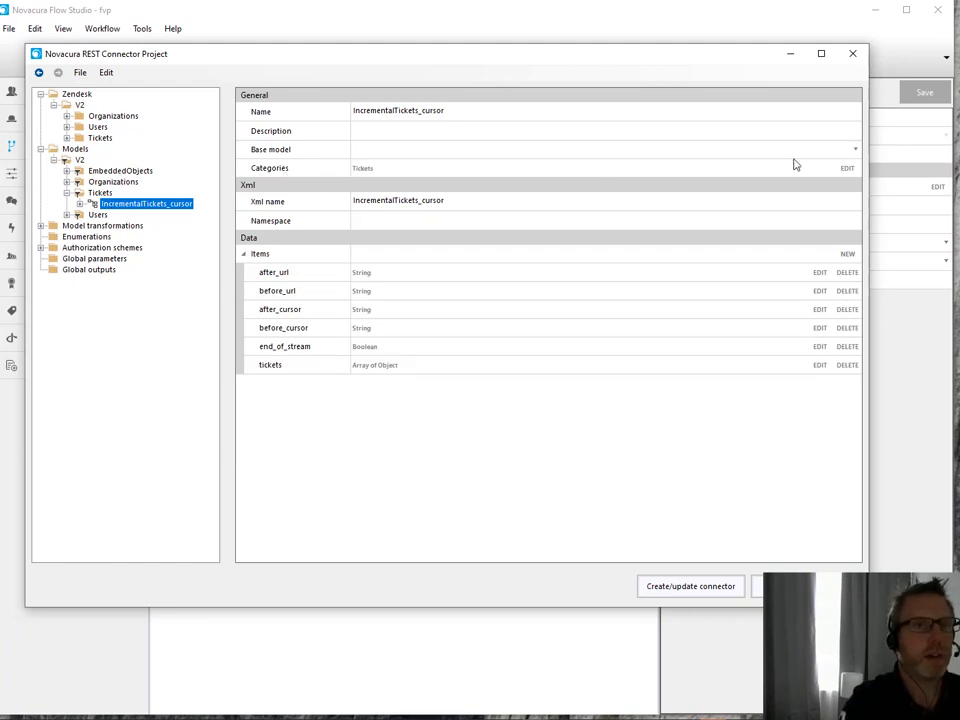
Step: Review the category assignment of the IncrementalTickets_cursor model and keep Tickets as its category
{"action": "left_click", "coordinate": [845, 169]}
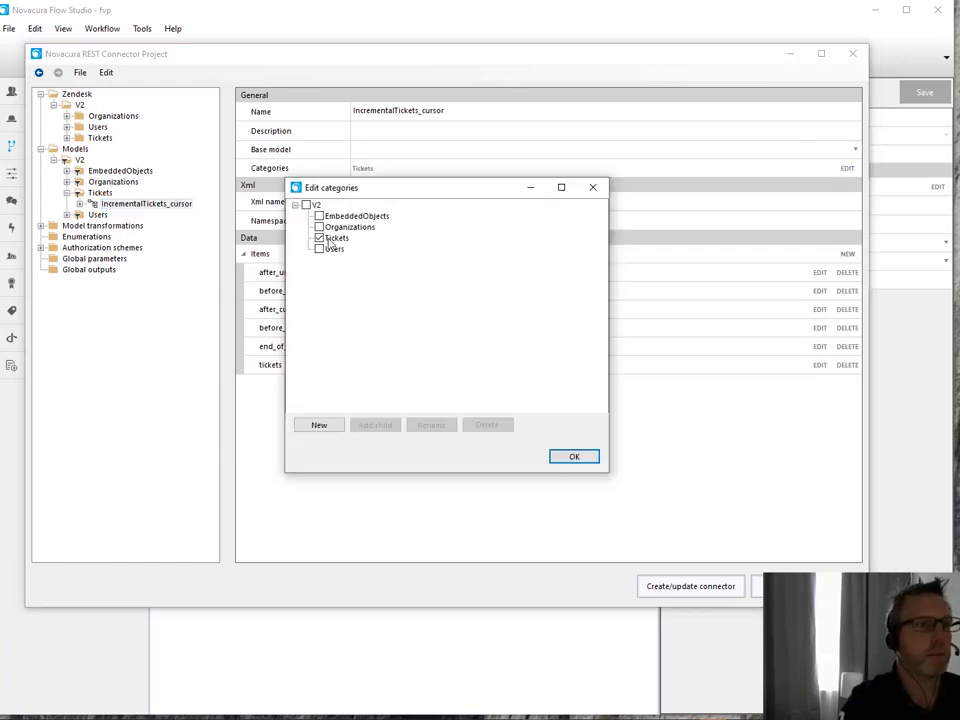
{"action": "left_click_drag", "start_coordinate": [358, 188], "coordinate": [415, 188]}
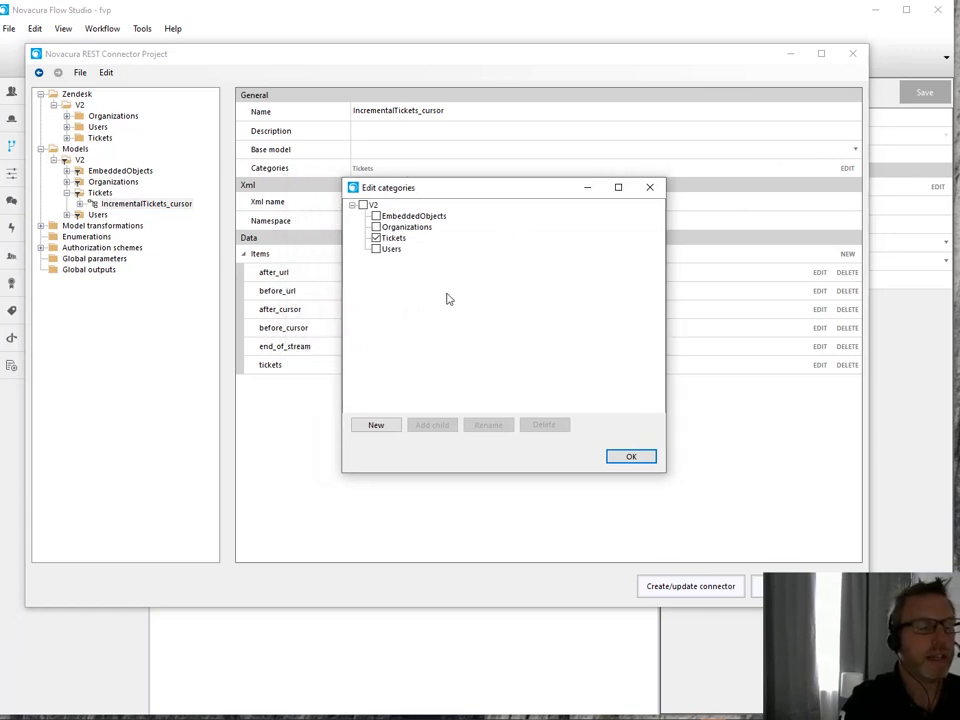
{"action": "left_click_drag", "start_coordinate": [530, 195], "coordinate": [545, 194]}
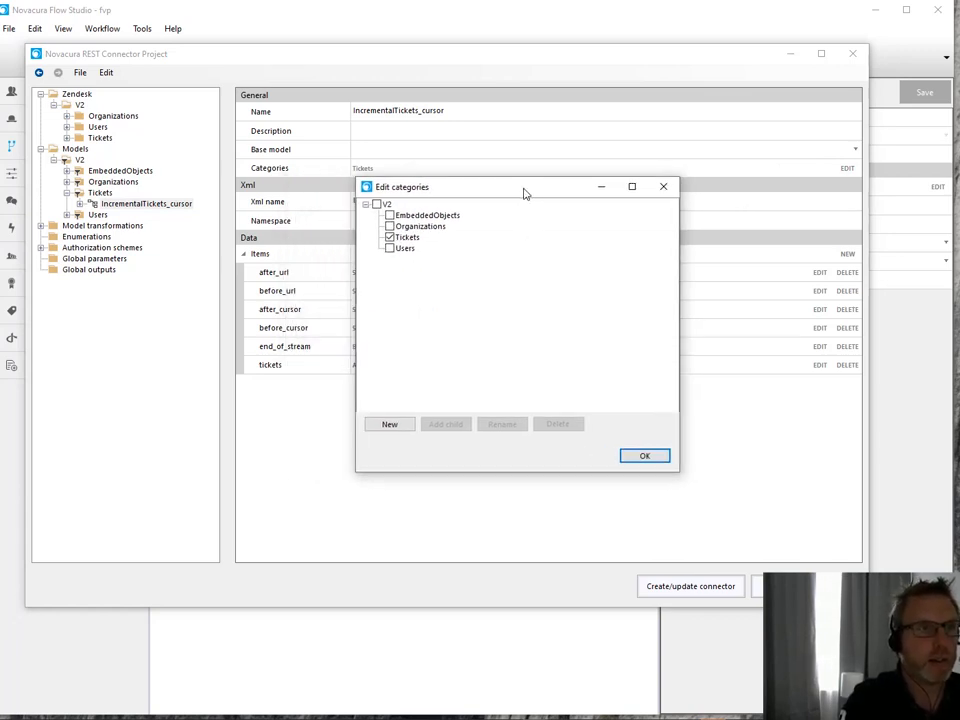
{"action": "left_click", "coordinate": [646, 455]}
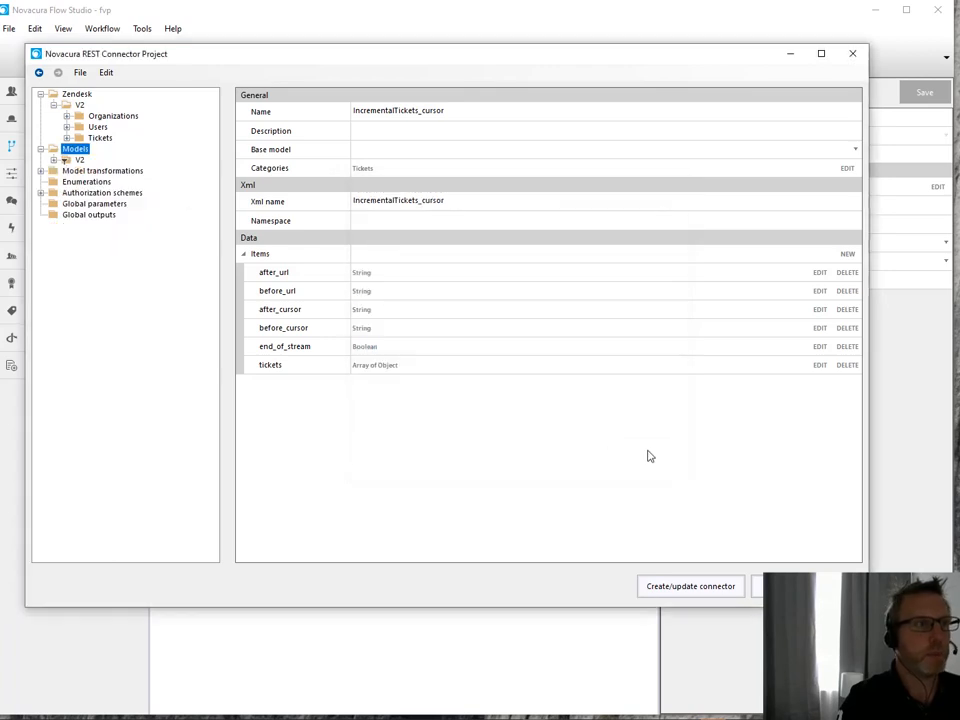
Step: Expand the V2 model category and its Tickets, Users and Organizations subcategories to list their models
{"action": "left_click", "coordinate": [55, 161]}
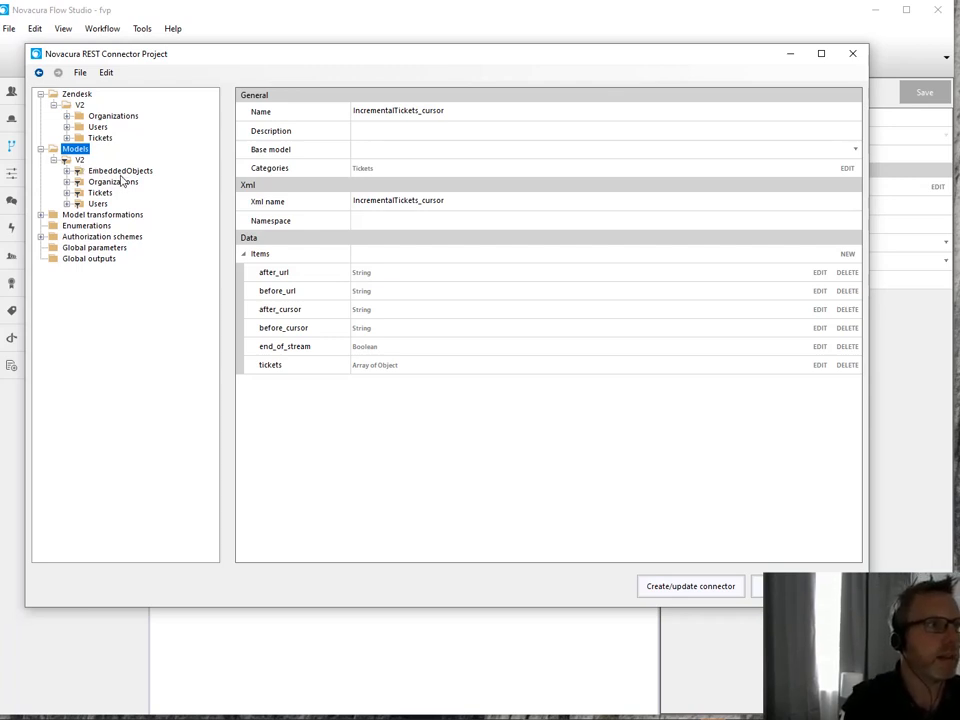
{"action": "left_click", "coordinate": [67, 192]}
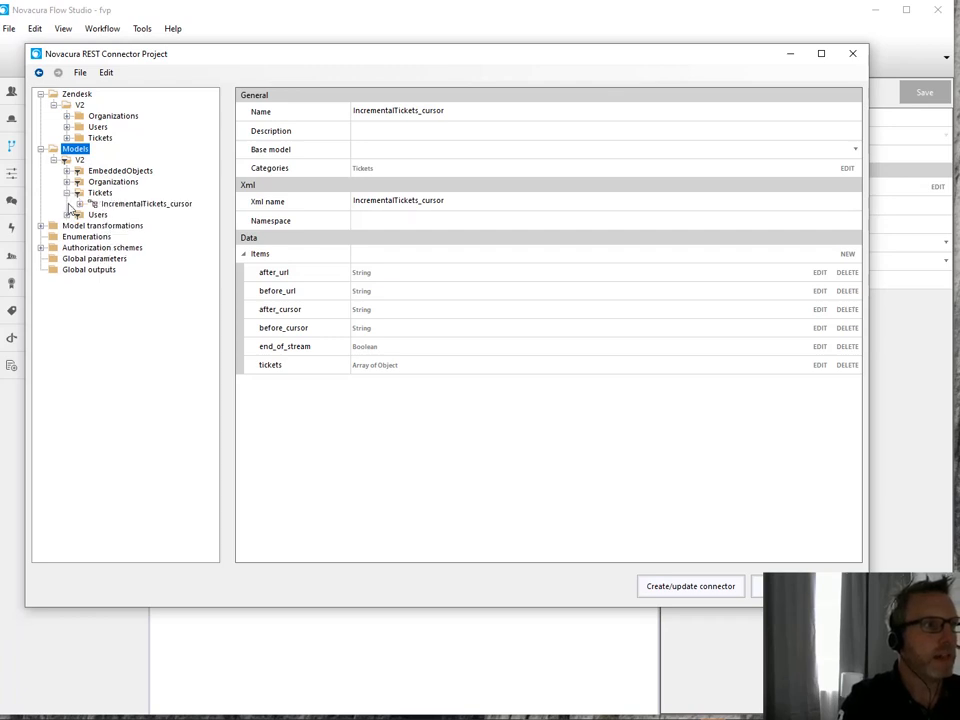
{"action": "left_click", "coordinate": [67, 215]}
{"action": "left_click", "coordinate": [67, 181]}
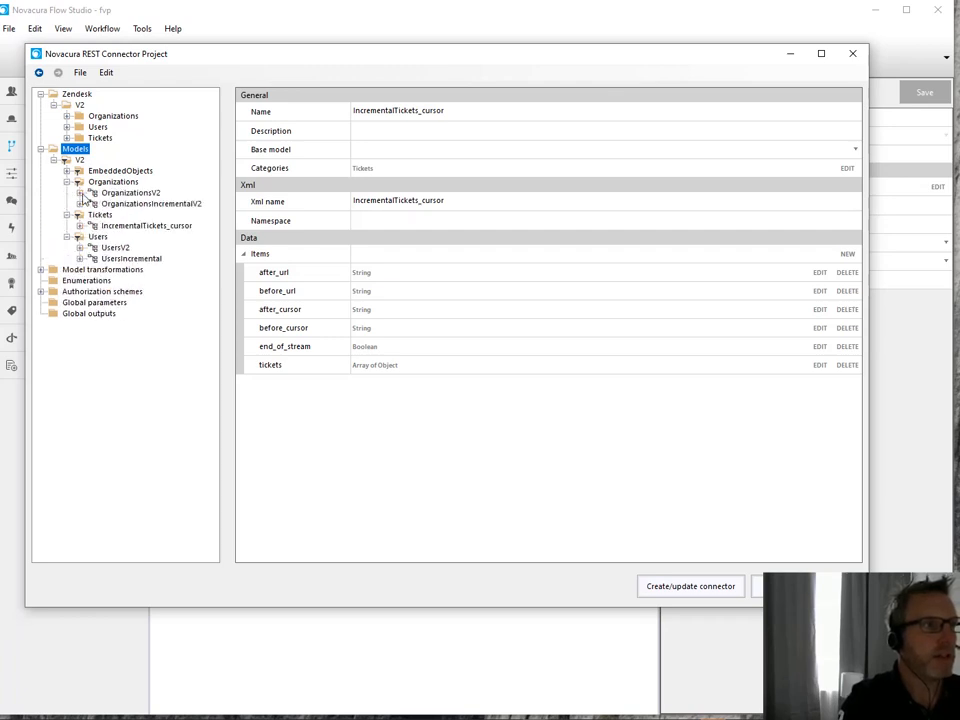
Step: Examine the structure of the IncrementalTickets_cursor model, including the tickets array with its custom_fields and metric_set members
{"action": "left_click", "coordinate": [116, 228]}
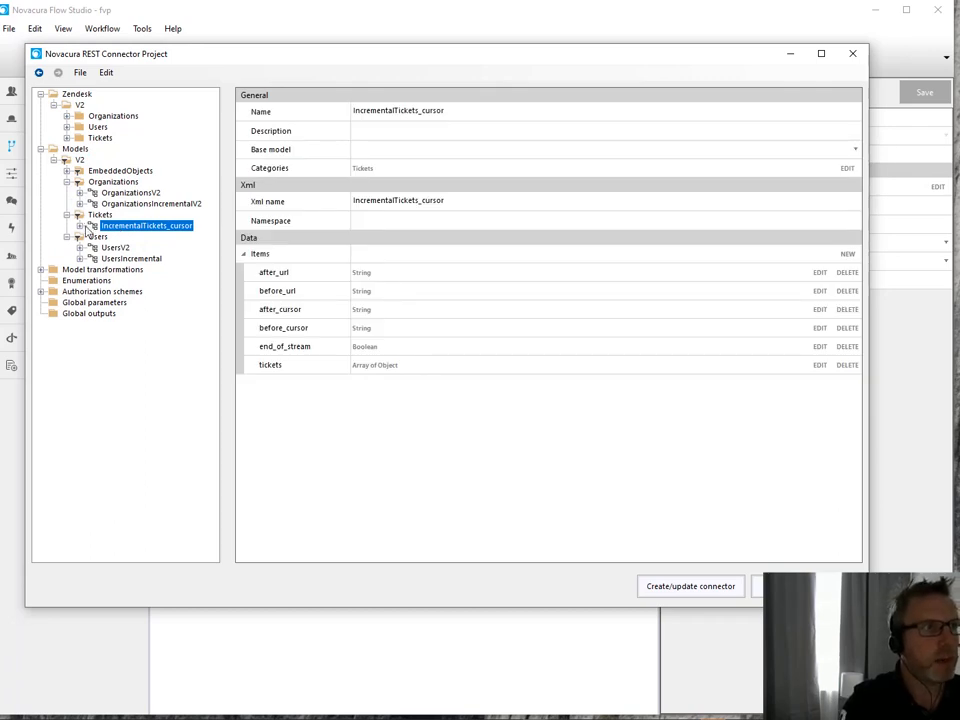
{"action": "left_click", "coordinate": [80, 226]}
{"action": "left_click", "coordinate": [93, 291]}
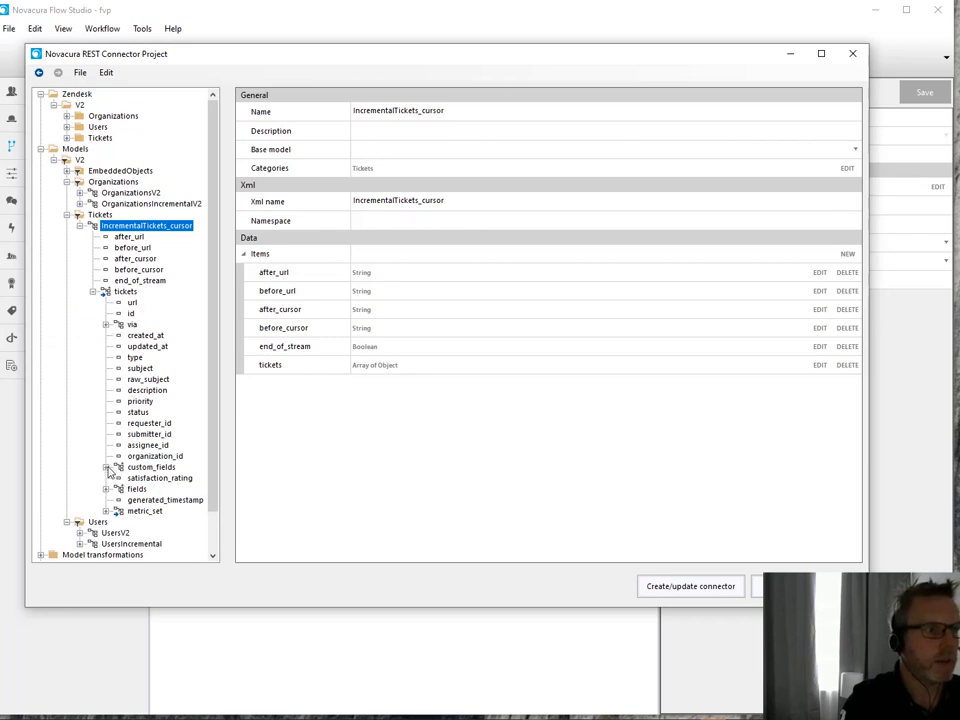
{"action": "left_click", "coordinate": [106, 467]}
{"action": "left_click", "coordinate": [106, 467]}
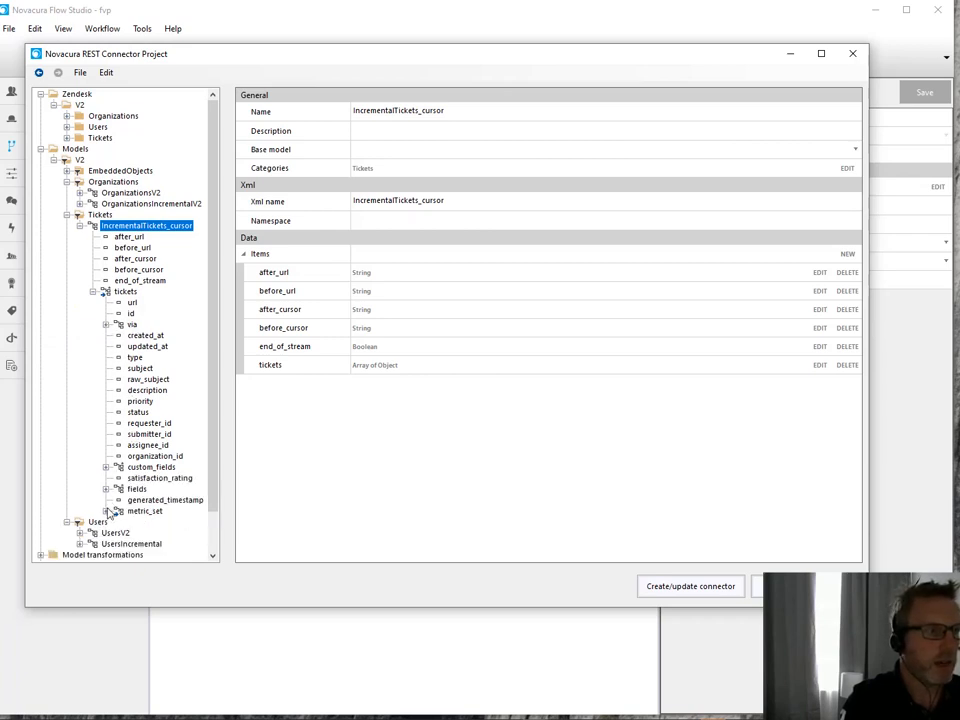
{"action": "left_click", "coordinate": [106, 511]}
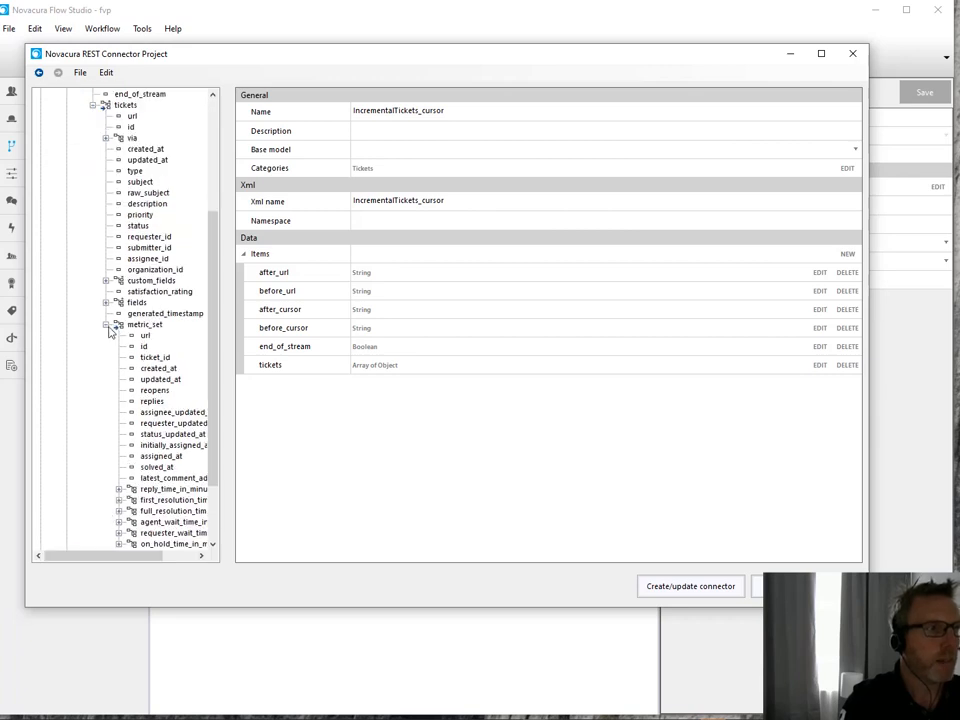
{"action": "left_click", "coordinate": [107, 326]}
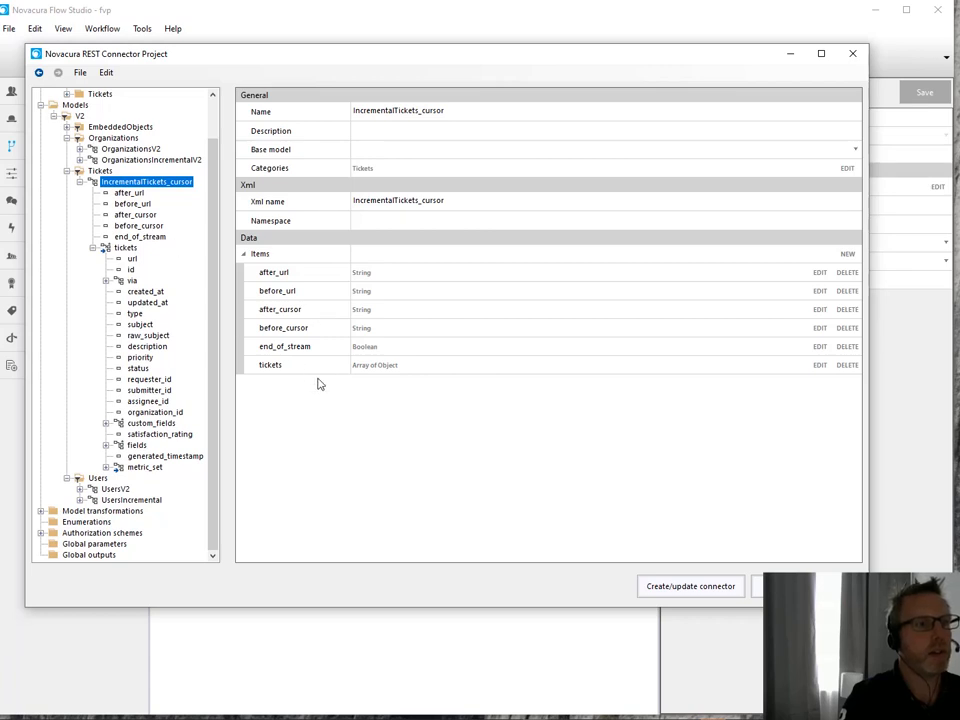
Step: Review the tickets, users_fields, metric_set and organization_fields models in EmbeddedObjects, and return to the Tickets model category
{"action": "left_click", "coordinate": [76, 128]}
{"action": "left_click", "coordinate": [67, 128]}
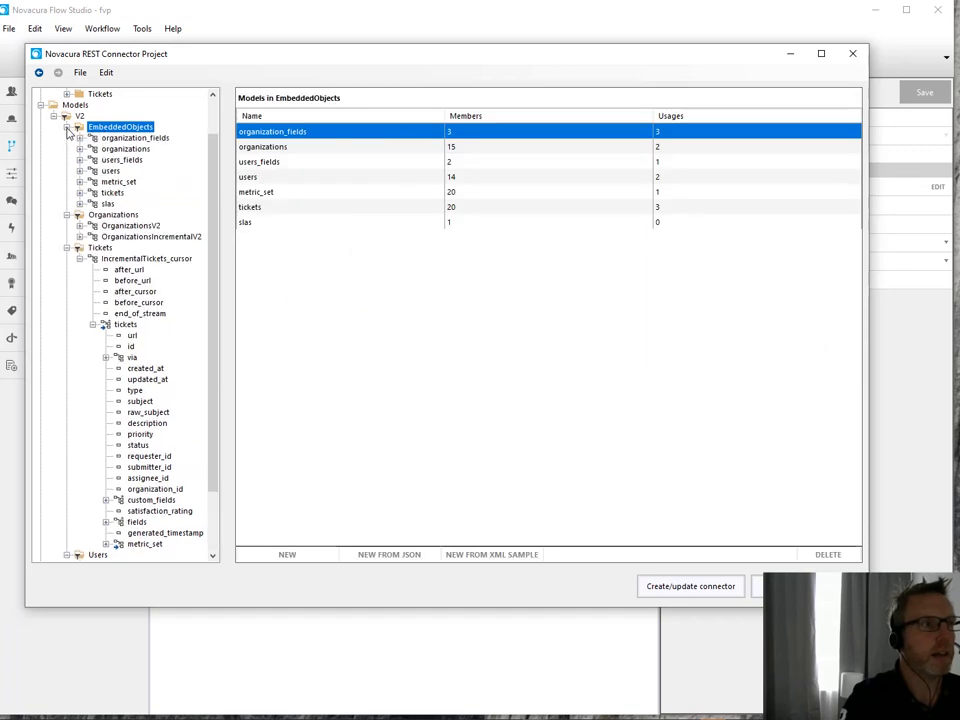
{"action": "left_click", "coordinate": [113, 193]}
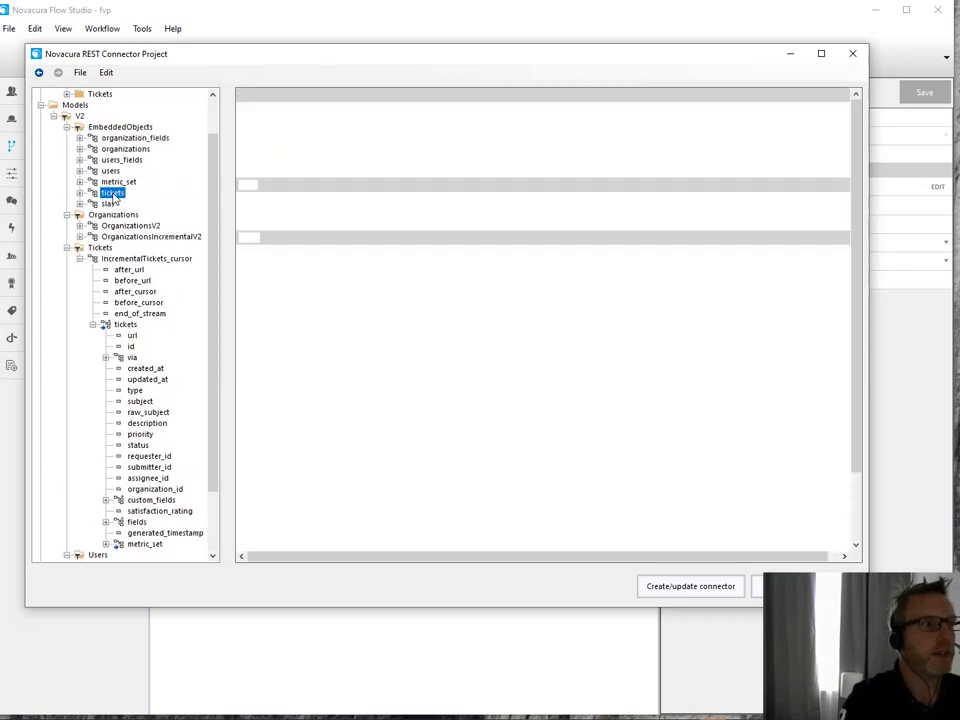
{"action": "scroll", "coordinate": [338, 346], "scroll_direction": "down", "scroll_amount": 2}
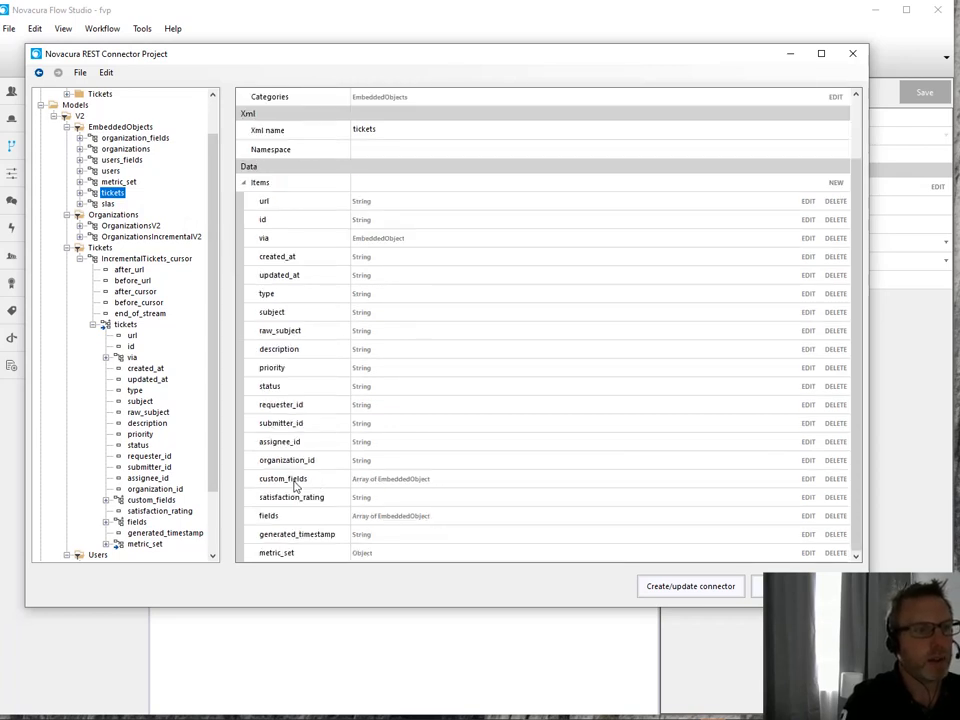
{"action": "left_click", "coordinate": [124, 161]}
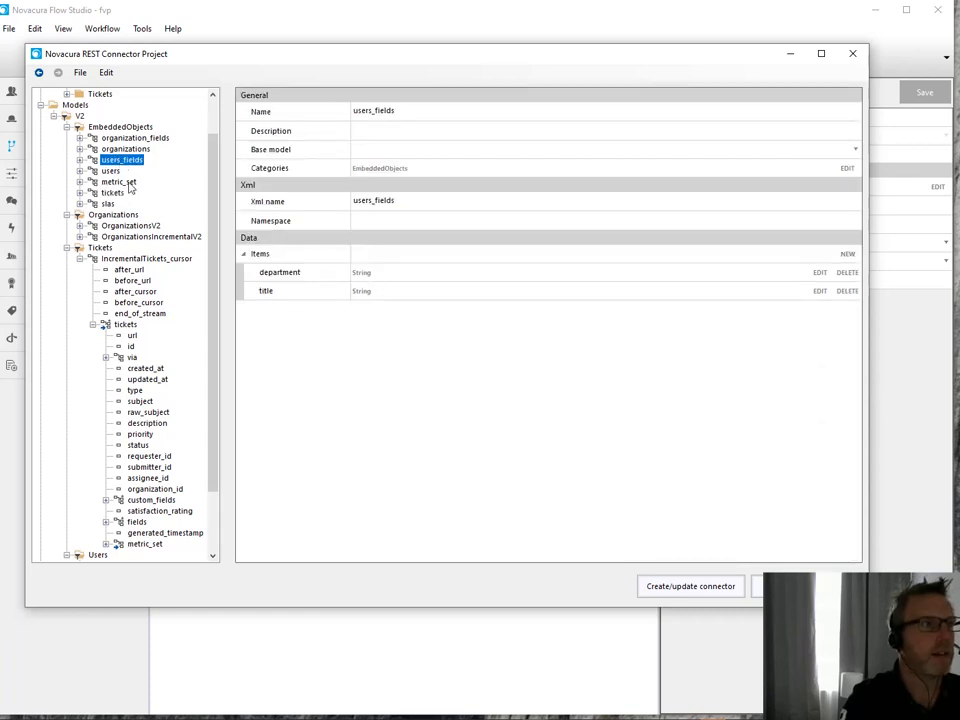
{"action": "left_click", "coordinate": [117, 183]}
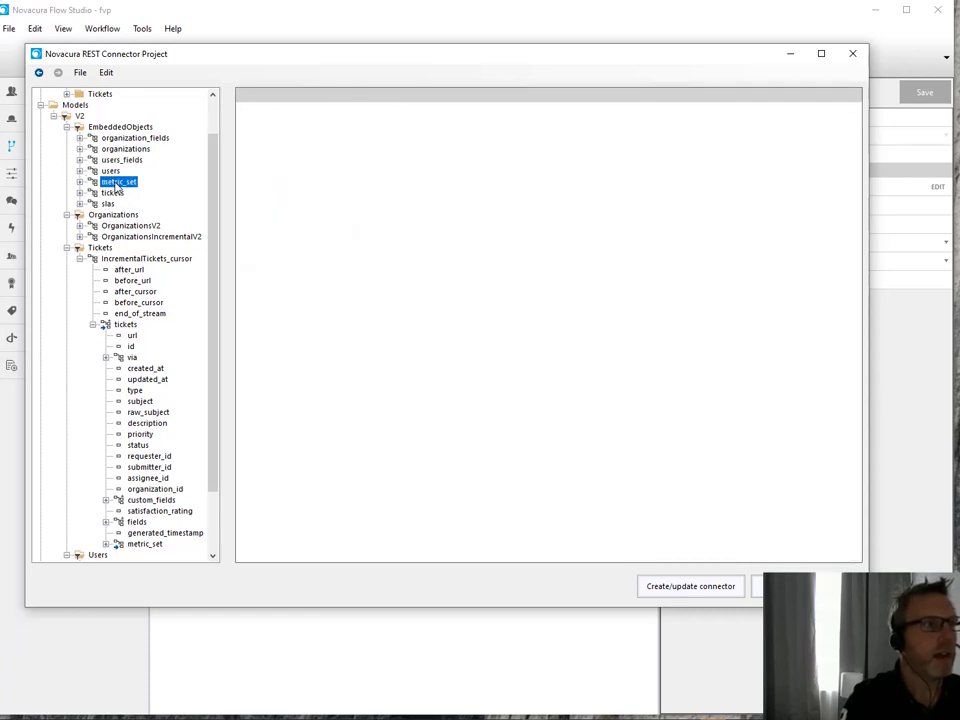
{"action": "left_click", "coordinate": [125, 138]}
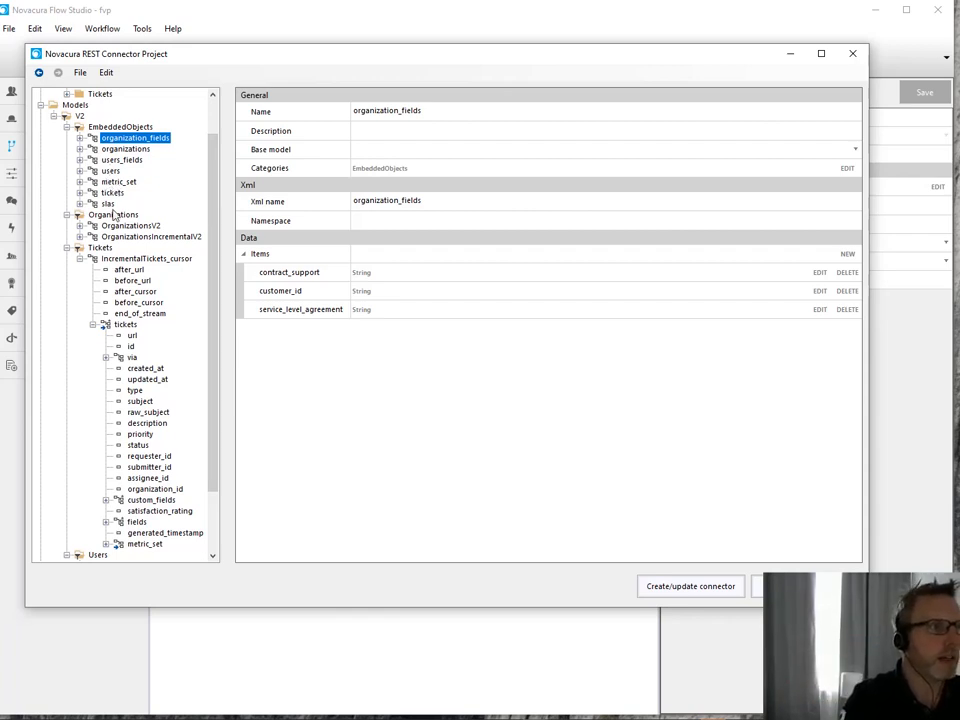
{"action": "left_click", "coordinate": [100, 247]}
{"action": "scroll", "coordinate": [162, 332], "scroll_direction": "down", "scroll_amount": 2}
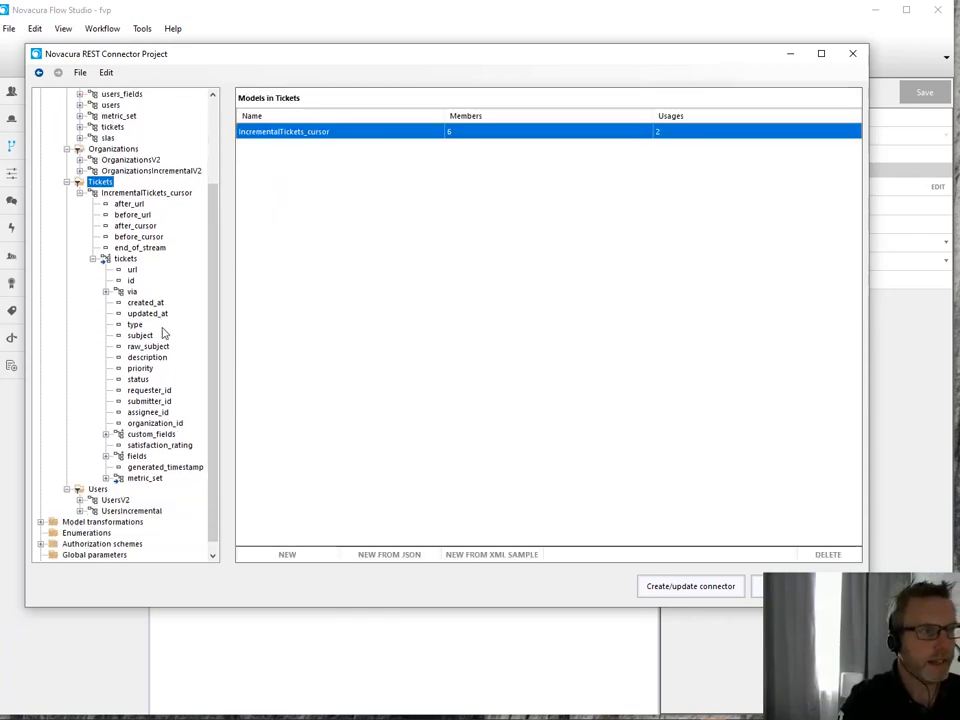
Step: Review the custom_fields members, the tickets member's properties and the IncrementalTickets_cursor model's settings
{"action": "left_click", "coordinate": [106, 435]}
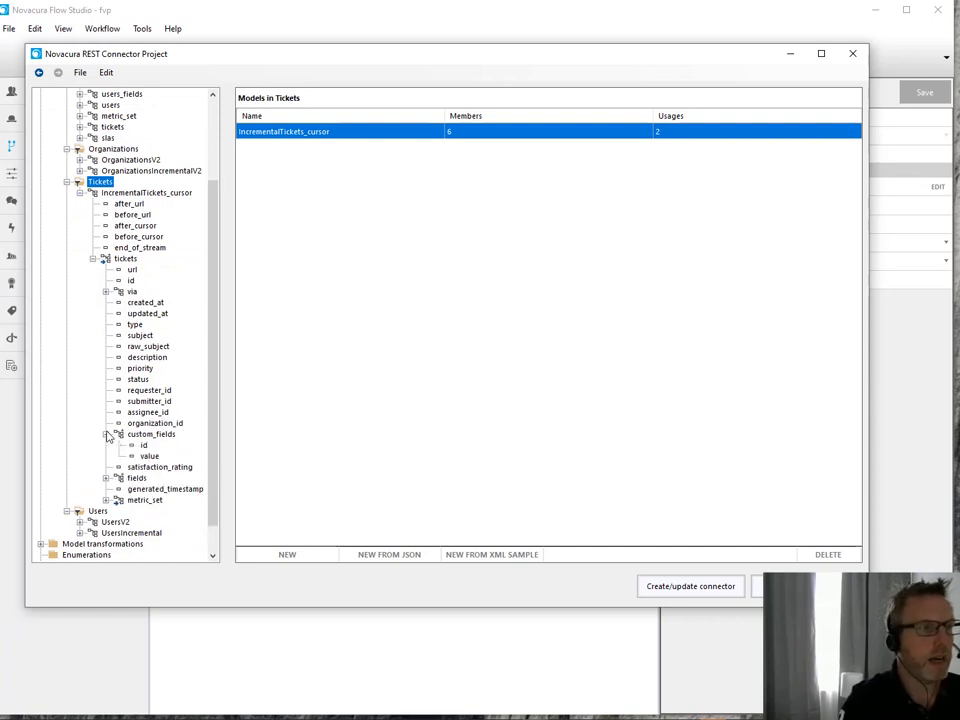
{"action": "left_click", "coordinate": [106, 435]}
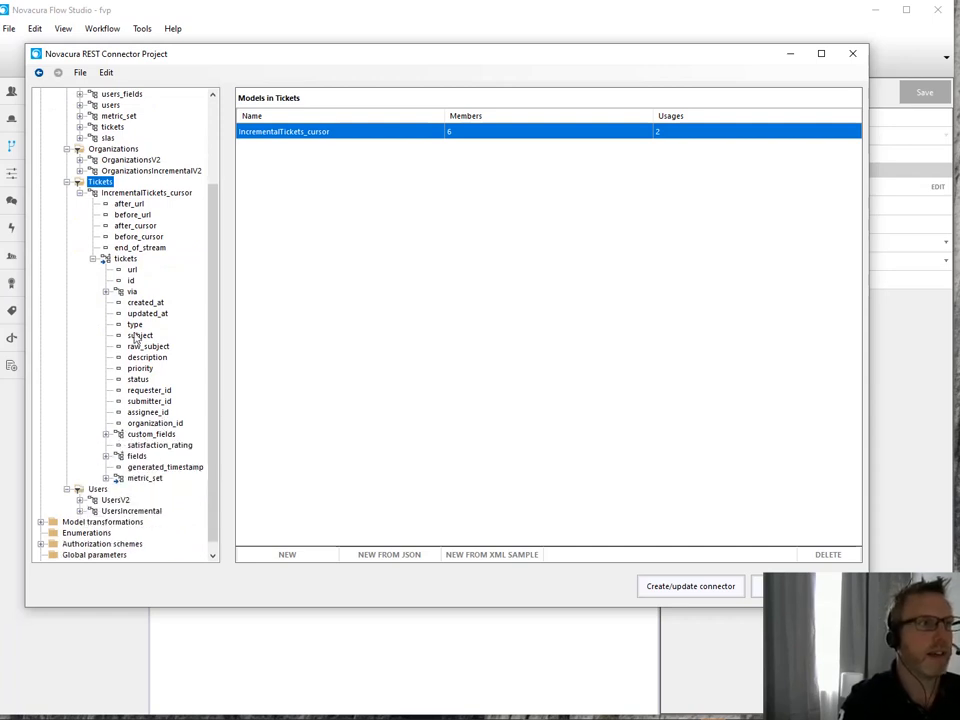
{"action": "left_click", "coordinate": [126, 259]}
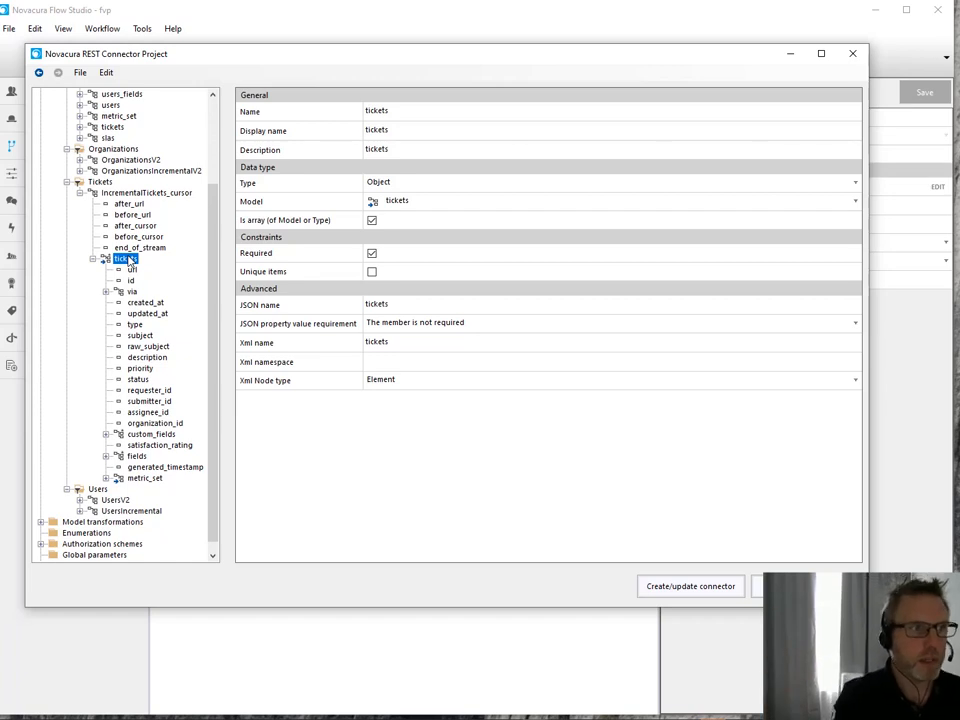
{"action": "left_click", "coordinate": [93, 259]}
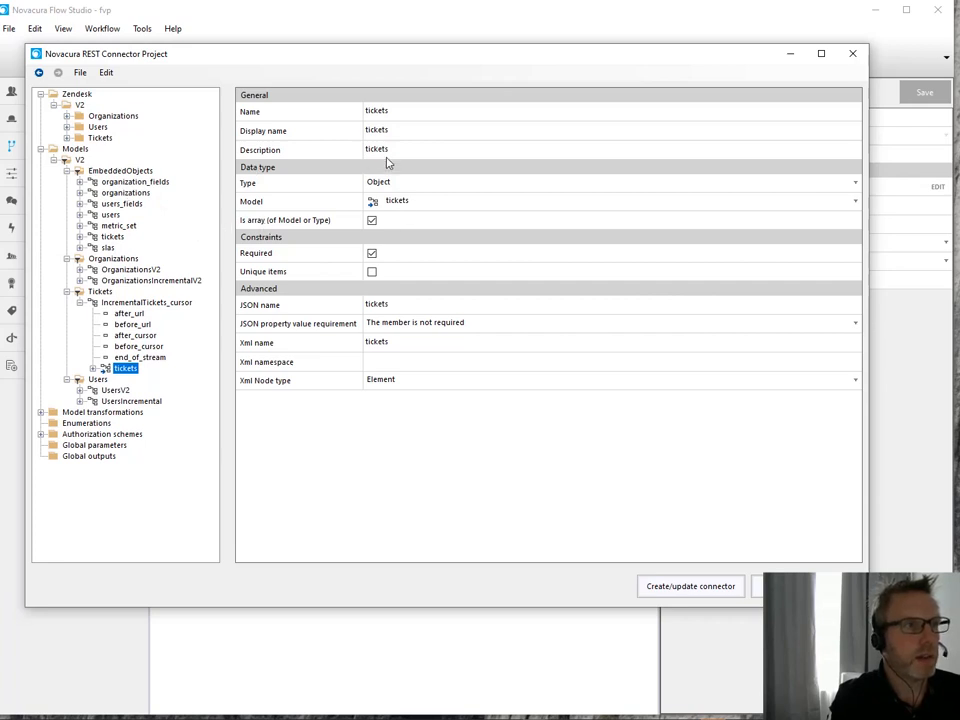
{"action": "left_click", "coordinate": [115, 302]}
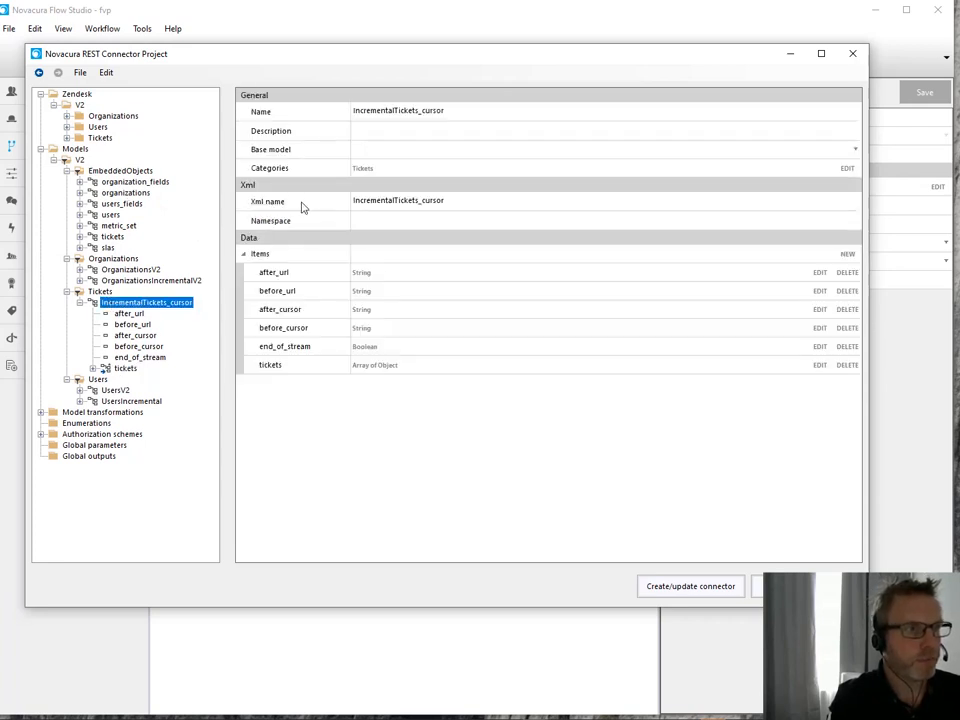
Step: Collapse the Tickets and Organizations model categories and list the operations in the Zendesk V2 Tickets, Users and Organizations folders
{"action": "left_click", "coordinate": [67, 291]}
{"action": "left_click", "coordinate": [66, 258]}
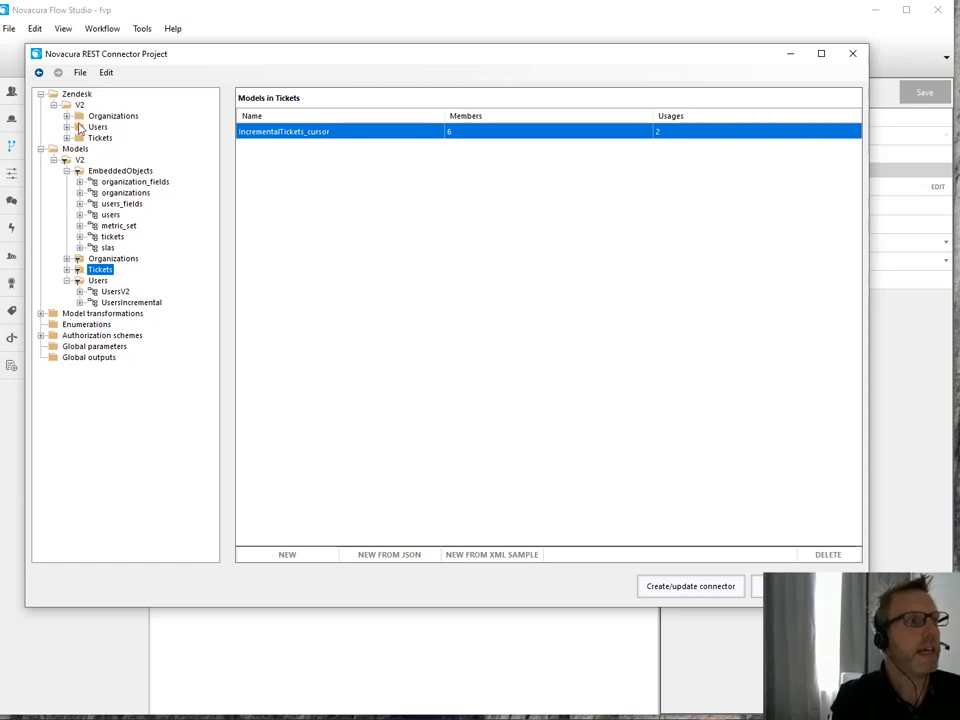
{"action": "left_click", "coordinate": [67, 138]}
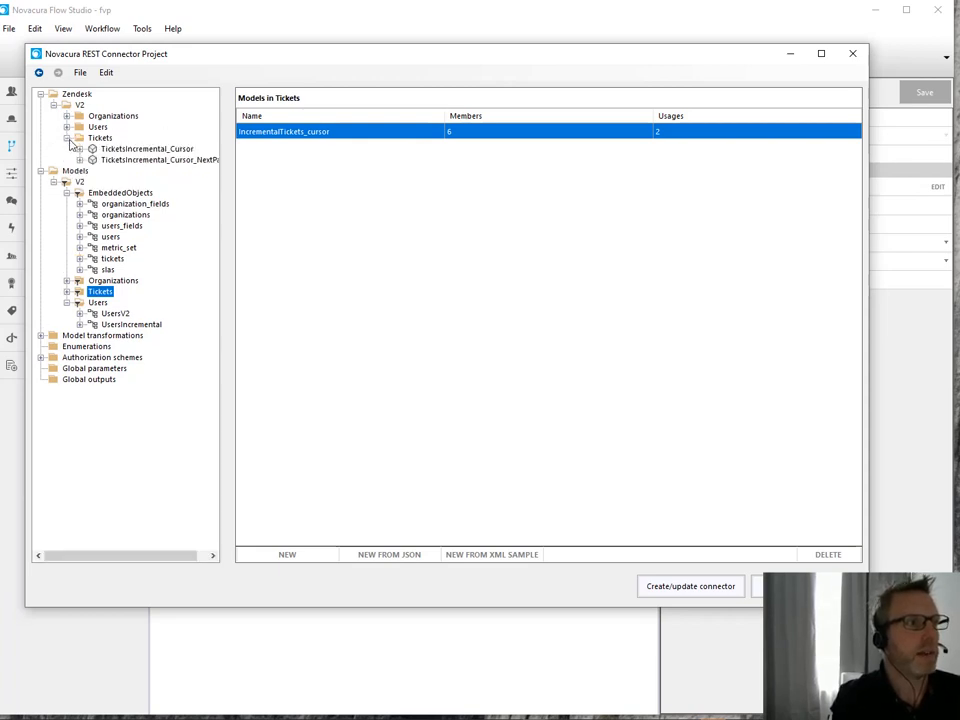
{"action": "left_click", "coordinate": [67, 127]}
{"action": "left_click", "coordinate": [67, 116]}
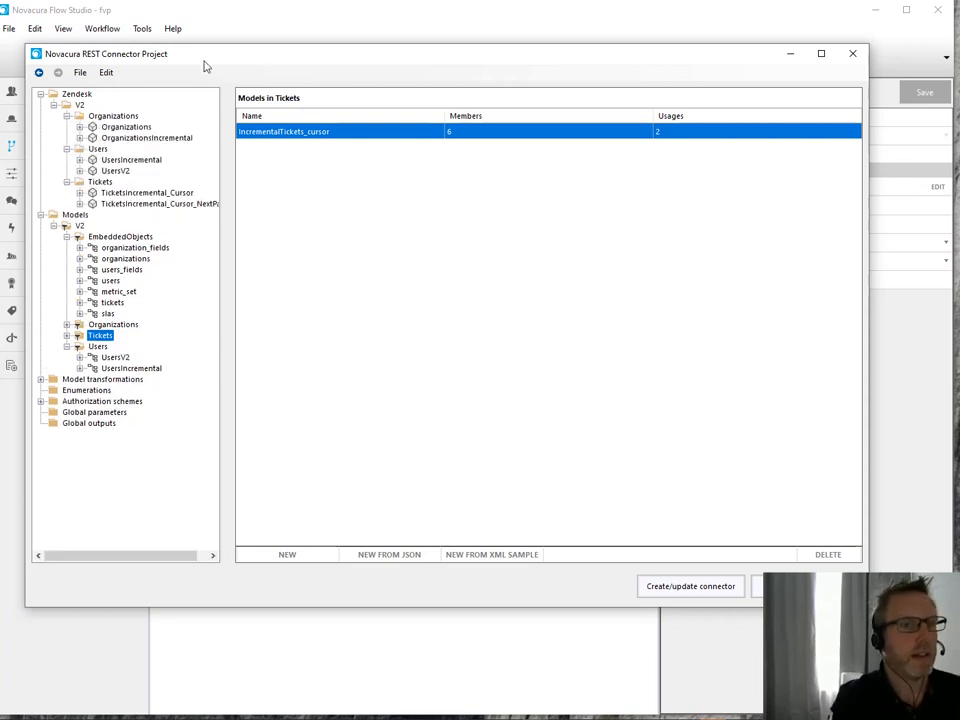
Step: Update the Zendesk connector from the REST connector project and save its configuration
{"action": "left_click", "coordinate": [688, 587]}
{"action": "left_click", "coordinate": [904, 407]}
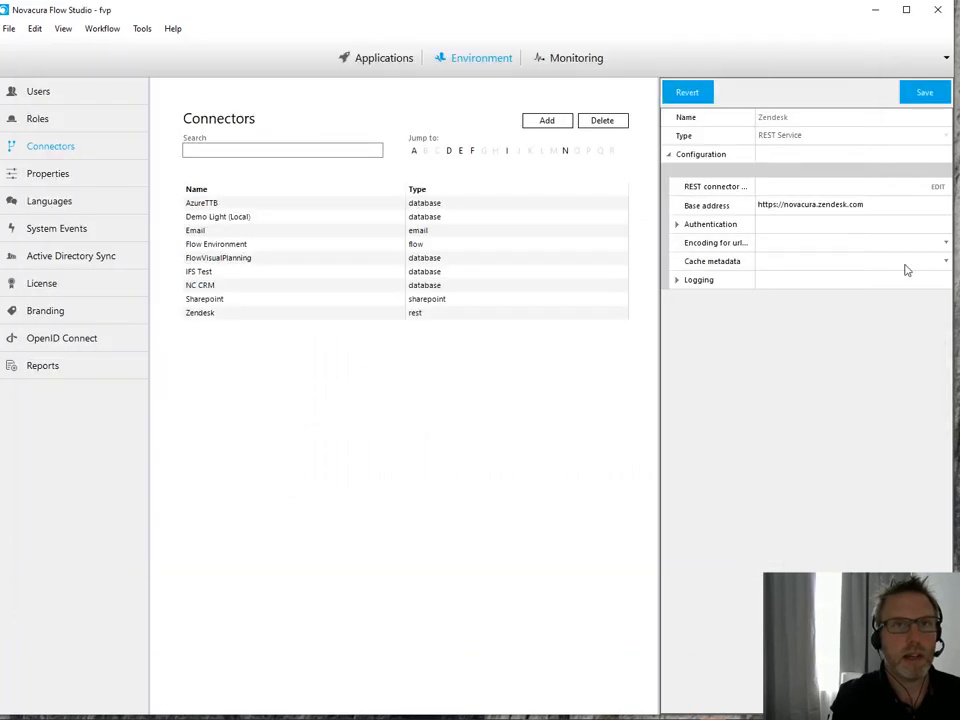
{"action": "left_click", "coordinate": [925, 93]}
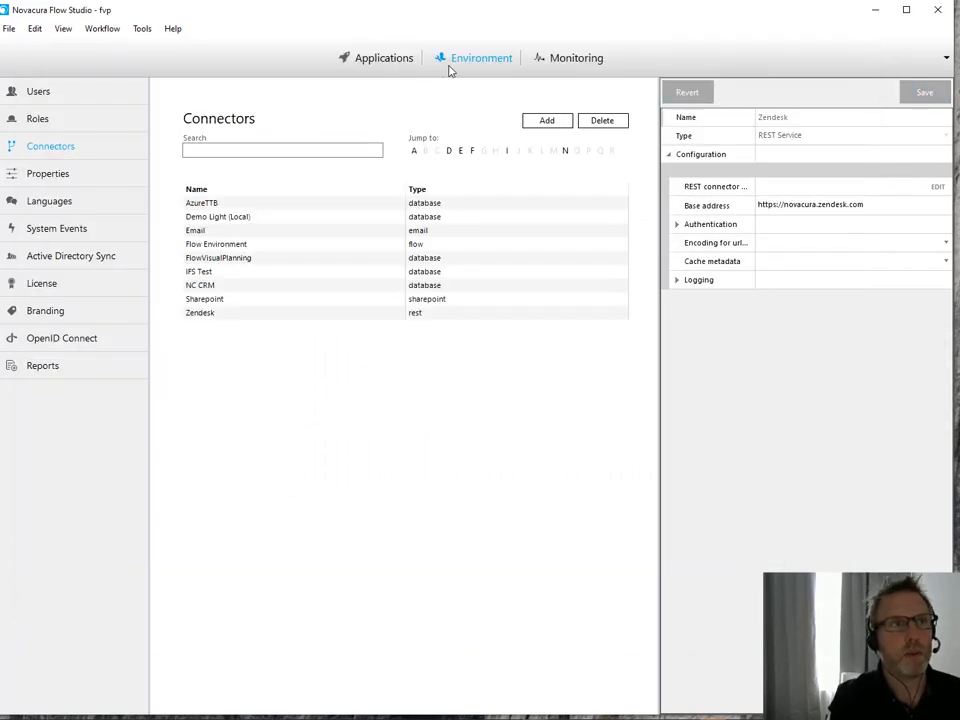
Step: Browse the Zendesk connector's V2 operations from the Zendesk Tickets out machine step, and leave its configuration without changes
{"action": "left_click", "coordinate": [386, 60]}
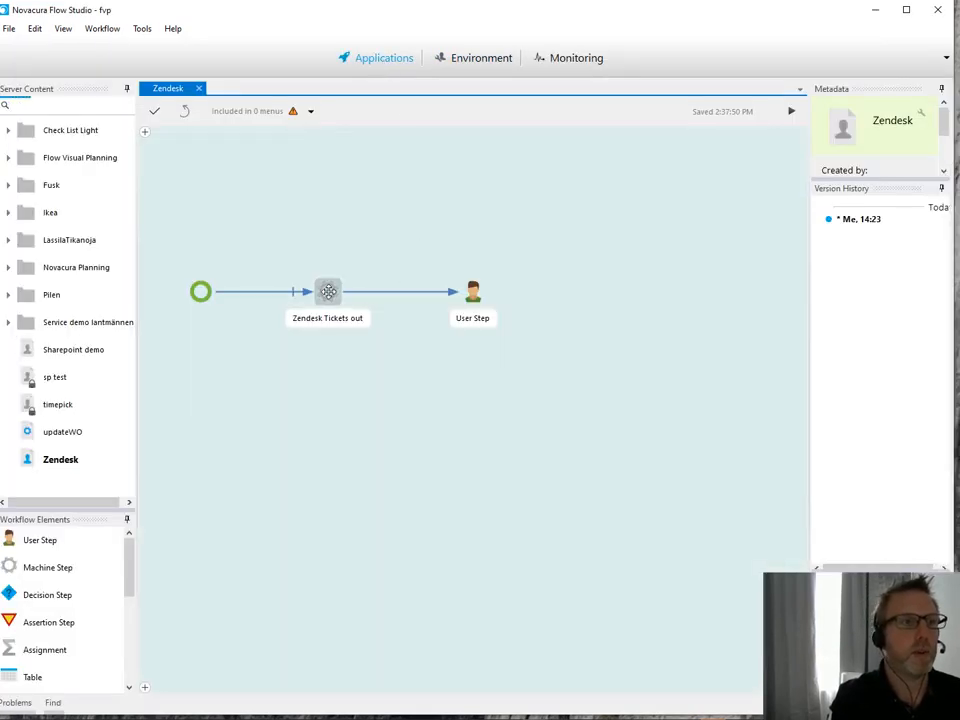
{"action": "double_click", "coordinate": [328, 291]}
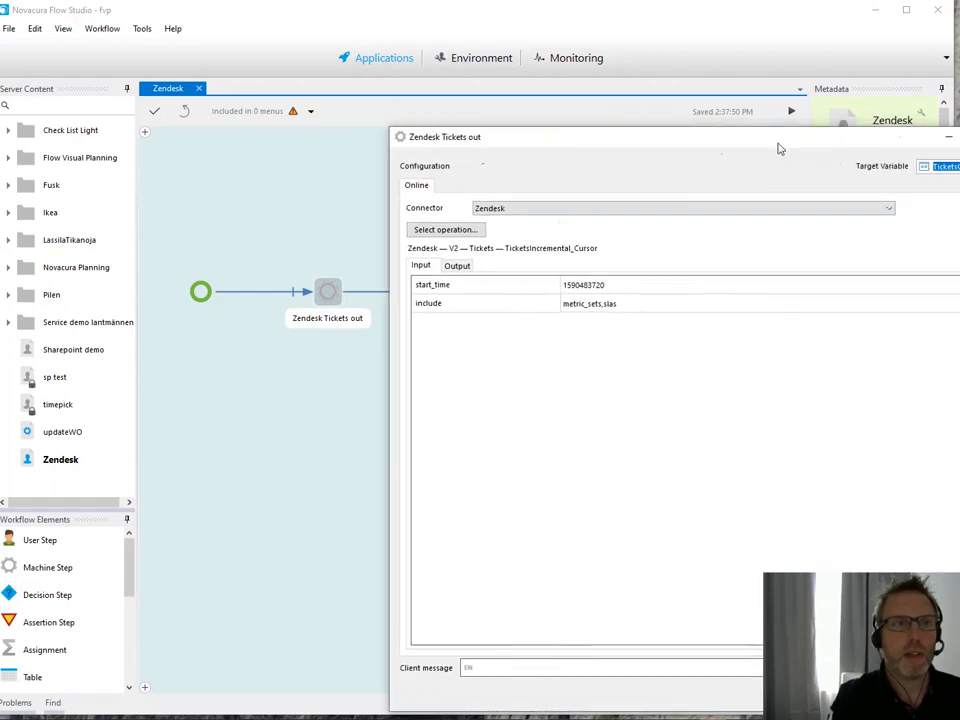
{"action": "left_click", "coordinate": [180, 228]}
{"action": "left_click", "coordinate": [622, 292]}
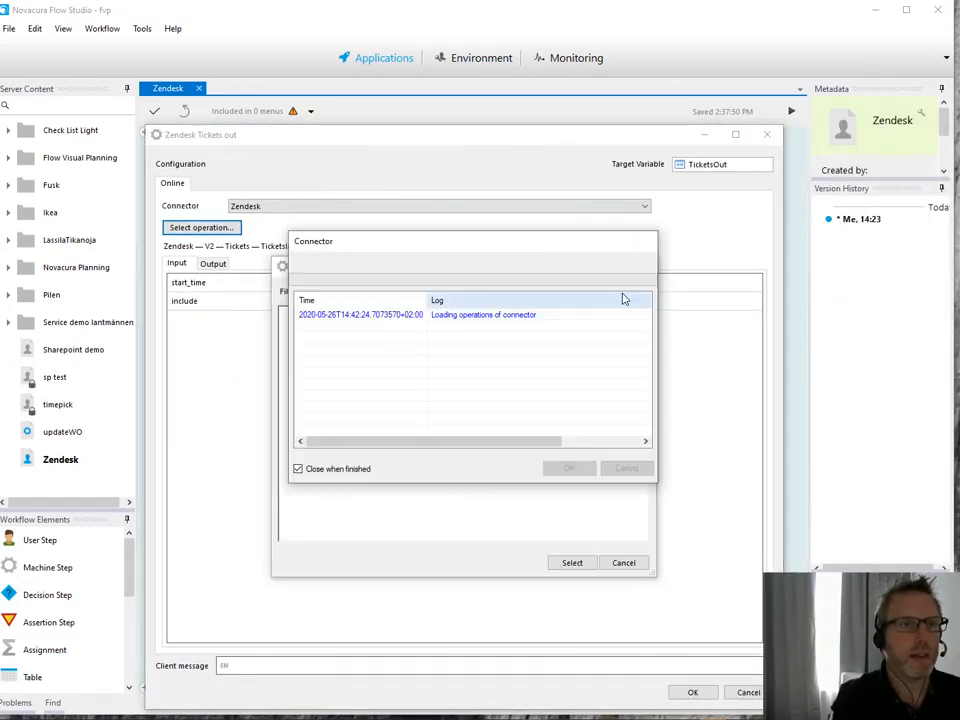
{"action": "double_click", "coordinate": [320, 324]}
{"action": "double_click", "coordinate": [340, 334]}
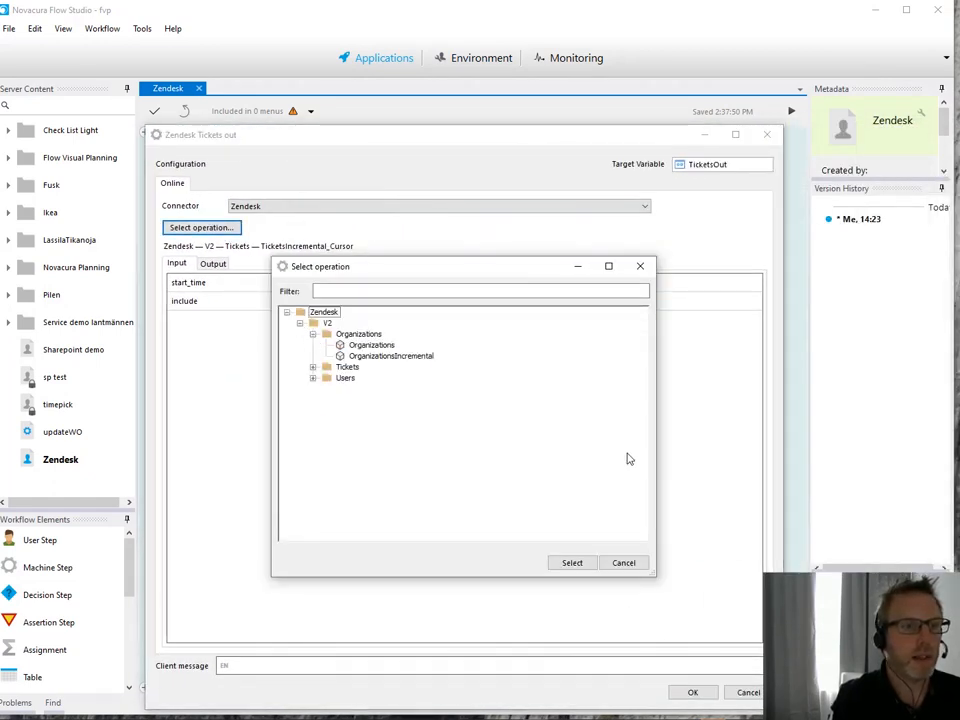
{"action": "left_click", "coordinate": [621, 562]}
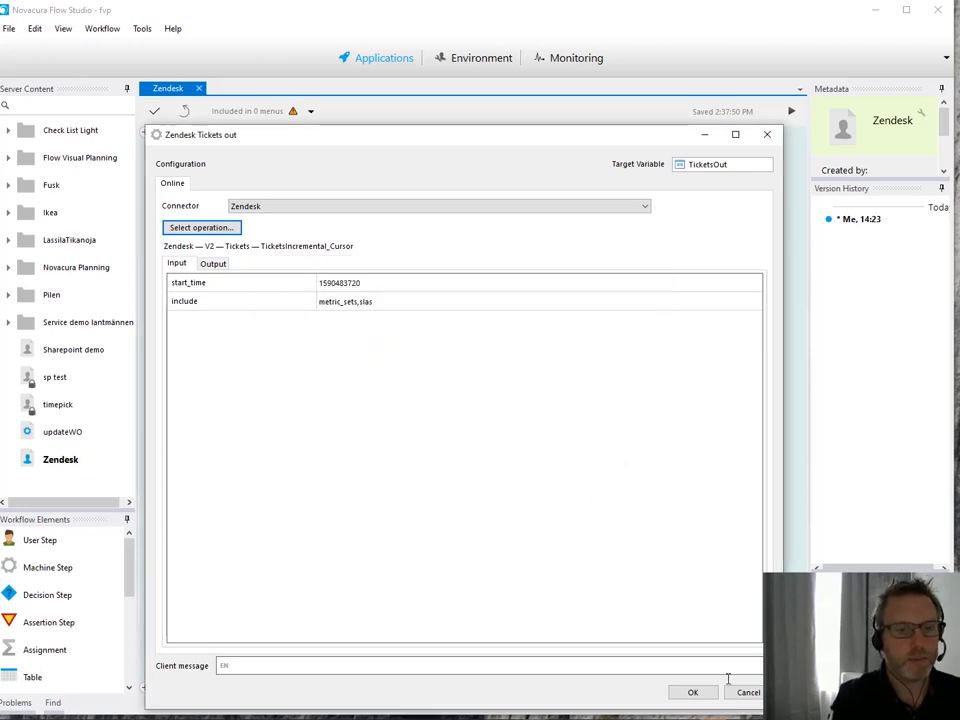
{"action": "left_click", "coordinate": [744, 692]}
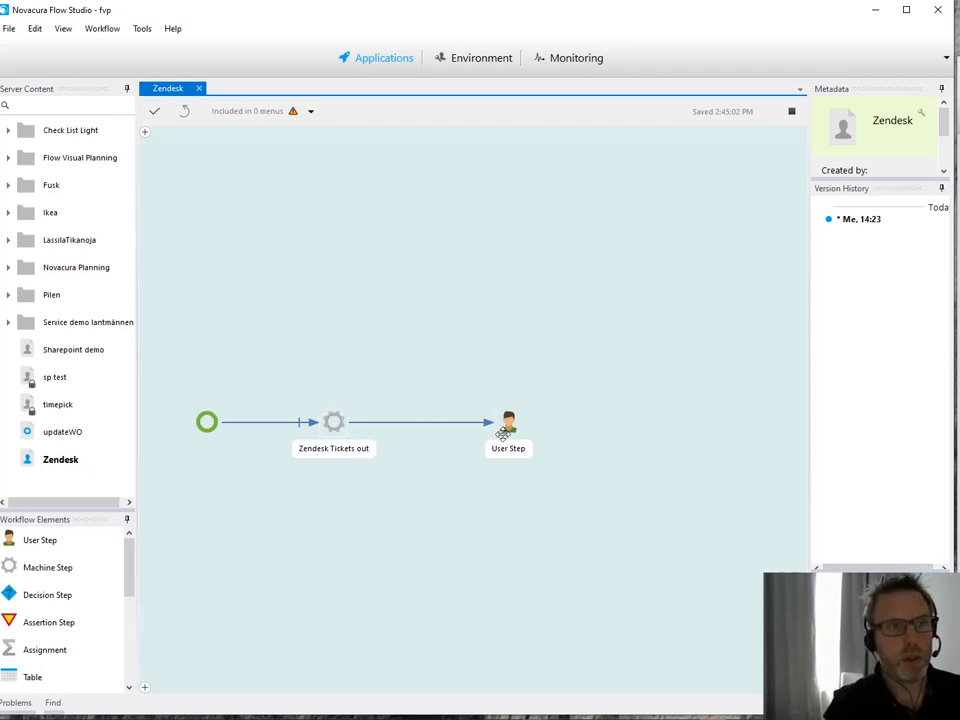
Step: Add a Data Grid to the workflow's User Step
{"action": "left_click", "coordinate": [508, 425]}
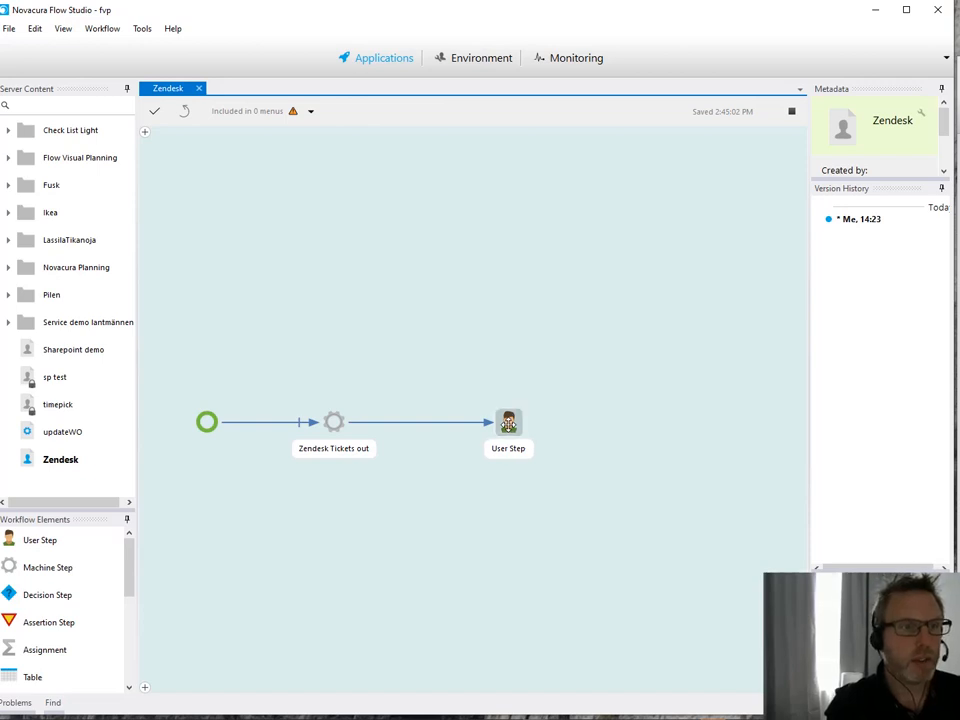
{"action": "double_click", "coordinate": [508, 425]}
{"action": "left_click_drag", "start_coordinate": [752, 159], "coordinate": [382, 170]}
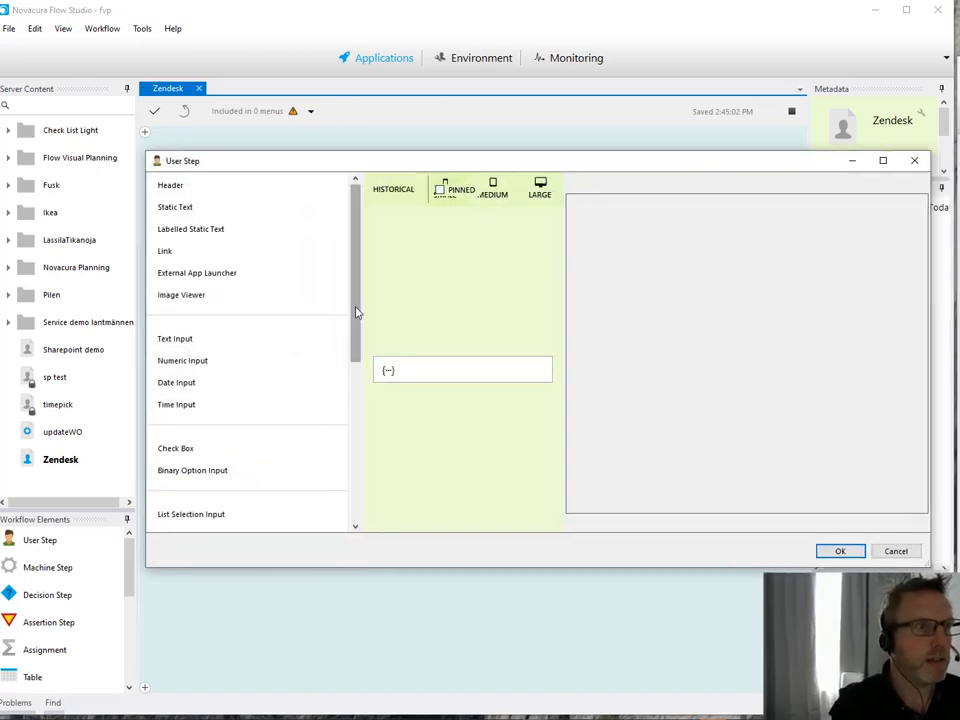
{"action": "left_click_drag", "start_coordinate": [357, 312], "coordinate": [358, 382]}
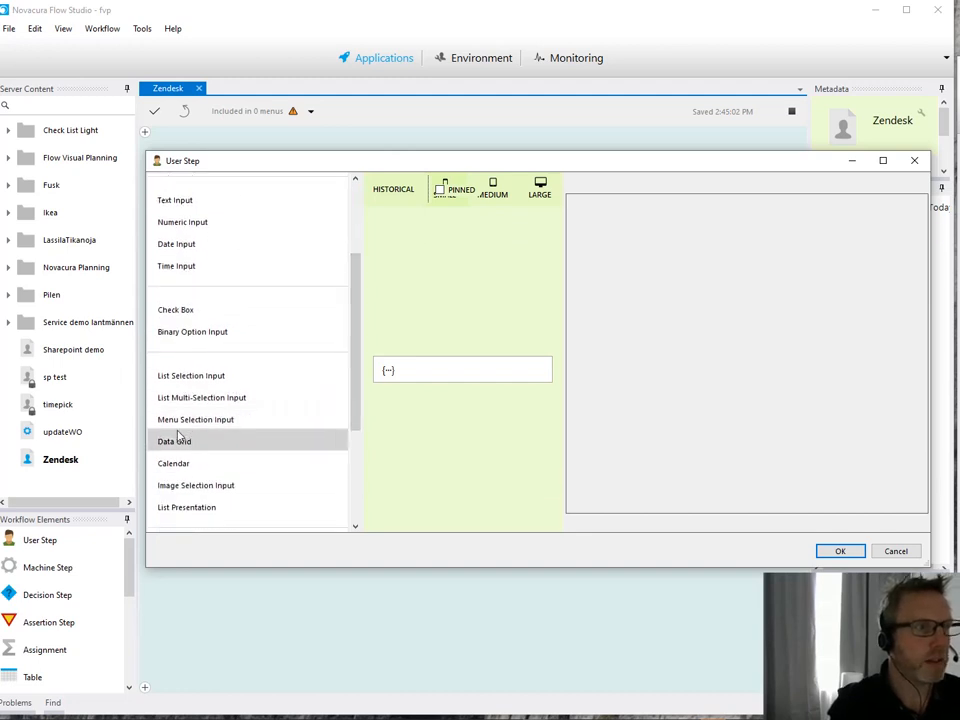
{"action": "left_click_drag", "start_coordinate": [175, 445], "coordinate": [409, 386]}
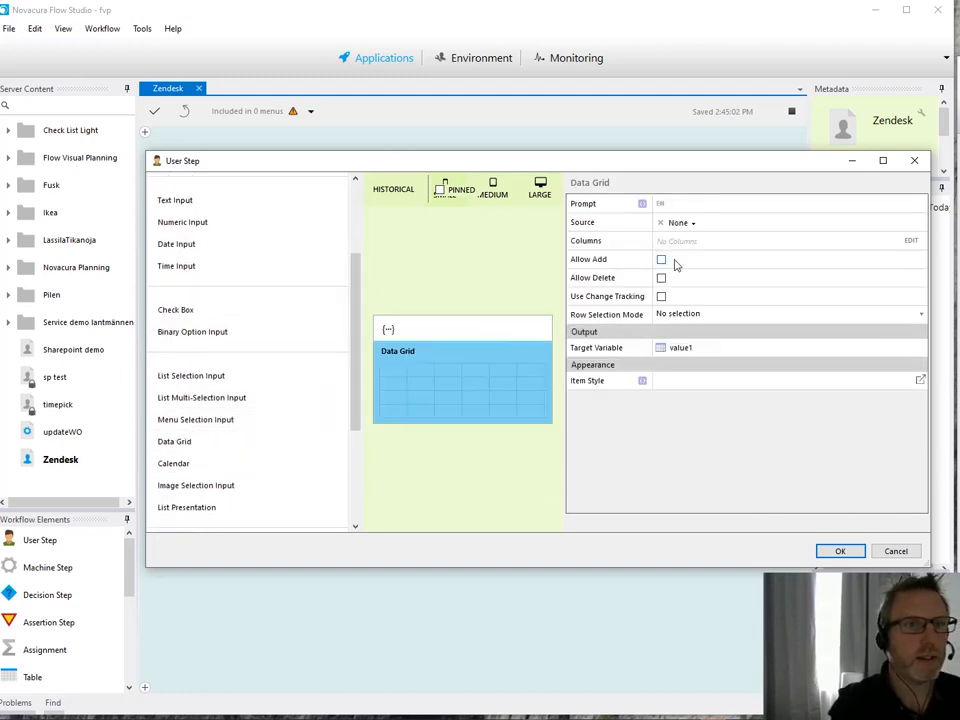
Step: Set the data grid's source to TicketsOut.OK.tickets, open and accept its column configuration, and confirm the User Step
{"action": "left_click", "coordinate": [684, 223]}
{"action": "left_click", "coordinate": [659, 249]}
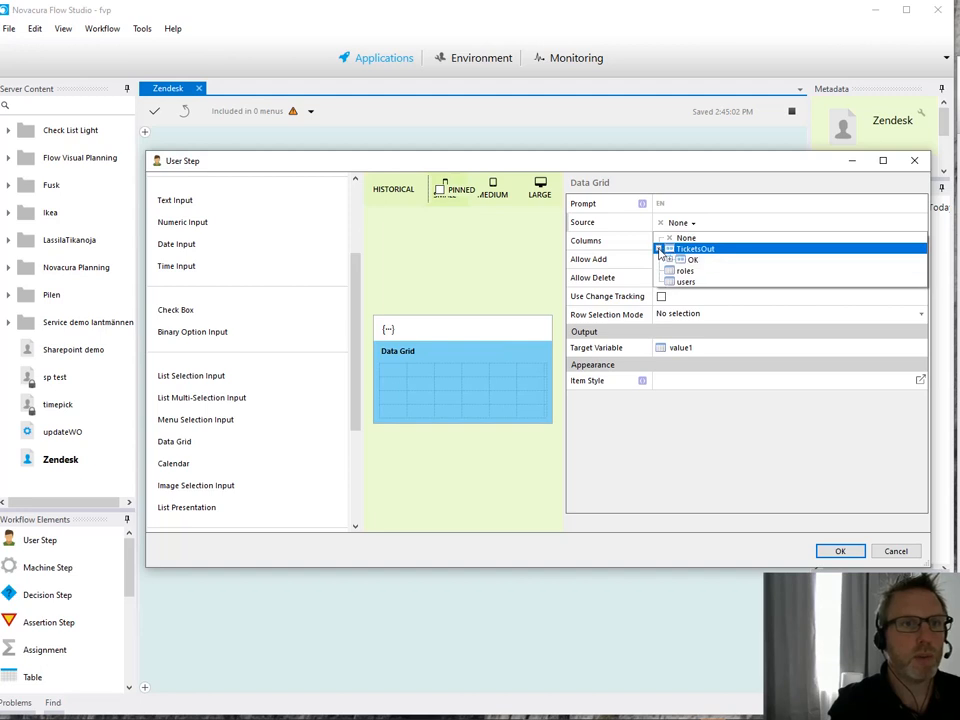
{"action": "left_click", "coordinate": [669, 259]}
{"action": "left_click", "coordinate": [711, 271]}
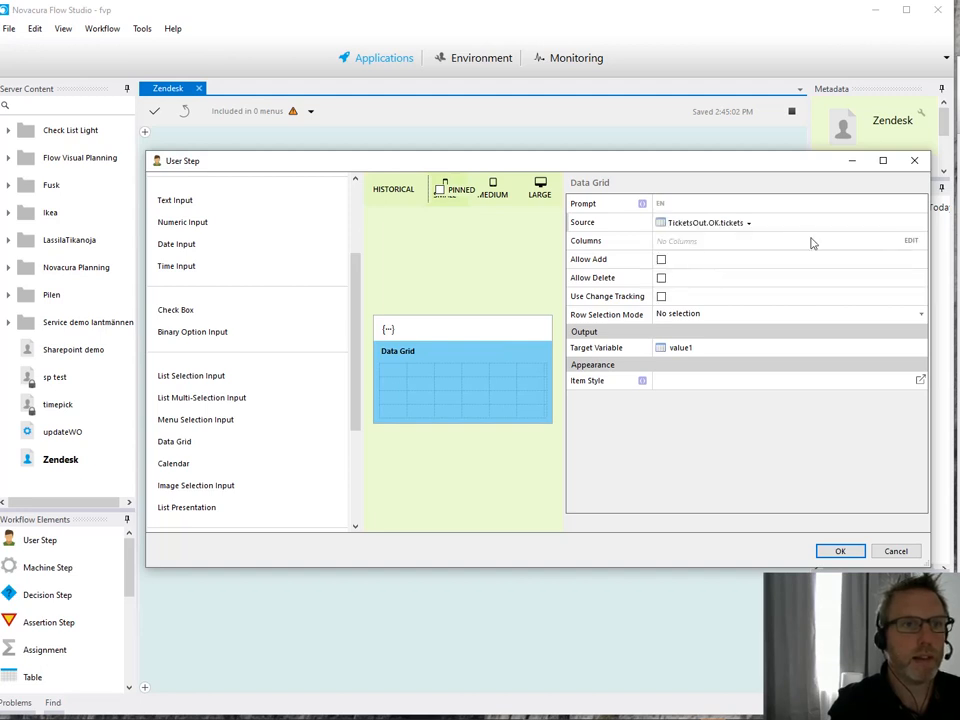
{"action": "left_click", "coordinate": [908, 241]}
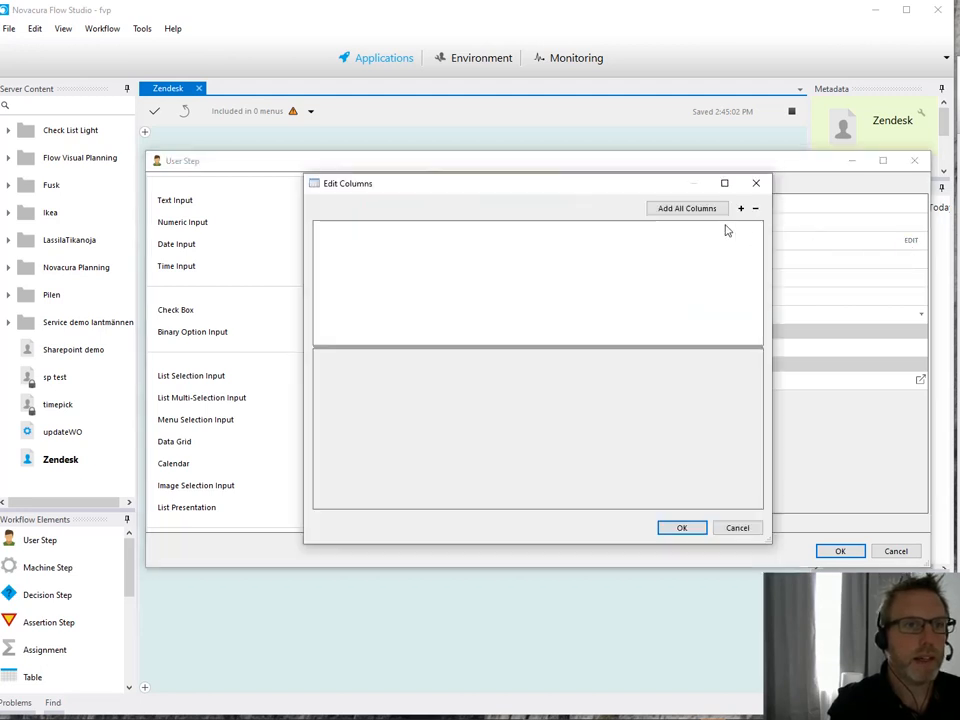
{"action": "left_click", "coordinate": [680, 528]}
{"action": "left_click", "coordinate": [838, 552]}
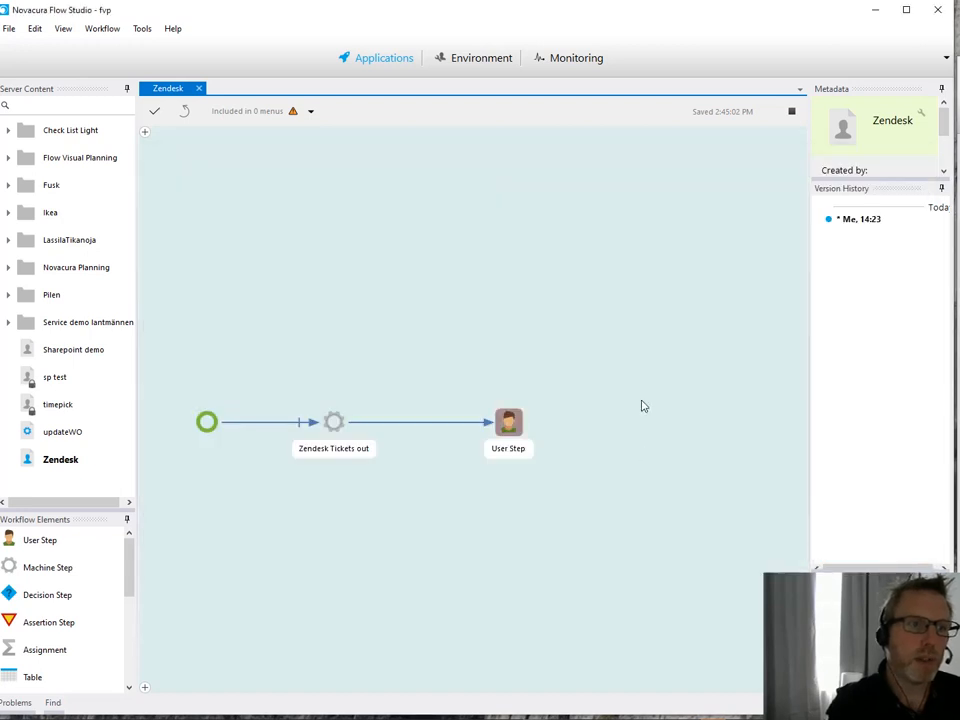
Step: Check the problem reported for the User Step in the workflow's problem list
{"action": "left_click", "coordinate": [15, 703]}
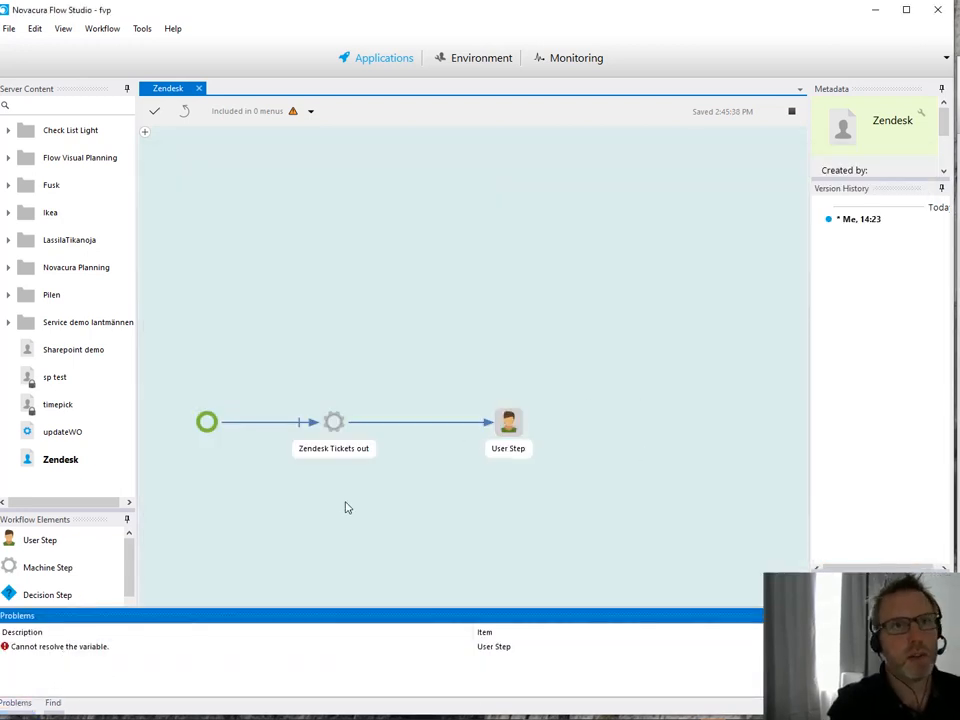
{"action": "right_click", "coordinate": [510, 423]}
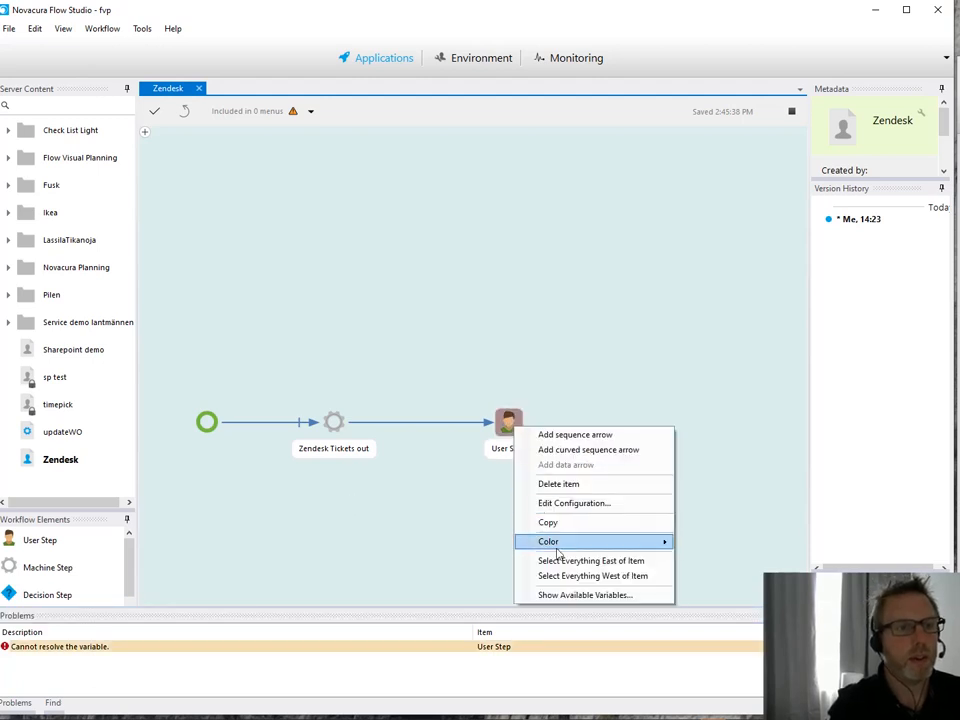
{"action": "left_click", "coordinate": [633, 377]}
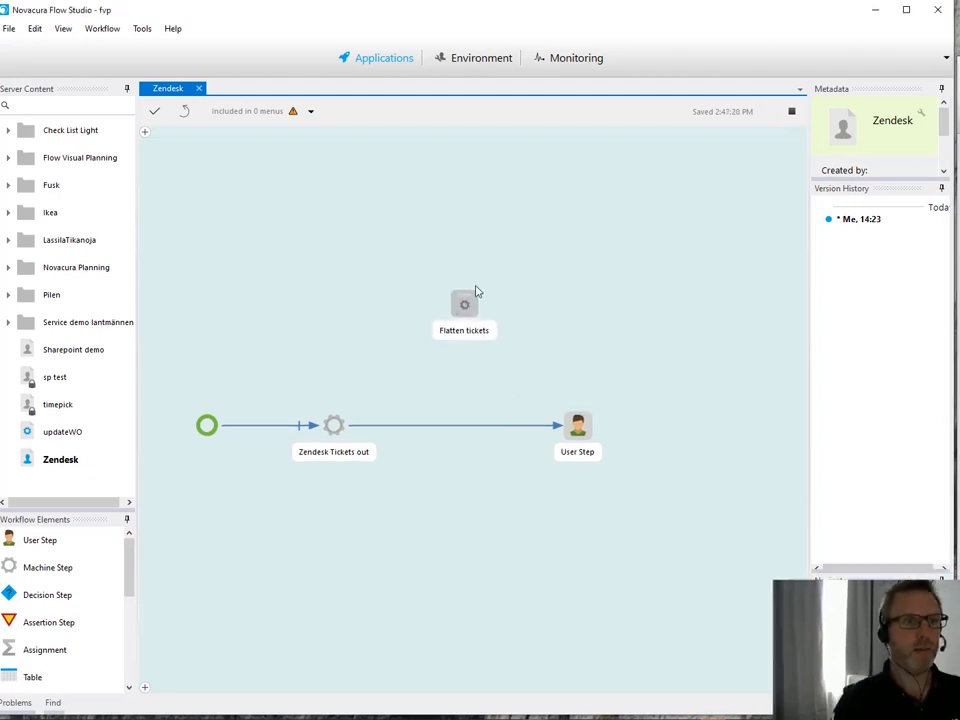
Step: Insert the Flatten tickets step between Zendesk Tickets out and the User Step, and open its script
{"action": "left_click_drag", "start_coordinate": [462, 302], "coordinate": [461, 426]}
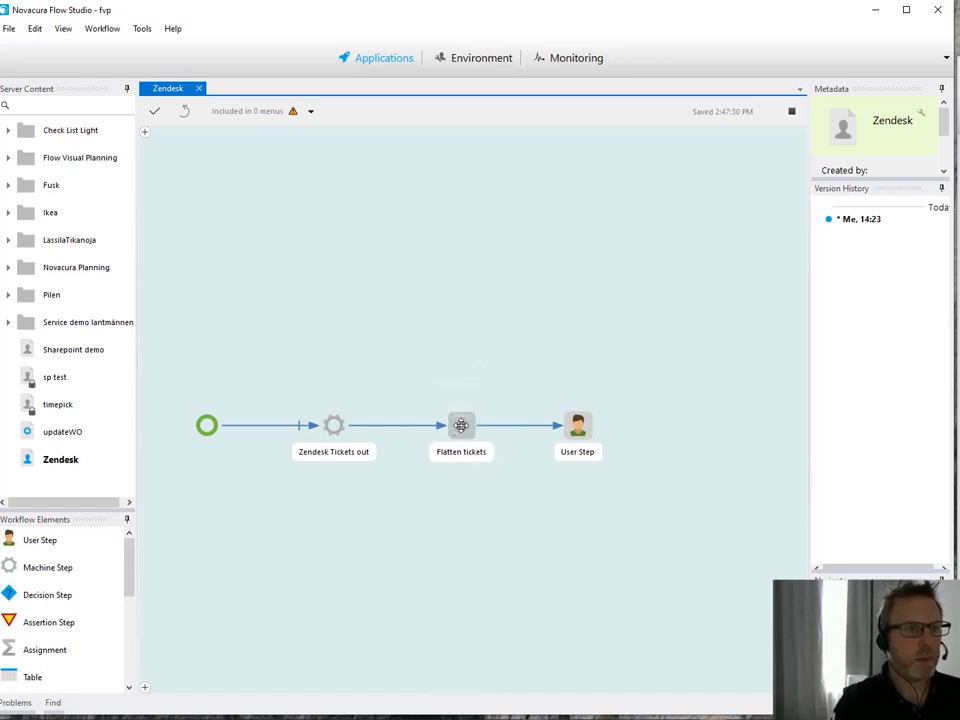
{"action": "double_click", "coordinate": [461, 425]}
{"action": "left_click_drag", "start_coordinate": [733, 214], "coordinate": [381, 152]}
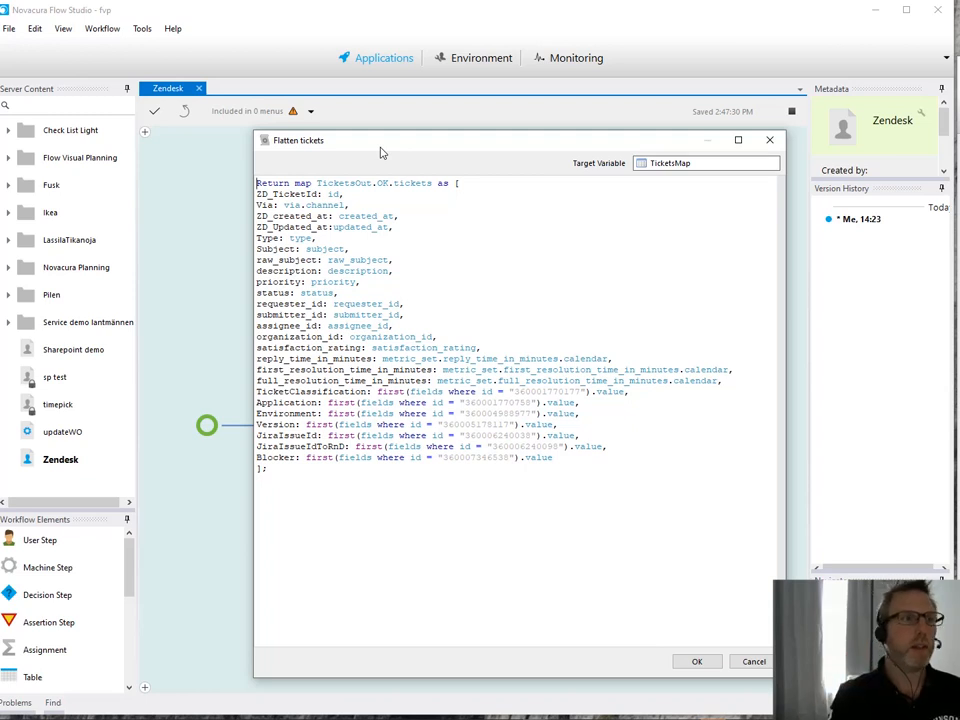
Step: Examine the Flatten tickets script's source table, metric_set.reply_time_in_minutes.calendar mapping and TicketClassification lookup, and close the script
{"action": "left_click_drag", "start_coordinate": [316, 183], "coordinate": [431, 183]}
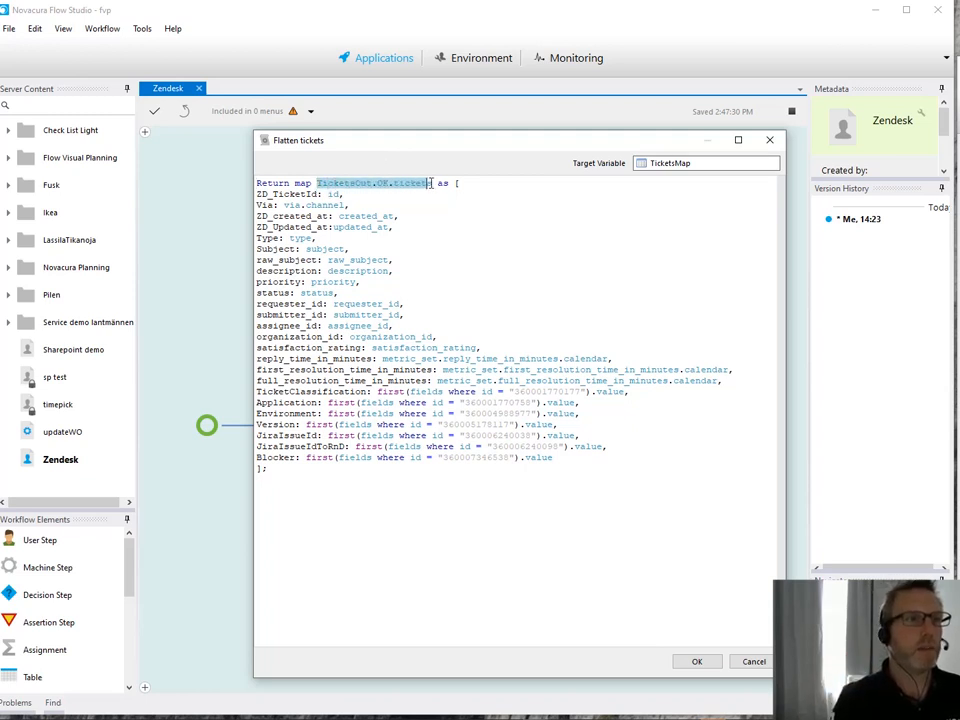
{"action": "left_click", "coordinate": [467, 182]}
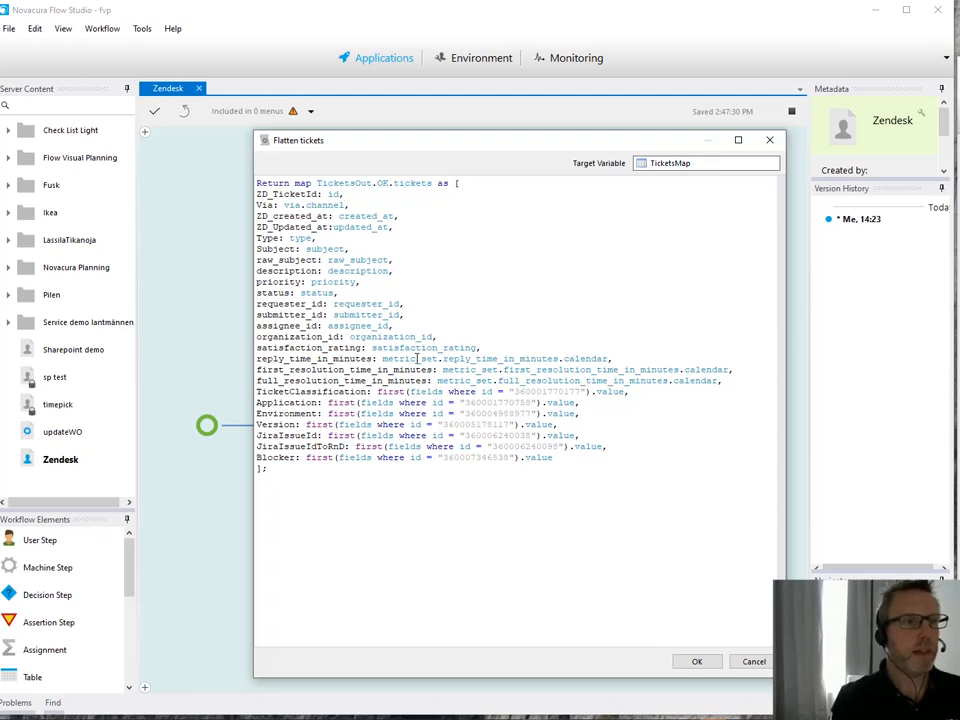
{"action": "left_click_drag", "start_coordinate": [417, 358], "coordinate": [383, 358]}
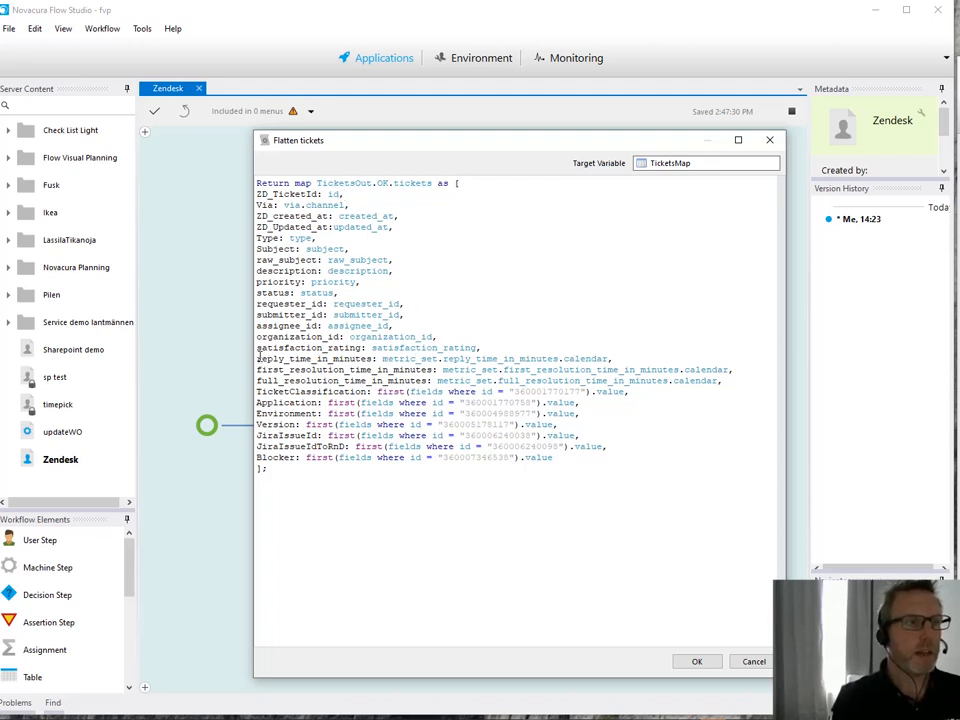
{"action": "left_click_drag", "start_coordinate": [383, 358], "coordinate": [441, 358]}
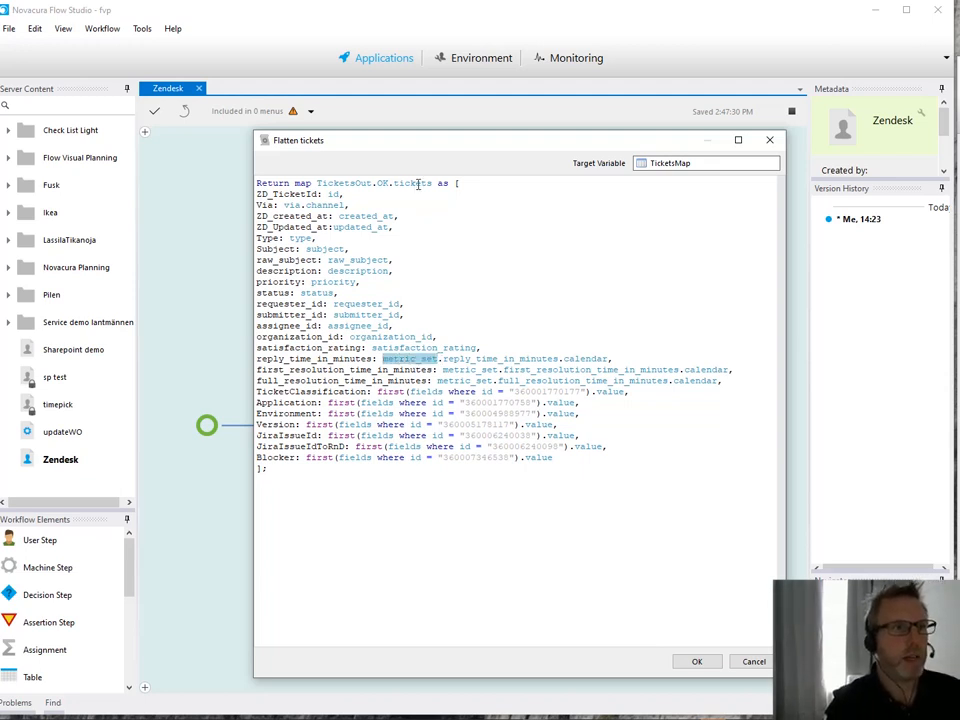
{"action": "left_click", "coordinate": [443, 360]}
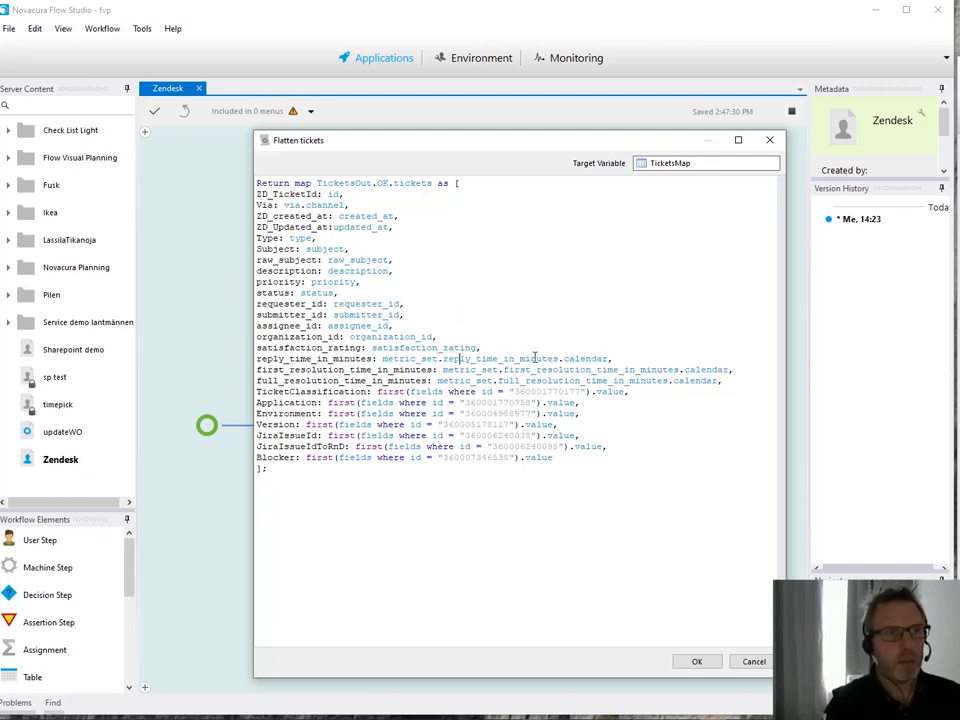
{"action": "double_click", "coordinate": [594, 359]}
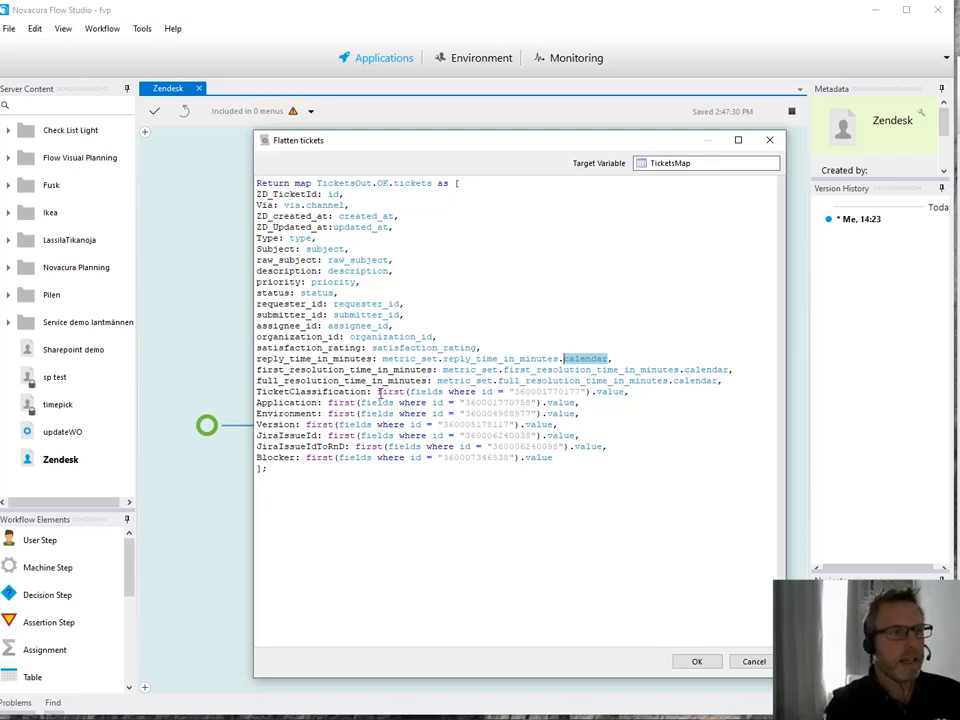
{"action": "left_click_drag", "start_coordinate": [628, 392], "coordinate": [257, 392]}
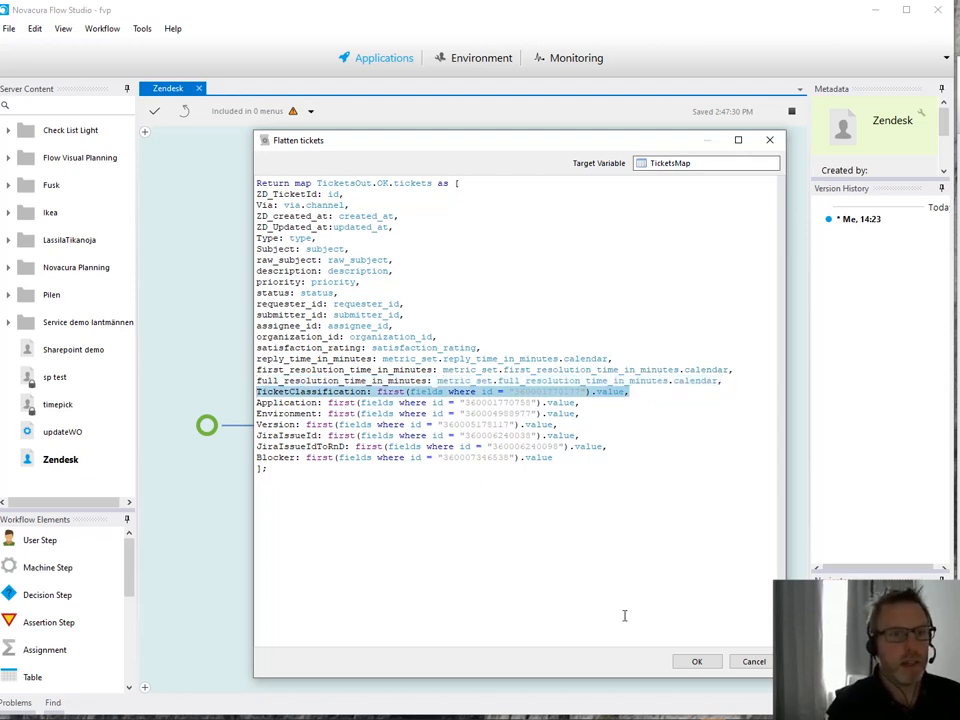
{"action": "left_click", "coordinate": [697, 661]}
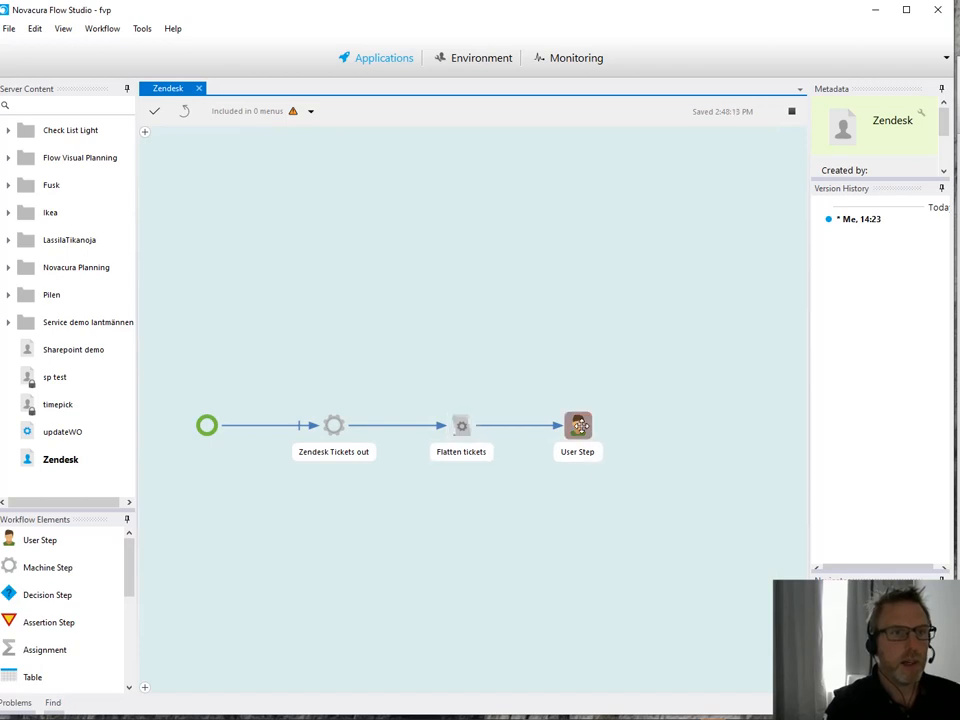
Step: Change the source of the User Step's Data Grid to TicketsMap
{"action": "double_click", "coordinate": [580, 425]}
{"action": "left_click", "coordinate": [806, 345]}
{"action": "left_click_drag", "start_coordinate": [840, 170], "coordinate": [430, 168]}
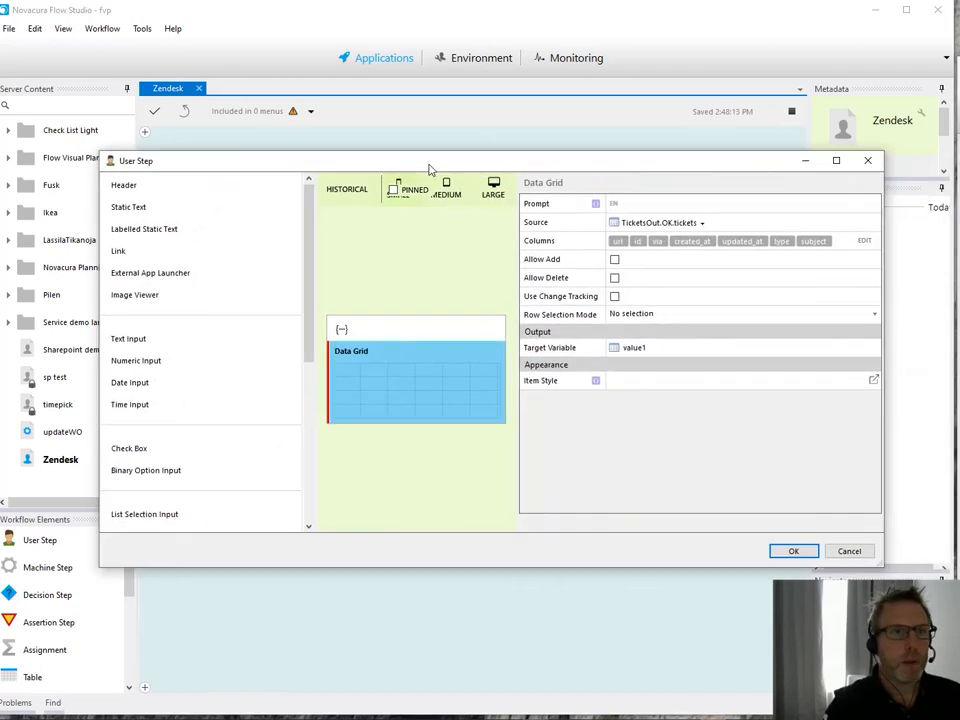
{"action": "left_click", "coordinate": [690, 222]}
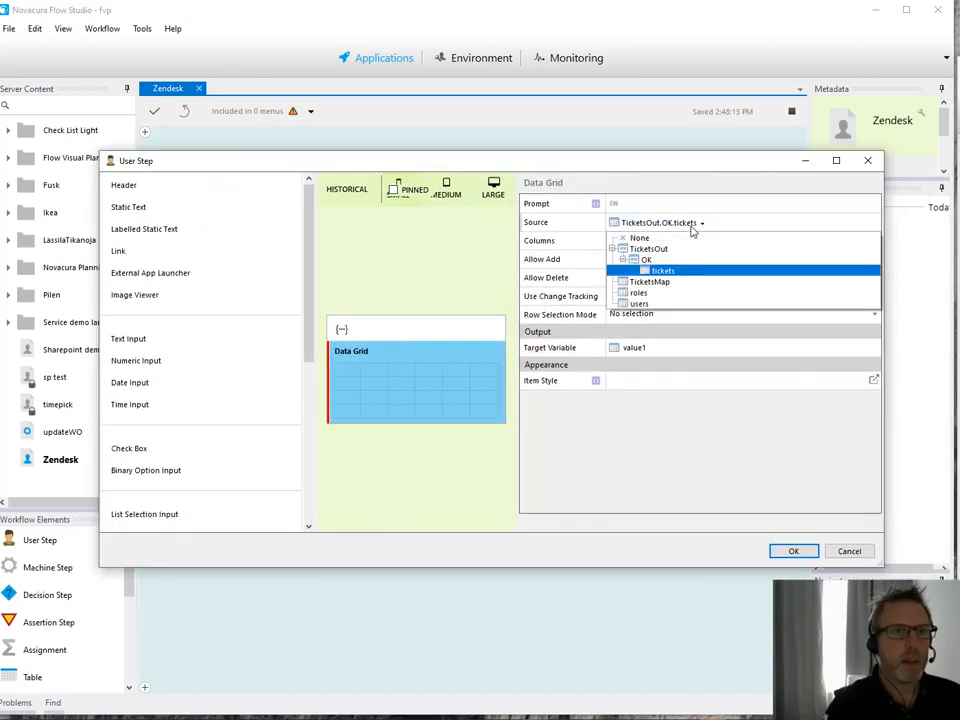
{"action": "left_click", "coordinate": [659, 285]}
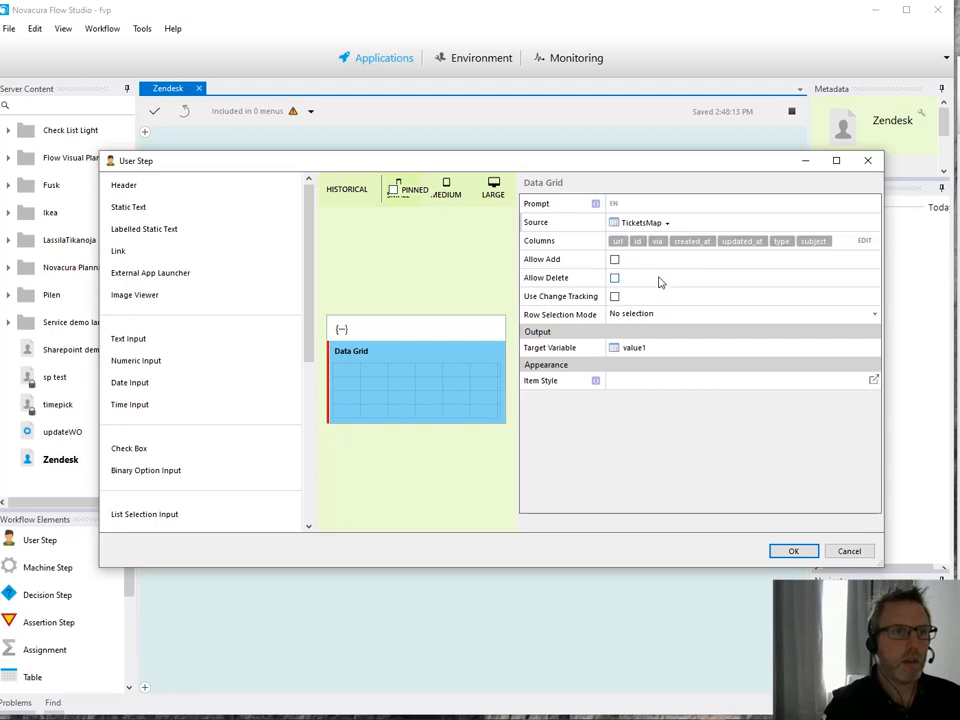
Step: Add all TicketsMap columns to the Data Grid, confirm the User Step, and run the Zendesk workflow
{"action": "left_click", "coordinate": [864, 242]}
{"action": "left_click", "coordinate": [640, 208]}
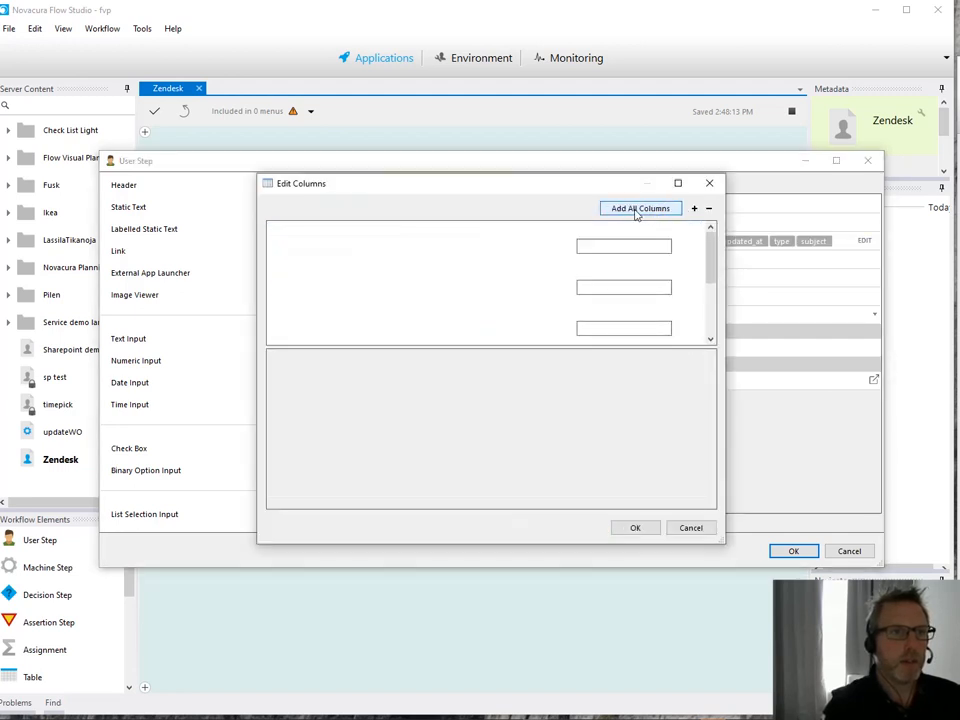
{"action": "left_click", "coordinate": [636, 528]}
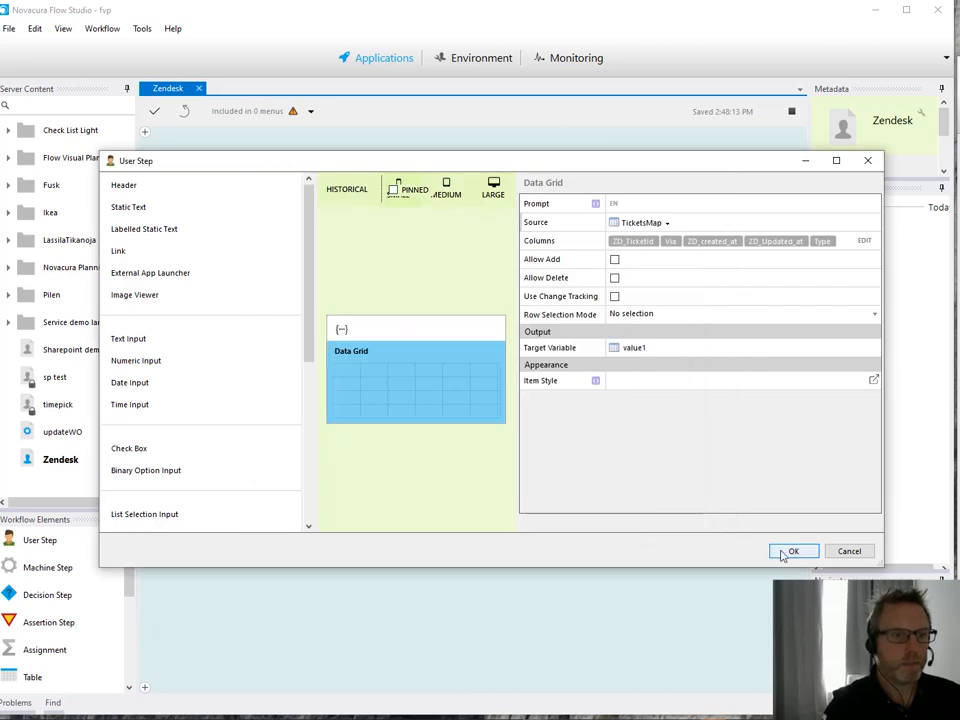
{"action": "left_click", "coordinate": [793, 551]}
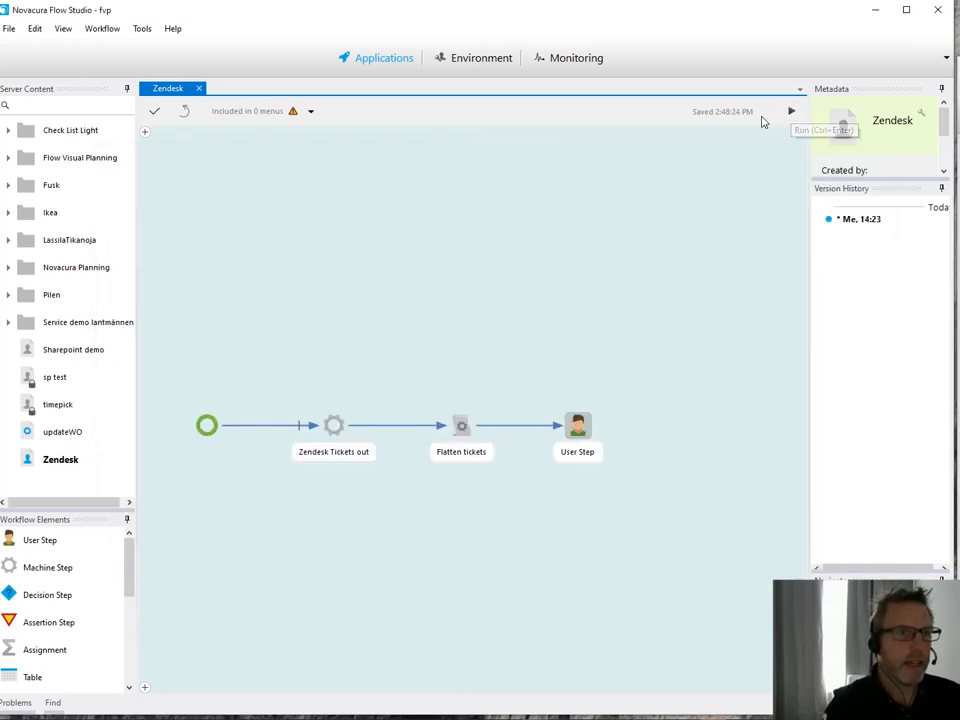
{"action": "left_click", "coordinate": [791, 113]}
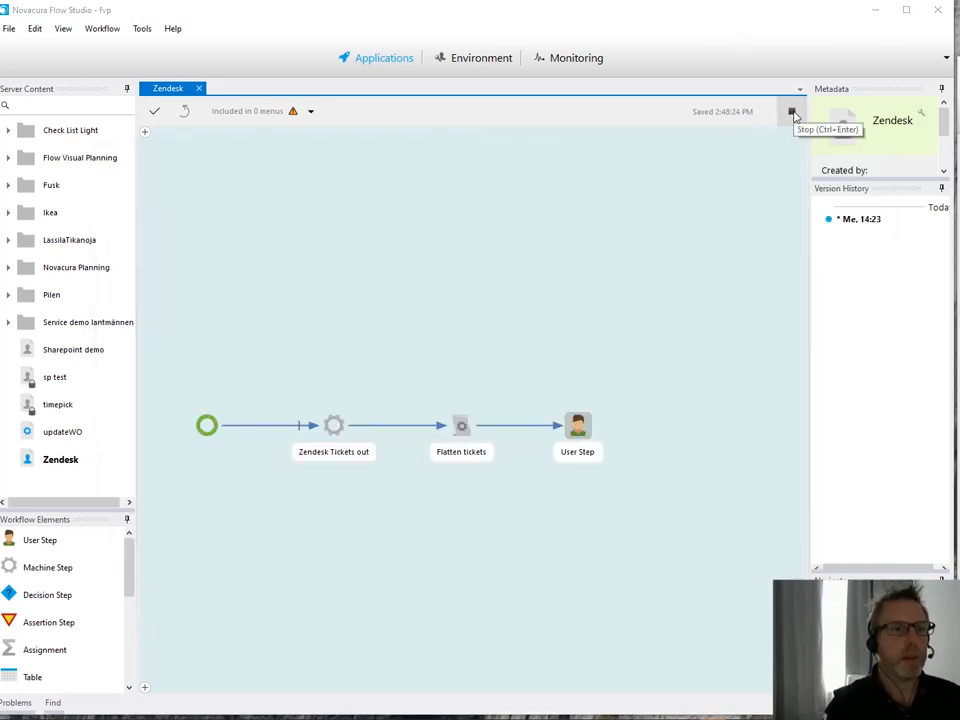